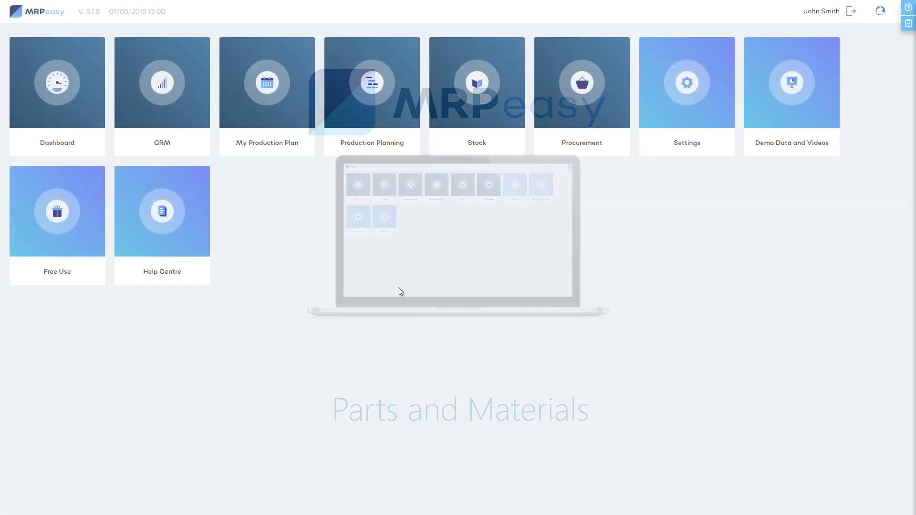
Start a new stock item 'Table leg' and put it in a newly created Parts group.
click(499, 106)
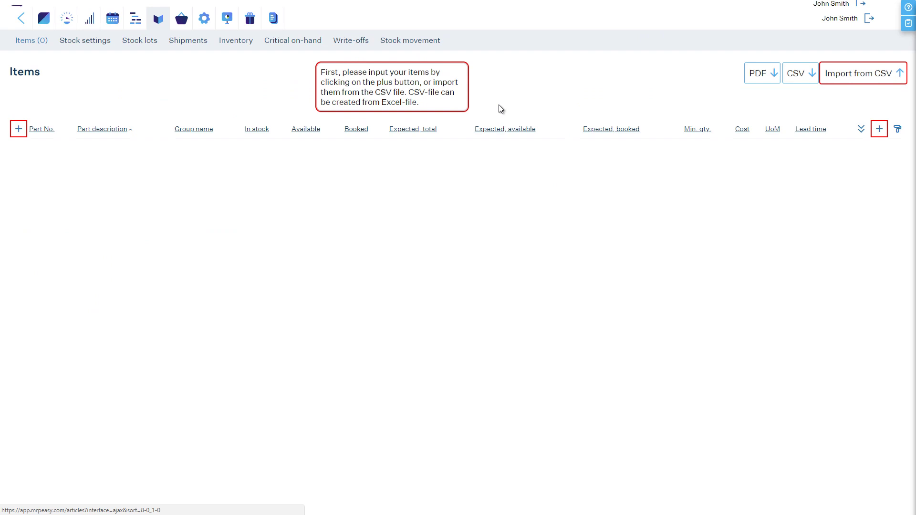
click(20, 124)
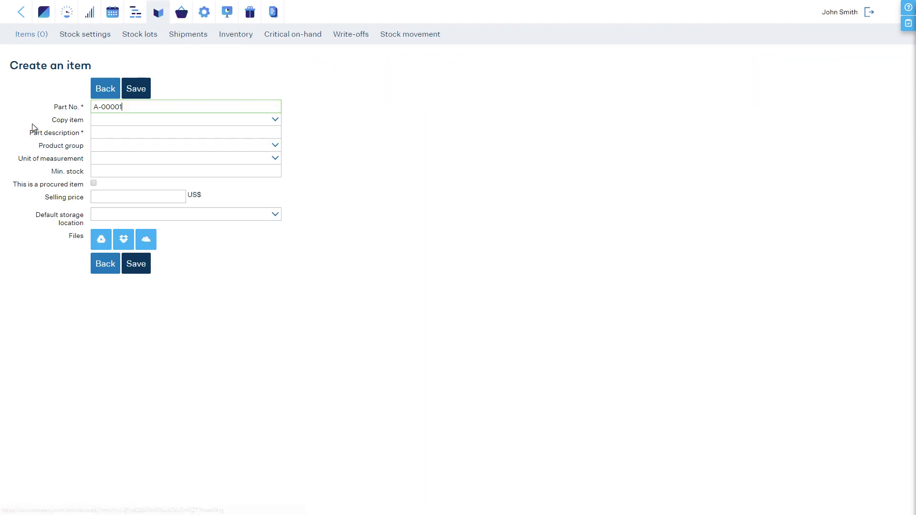
click(109, 129)
text(Ta)
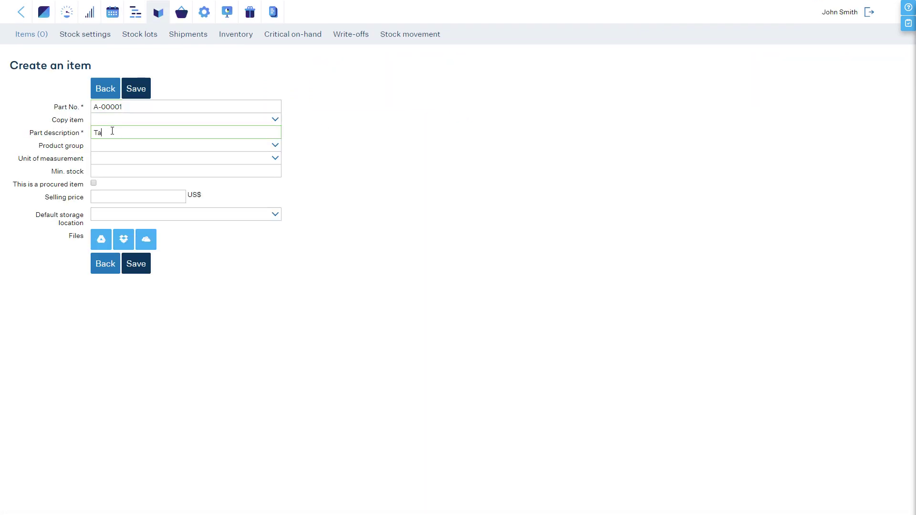
text(ble leg)
click(275, 145)
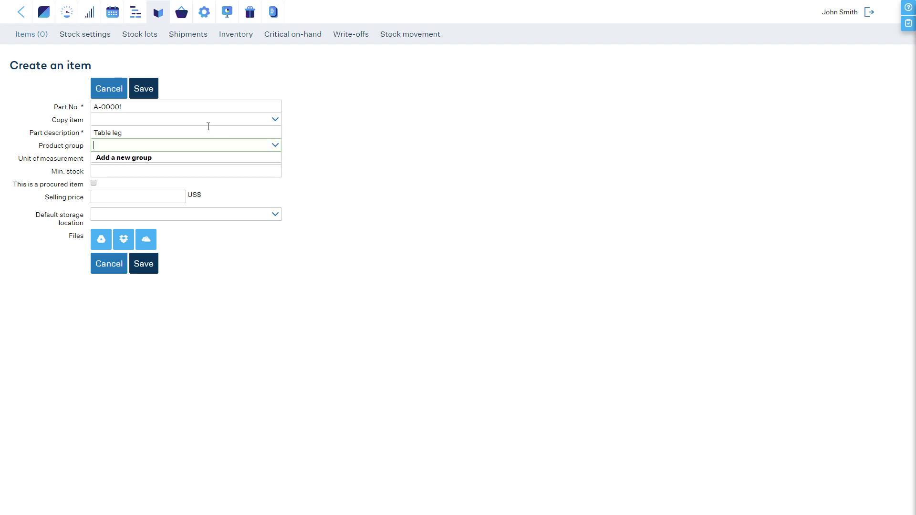
click(164, 158)
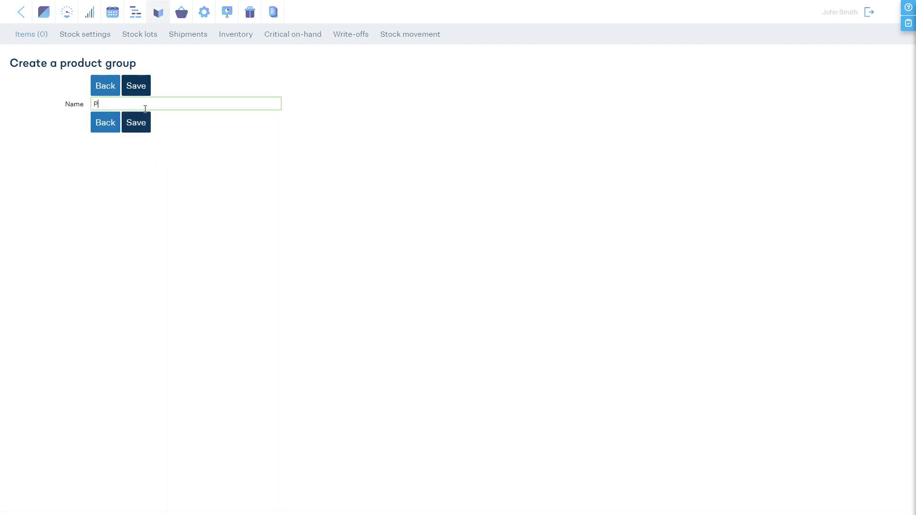
text(Parts)
click(136, 120)
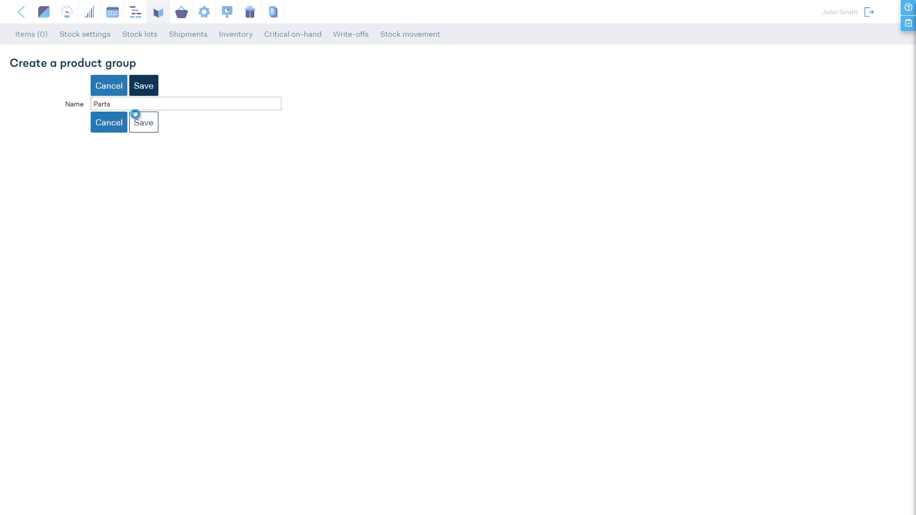
click(104, 138)
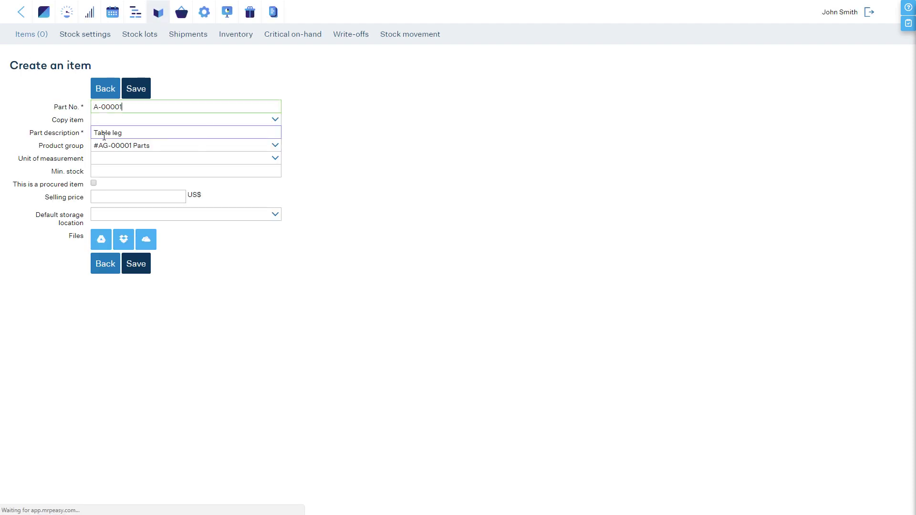
Give Table leg a new unit 'pcs', minimum stock 40, and mark it procured.
click(274, 159)
click(261, 170)
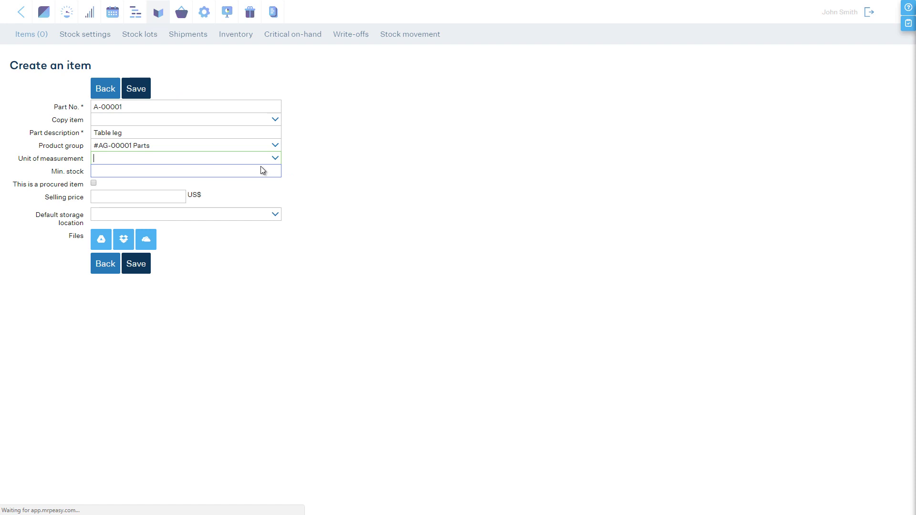
text(pcs)
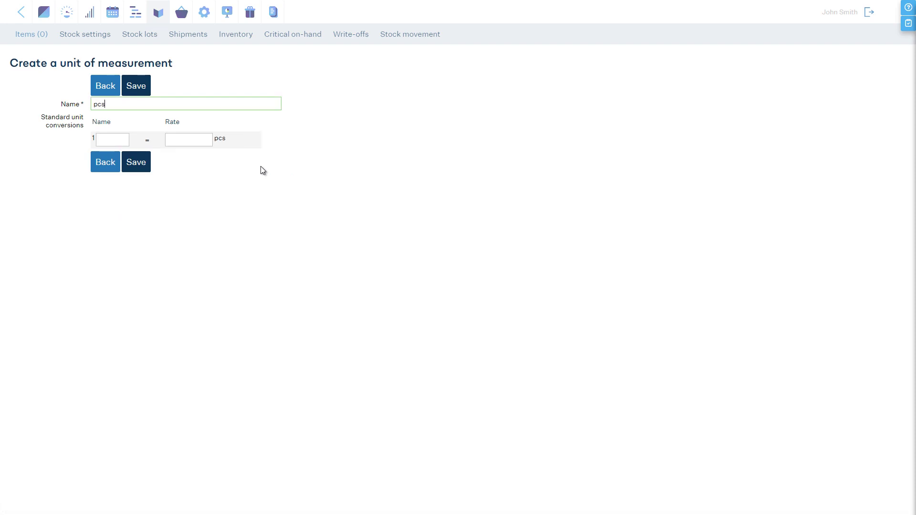
click(139, 164)
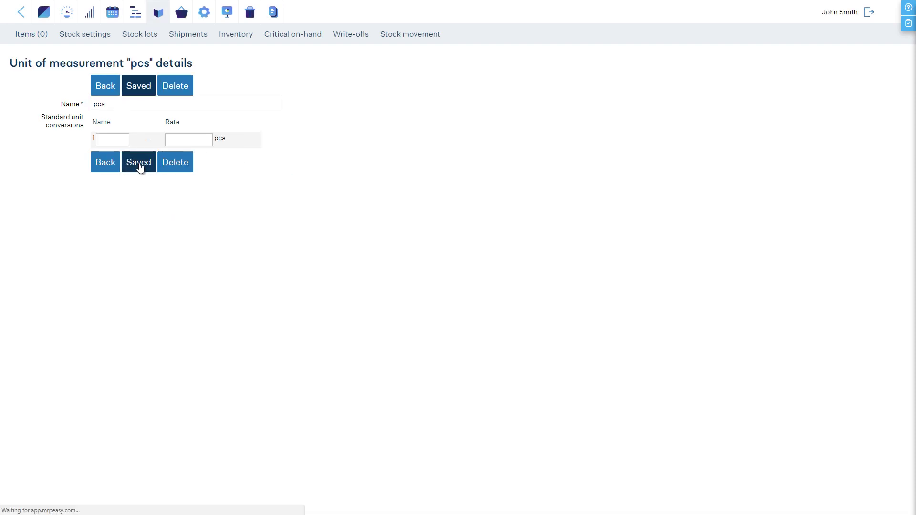
click(109, 167)
click(111, 165)
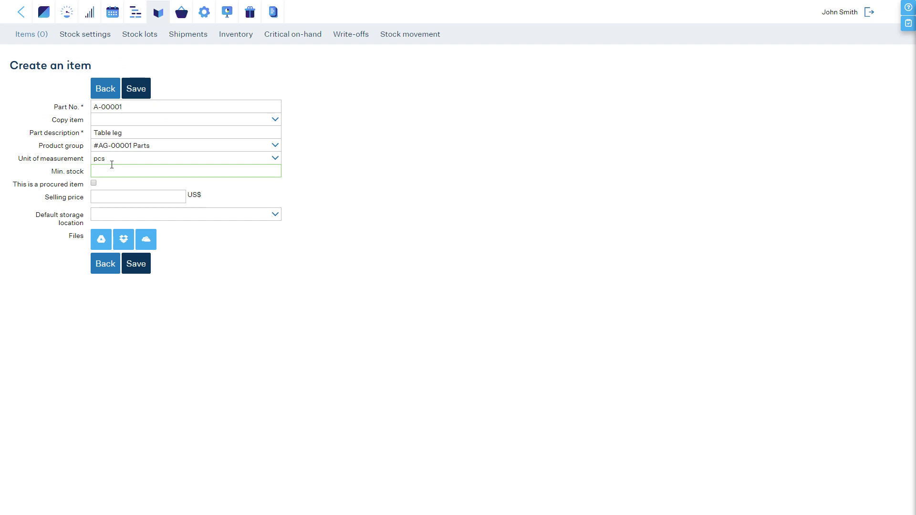
text(40)
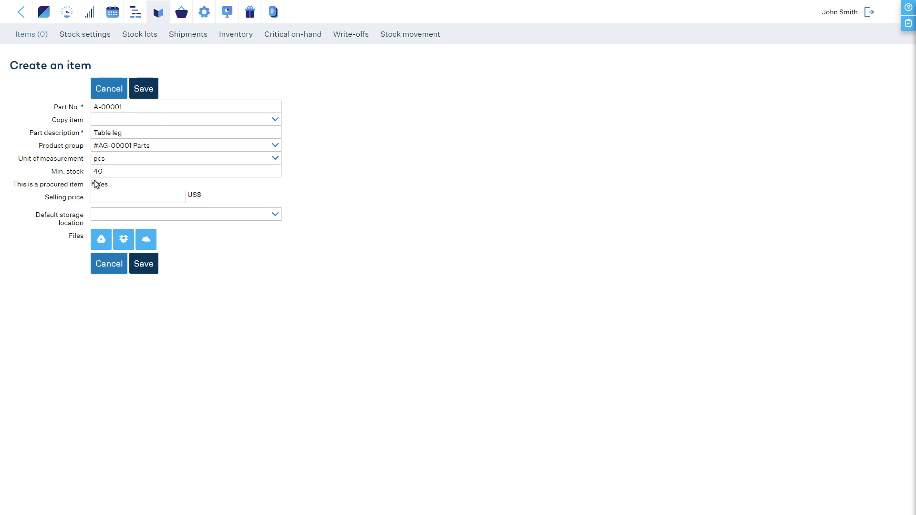
click(94, 183)
Create storage location A1 and set it as Table leg's default location.
click(275, 215)
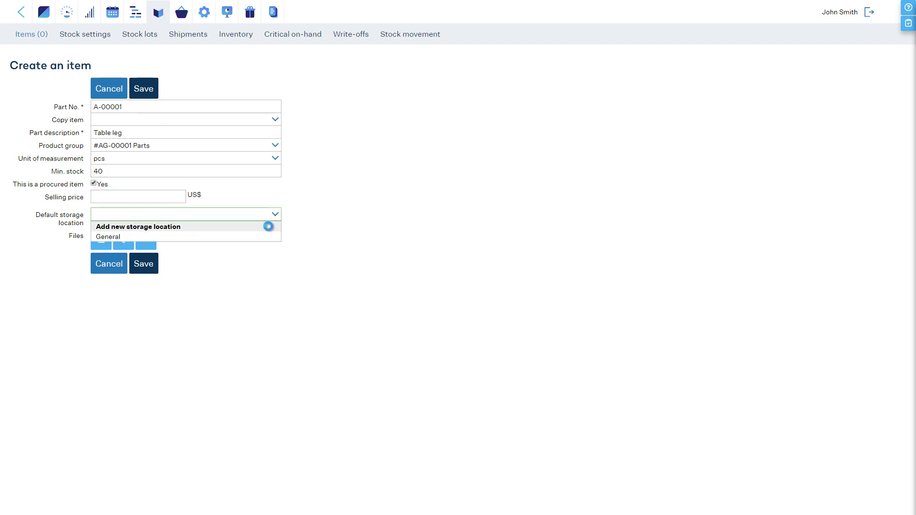
click(268, 227)
text(A1)
click(137, 123)
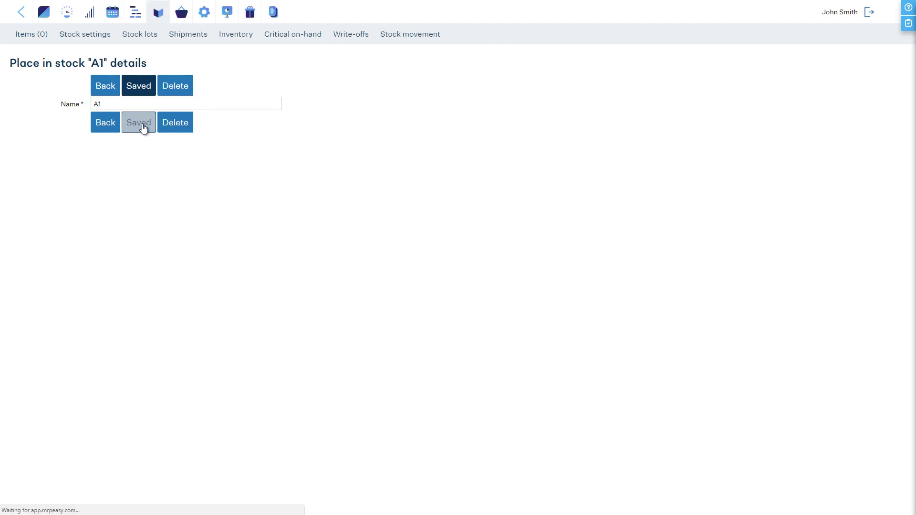
click(99, 122)
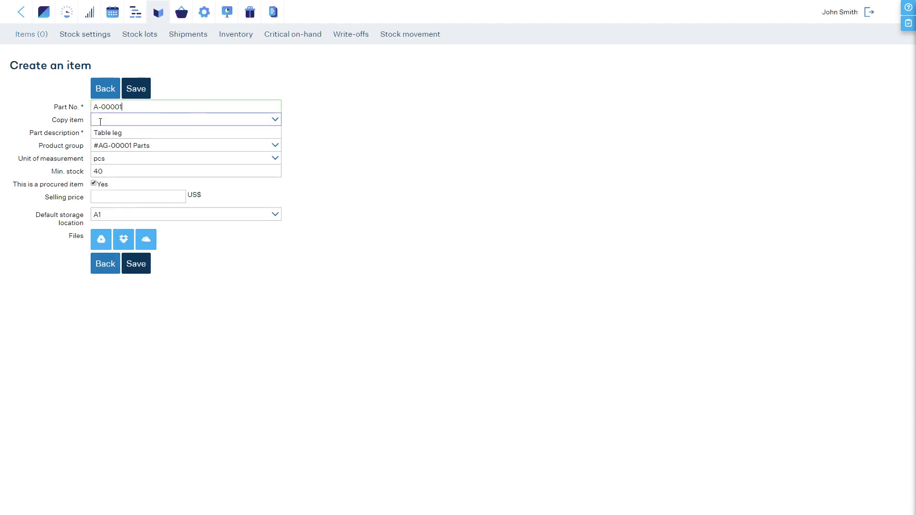
Save Table leg and create vendor Wood Inc. with a 3-day default lead time.
click(135, 263)
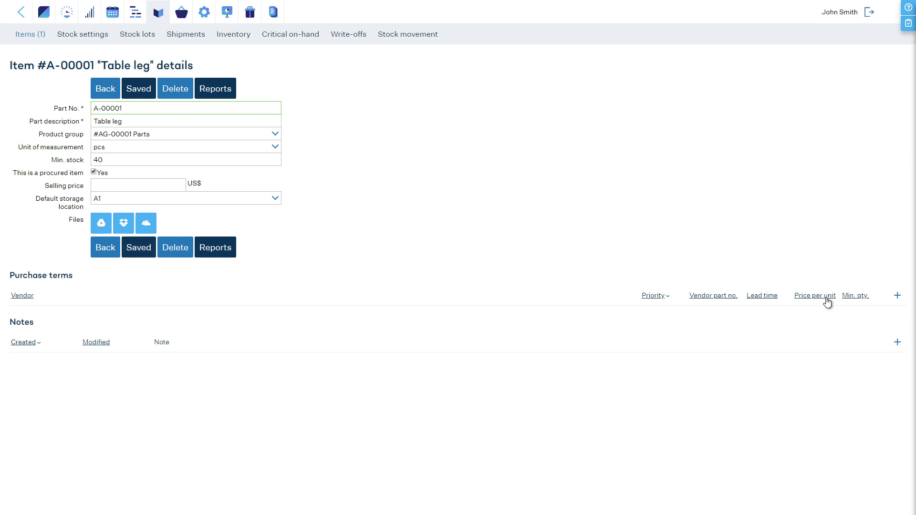
click(901, 298)
click(271, 118)
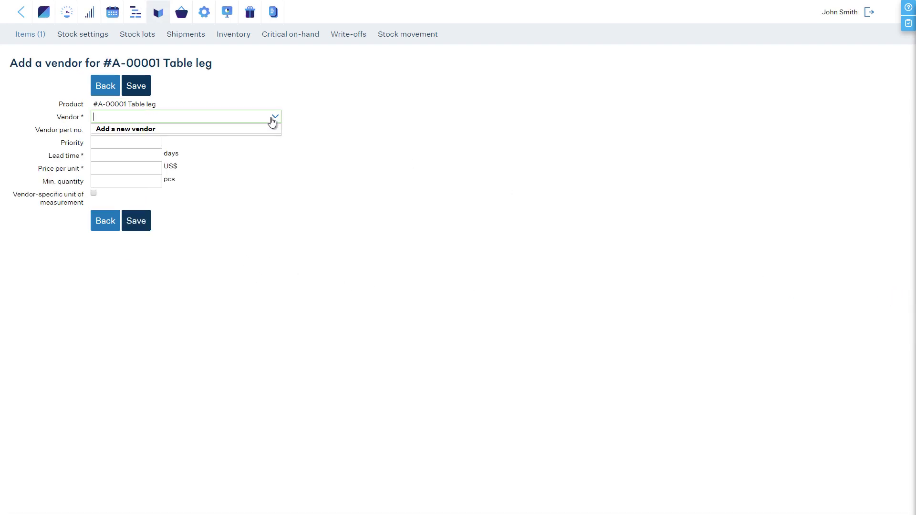
click(257, 126)
text(Woo)
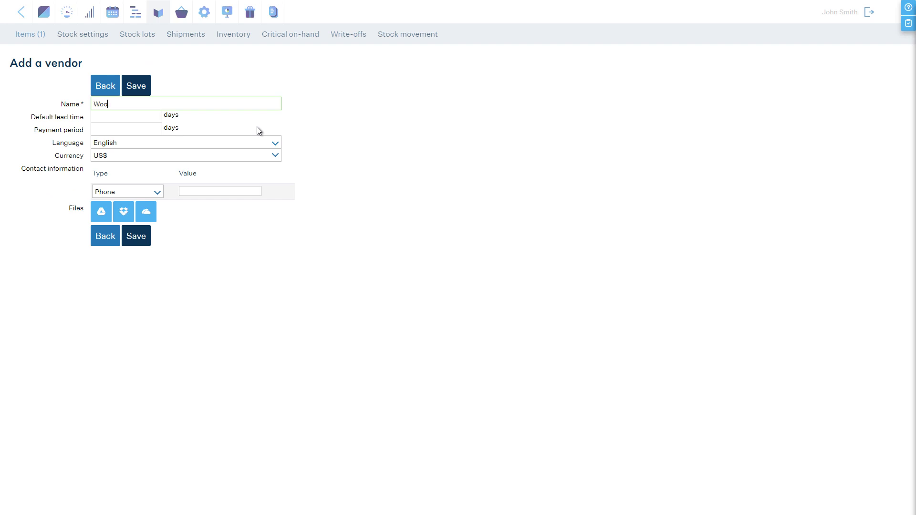
text(d Inc.)
click(141, 118)
text(3)
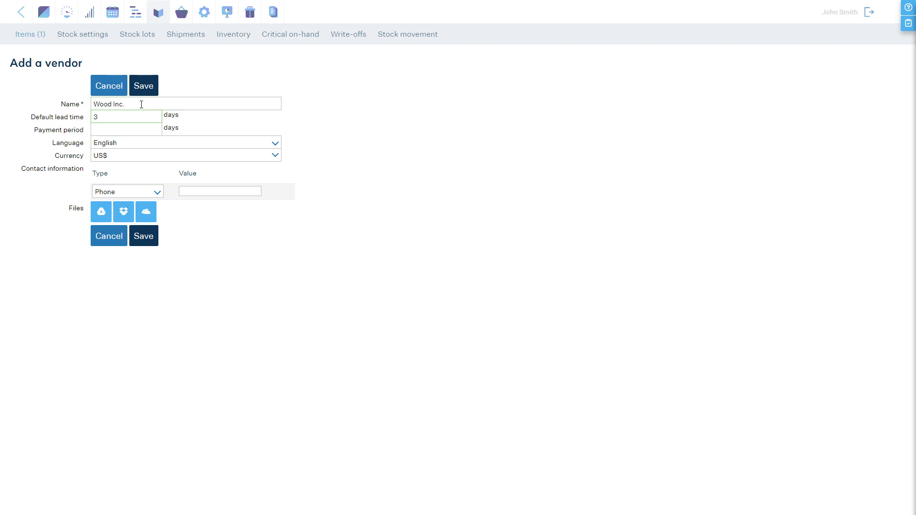
click(144, 86)
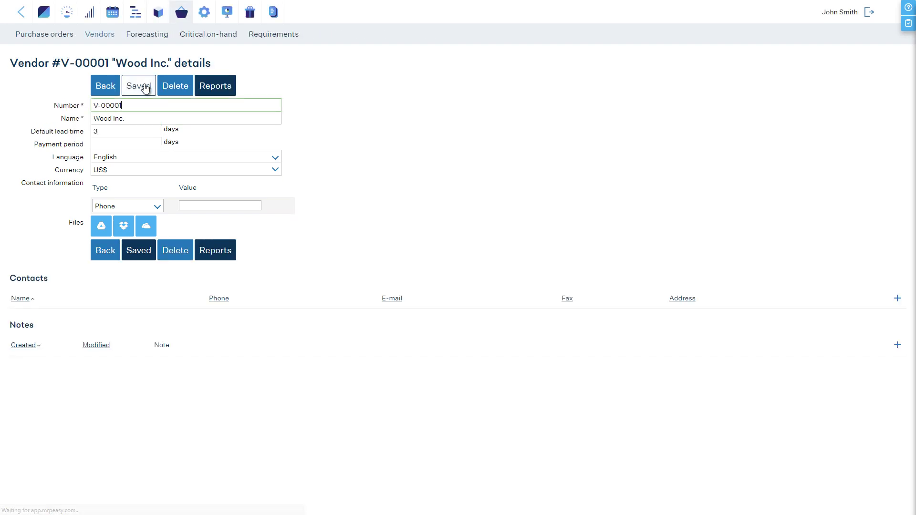
click(106, 87)
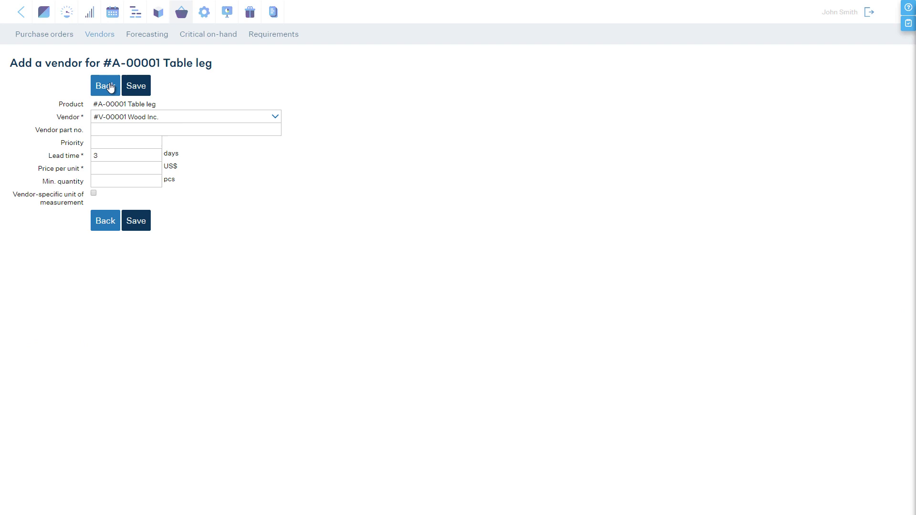
Save a Wood Inc. purchase term for Table leg at 2,00 US$ per unit.
click(119, 168)
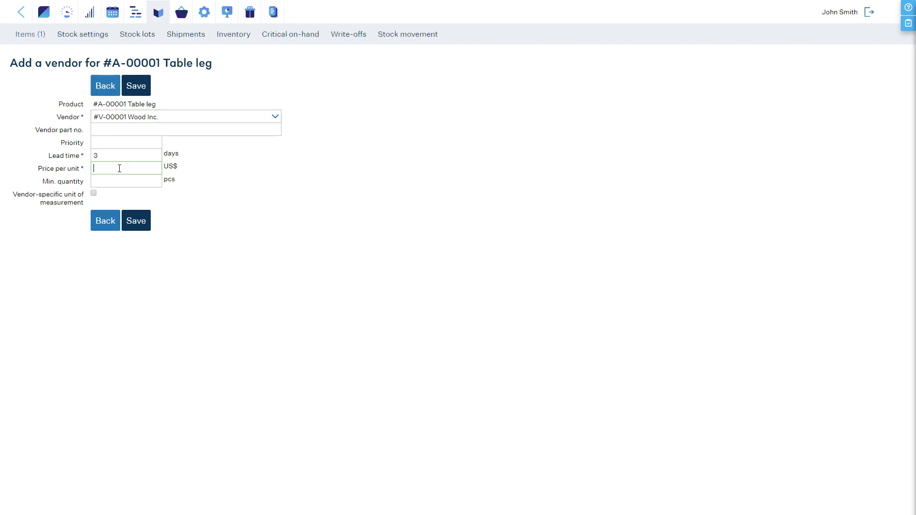
click(119, 168)
text(2)
click(117, 181)
click(137, 219)
click(119, 222)
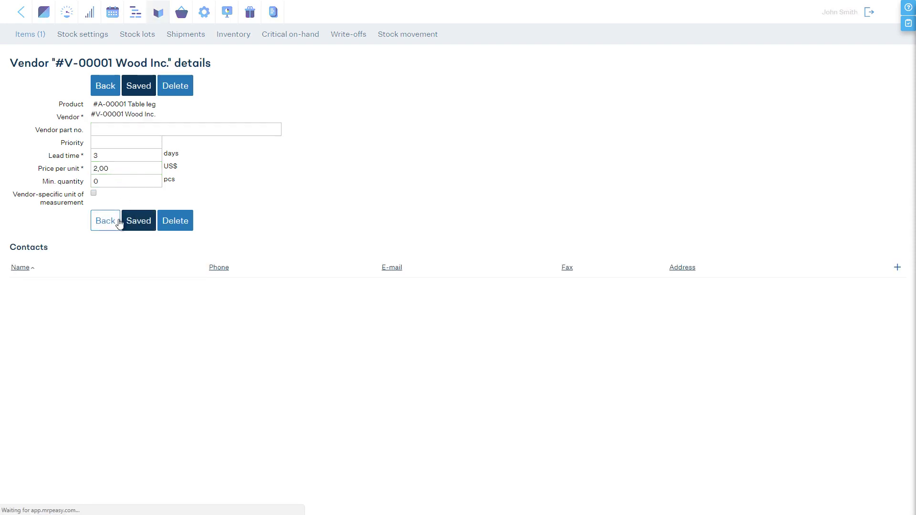
Add a second Wood Inc. term at 1,50 US$ for minimum 40 pcs, then return to Items.
click(897, 297)
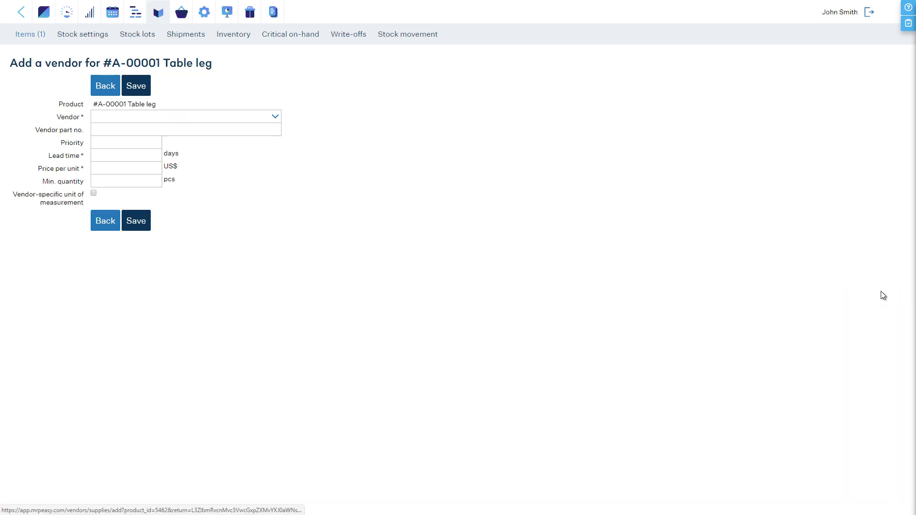
click(264, 119)
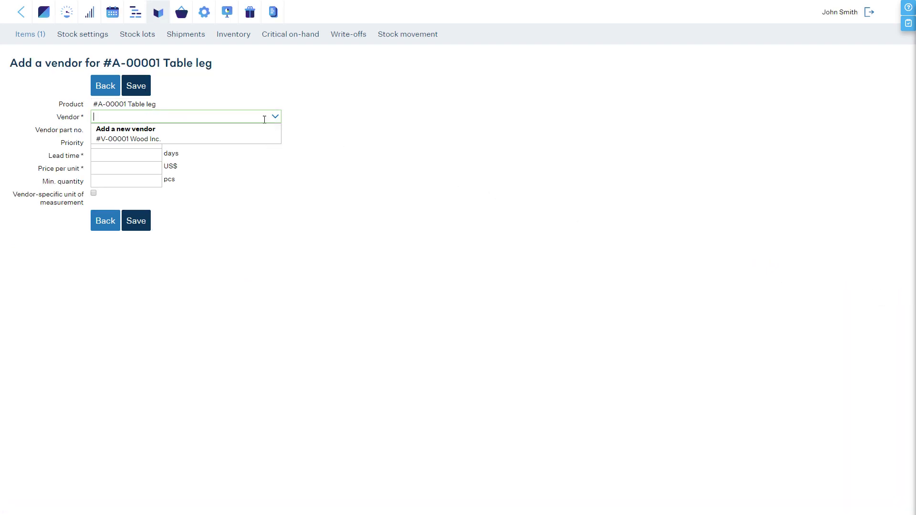
click(238, 139)
click(148, 153)
click(132, 171)
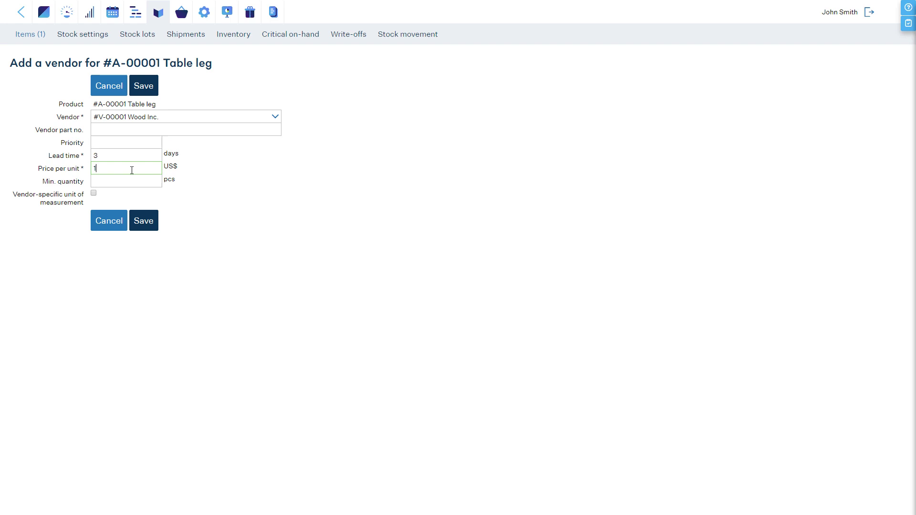
text(1,50)
click(124, 184)
text(40)
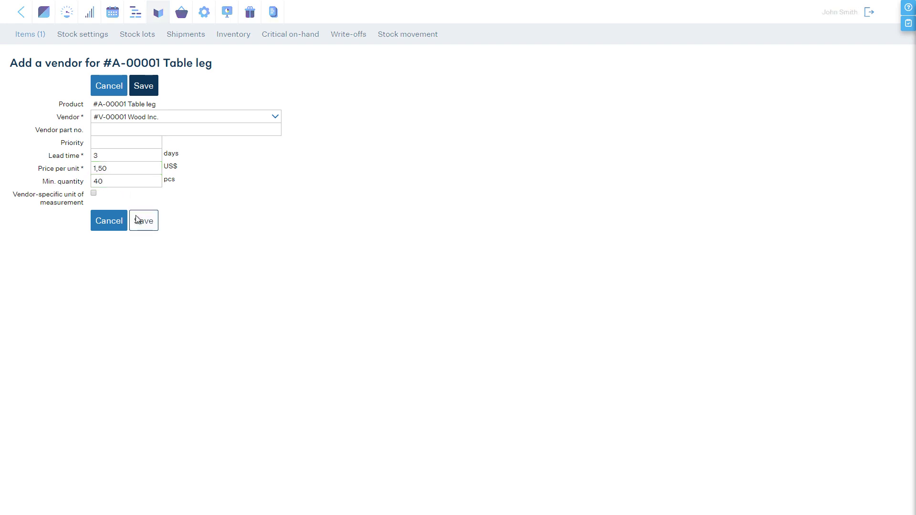
click(138, 221)
click(110, 217)
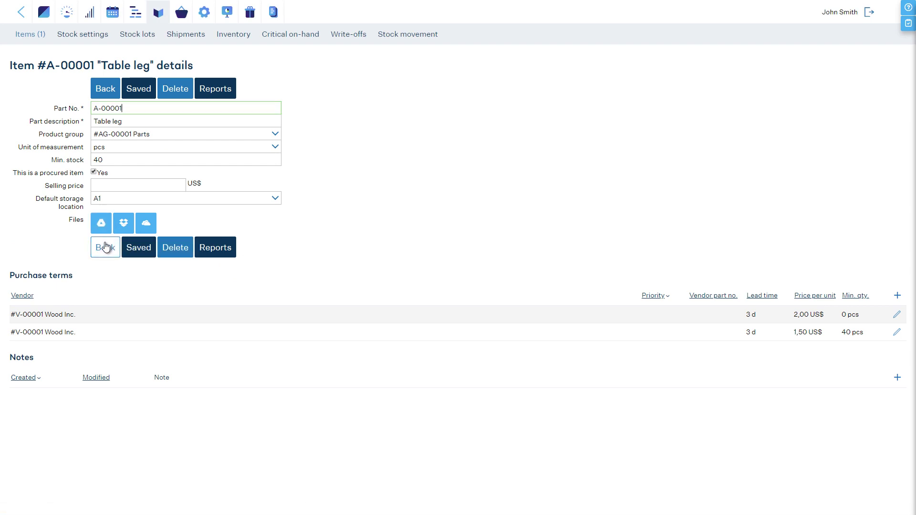
click(106, 247)
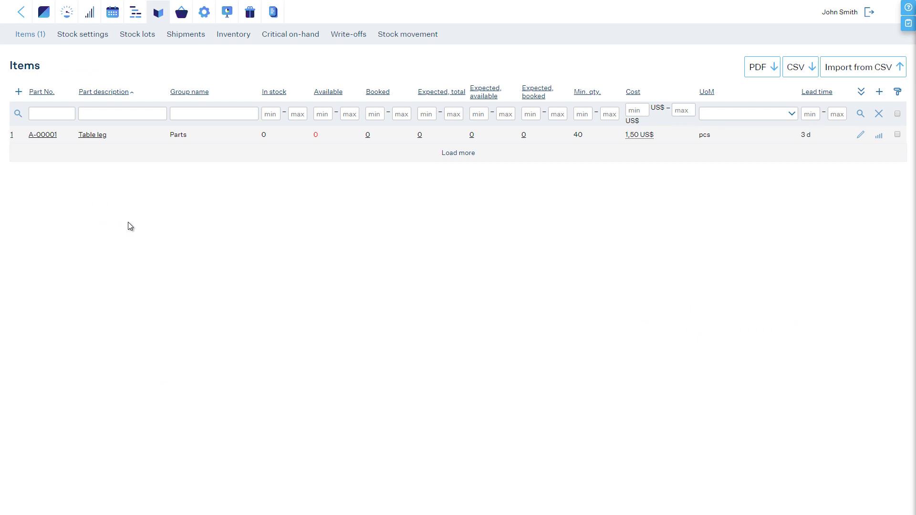
Start item Table top as a copy of Table leg with minimum stock 10.
click(18, 91)
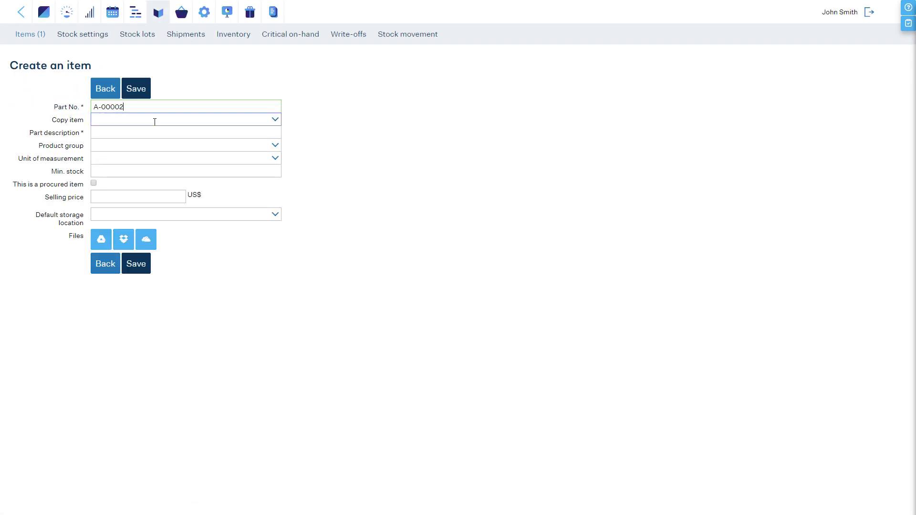
click(264, 122)
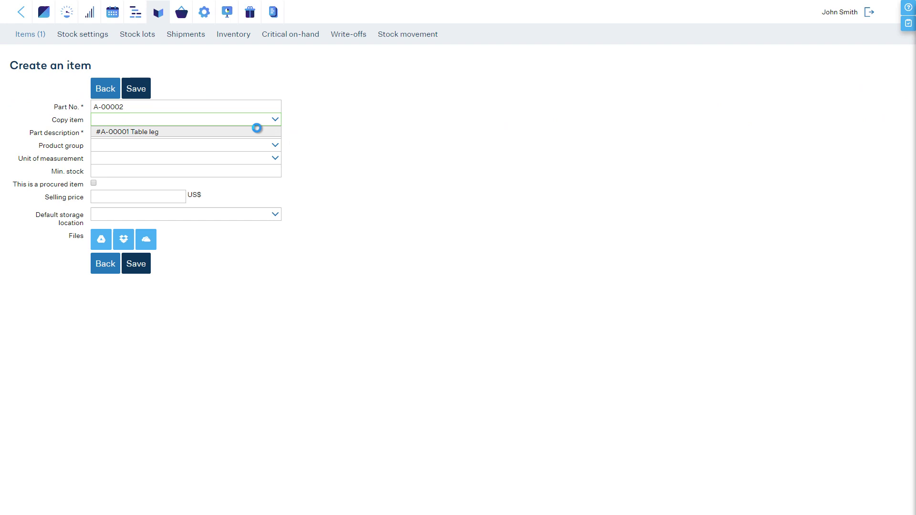
click(258, 132)
click(160, 136)
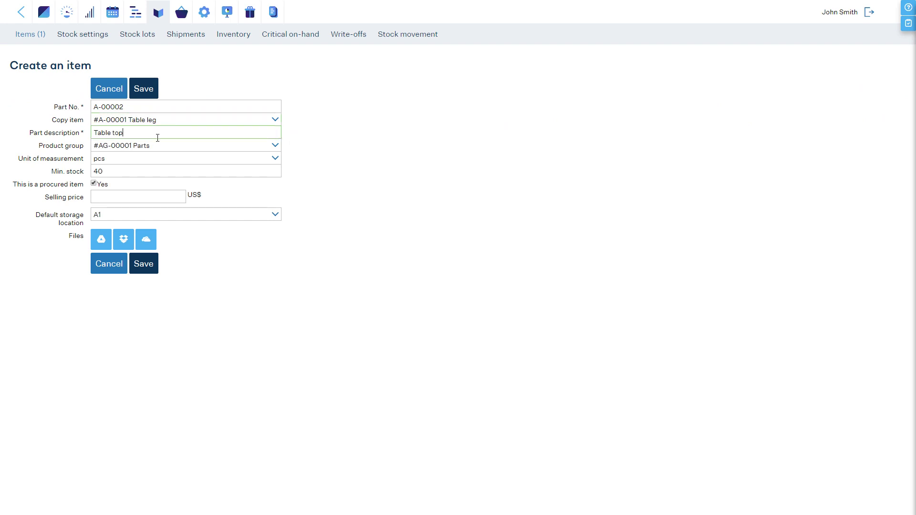
click(104, 172)
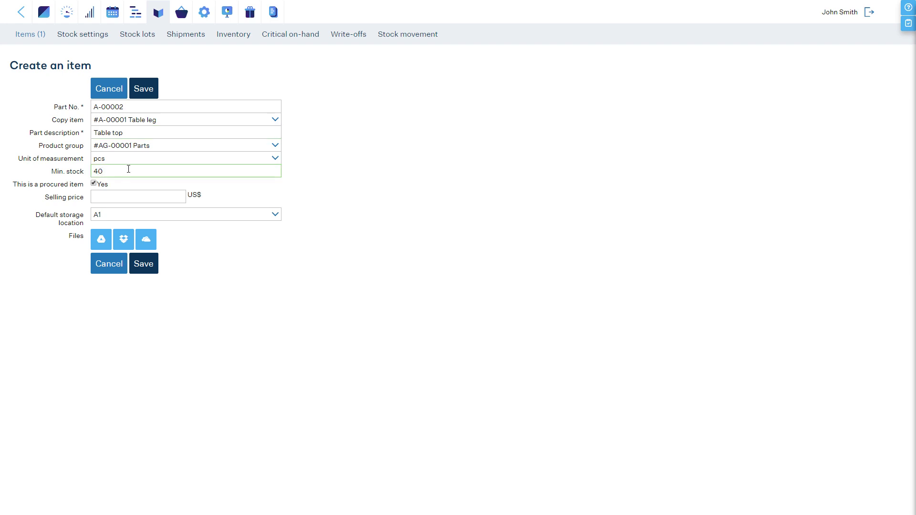
key(BackSpace)
text(1)
Create storage location A2 as Table top's default and save the item.
click(274, 223)
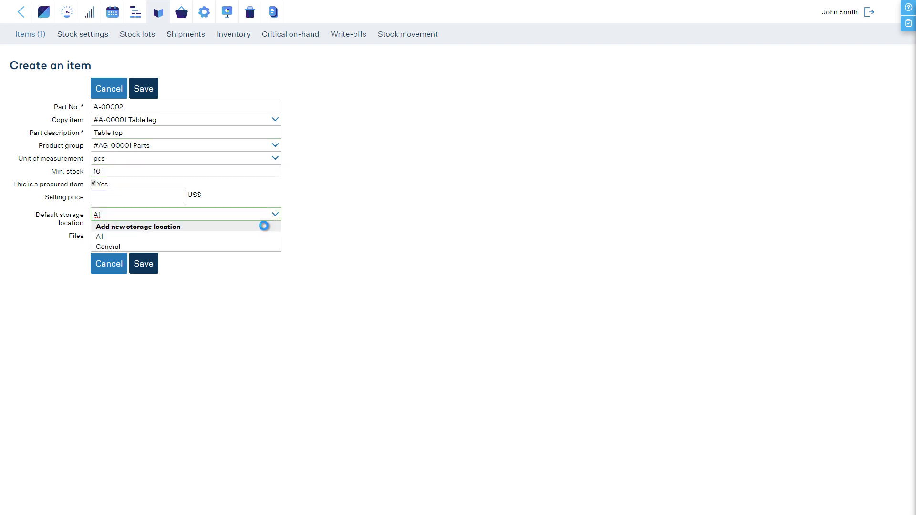
click(265, 226)
text(A2)
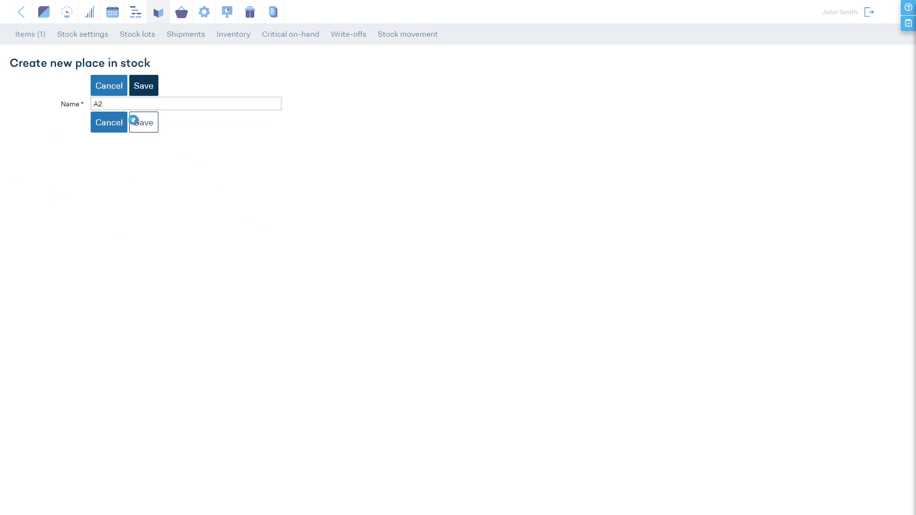
click(132, 122)
click(116, 122)
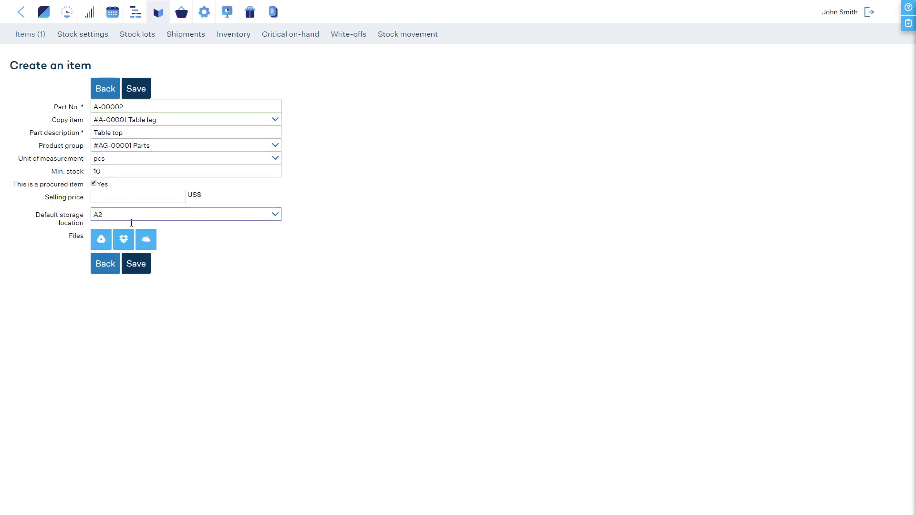
click(132, 264)
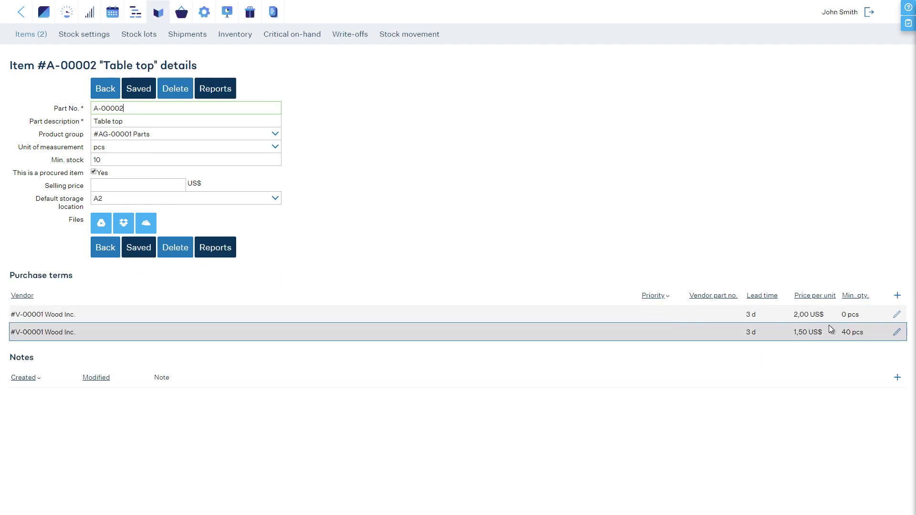
Change Table top's first Wood Inc. purchase price to 5,00 US$.
click(896, 316)
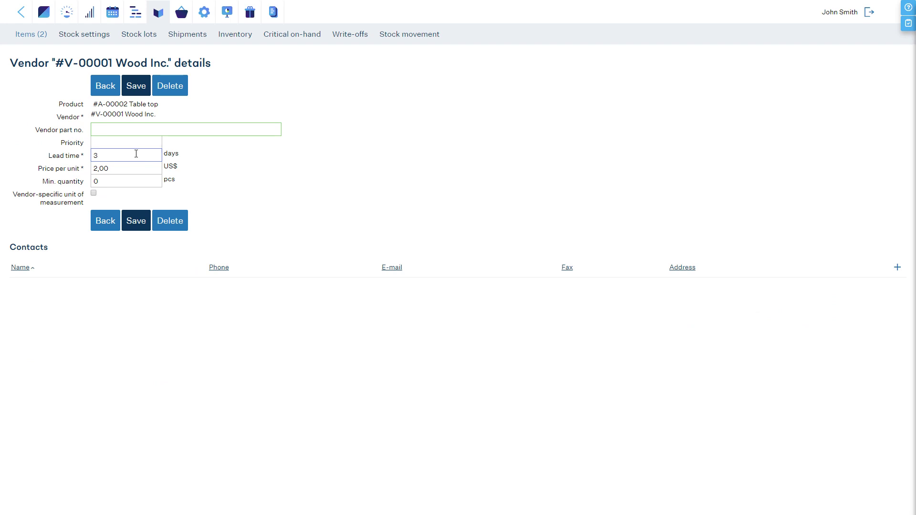
click(115, 169)
text(5,00)
click(128, 219)
click(109, 222)
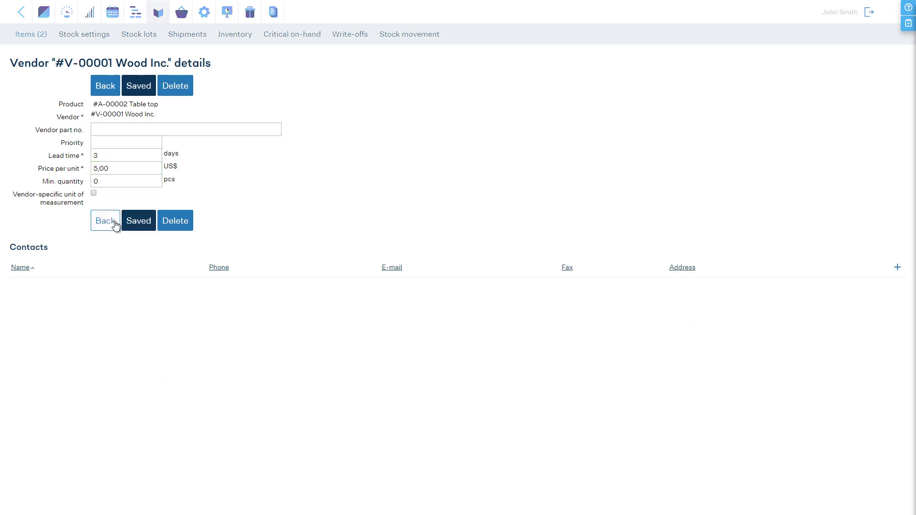
Set the second Wood Inc. term to 4,00 US$ for minimum 10 pcs and return to Items.
click(896, 333)
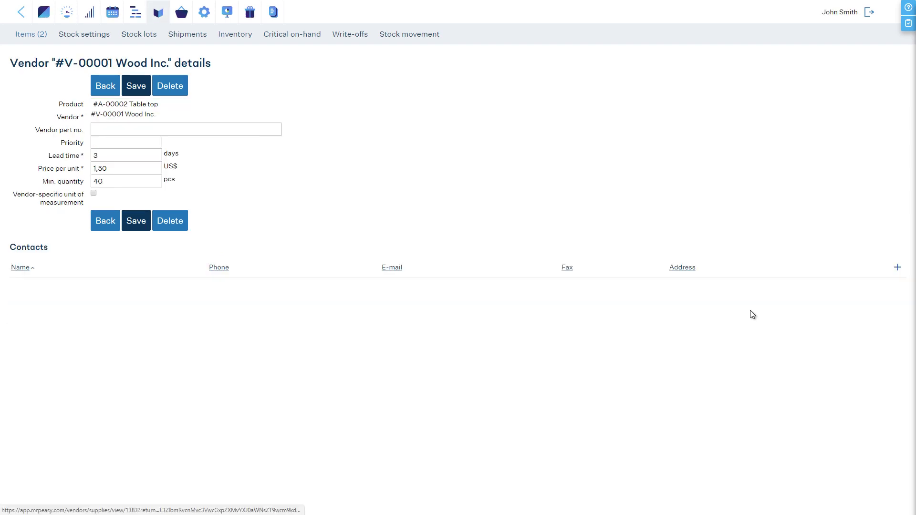
drag(126, 169, 94, 180)
text(4,00)
key(Tab)
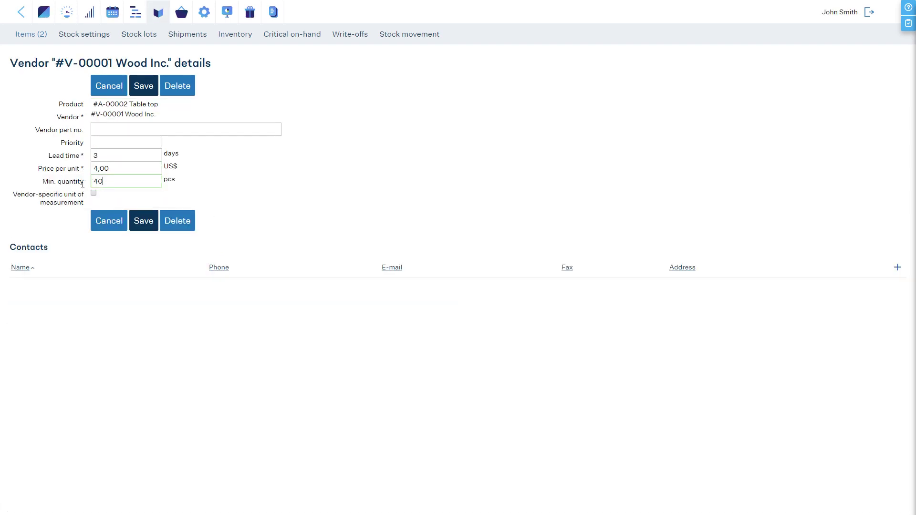
text(10)
click(143, 220)
click(107, 220)
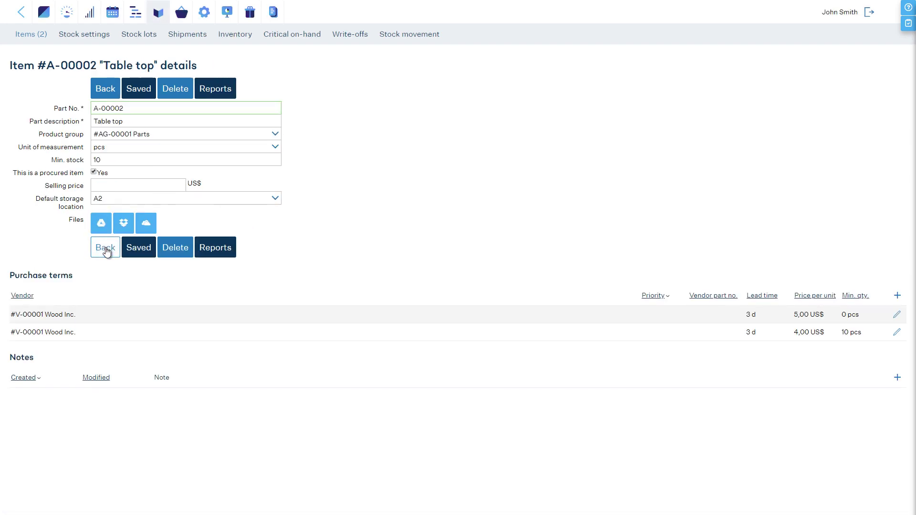
click(106, 251)
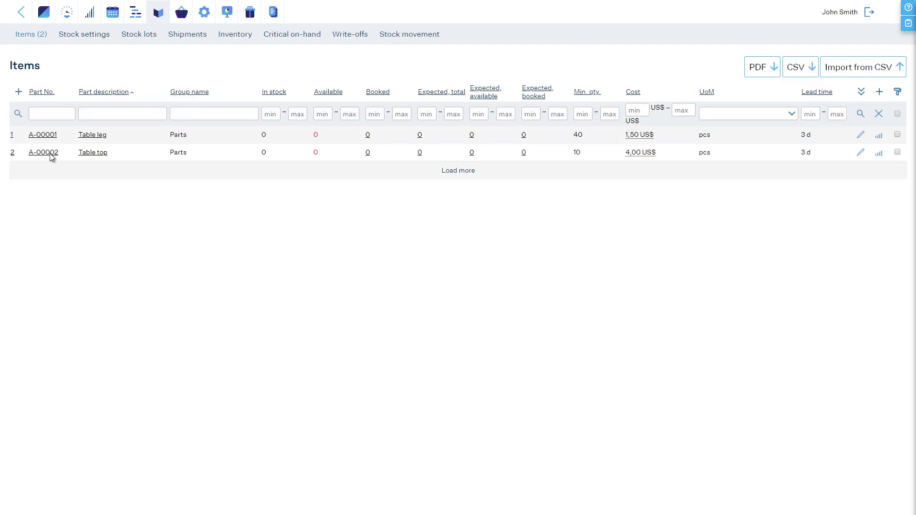
Start new item Varnish in the Parts group with a newly created unit 'l'.
click(18, 91)
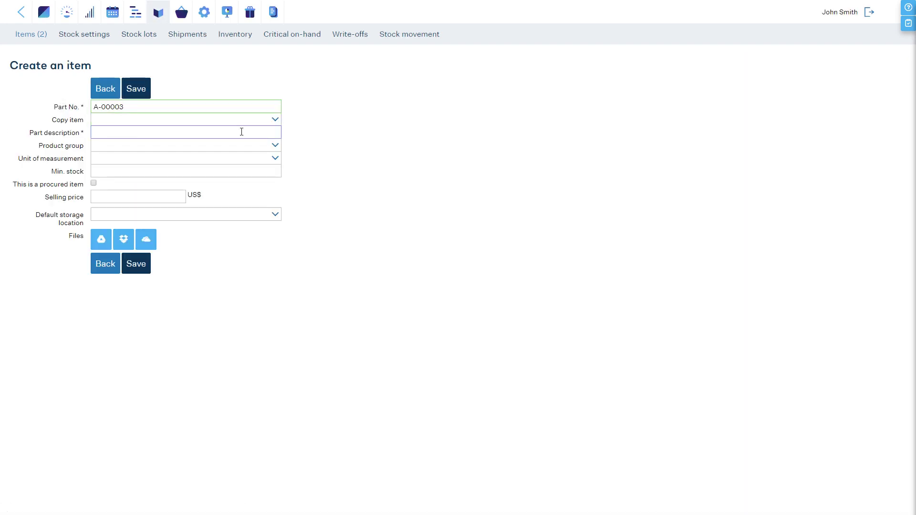
click(257, 133)
text(Varnish)
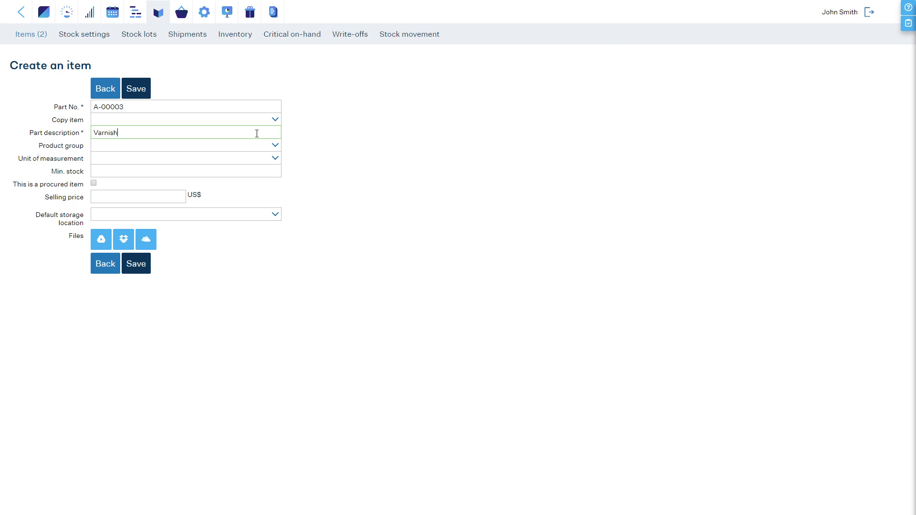
click(275, 145)
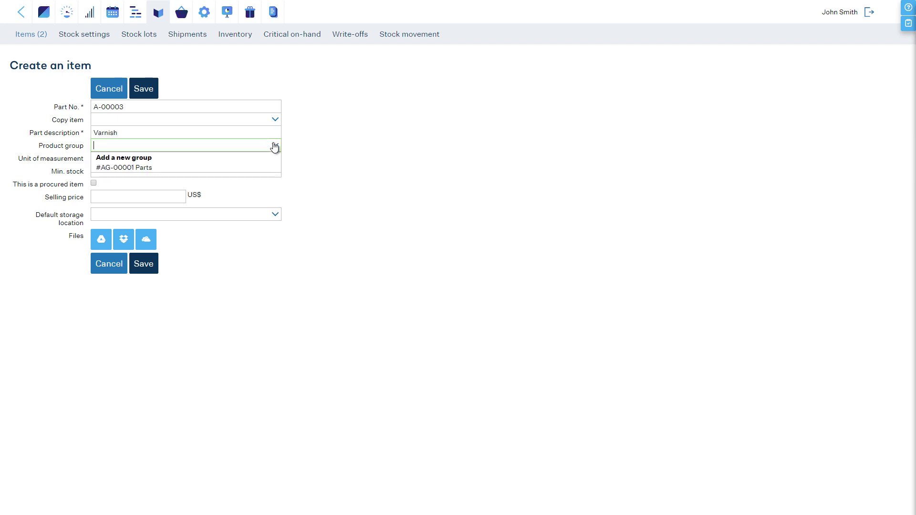
click(262, 167)
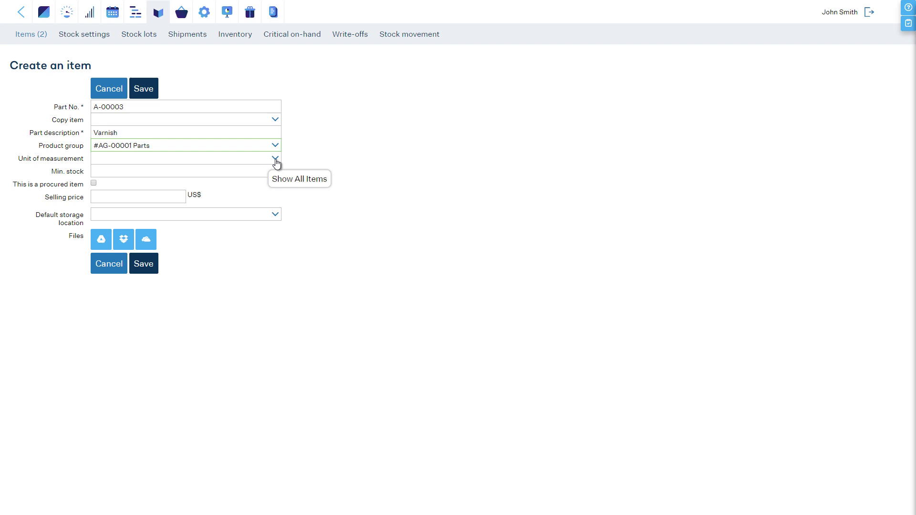
click(275, 158)
click(264, 167)
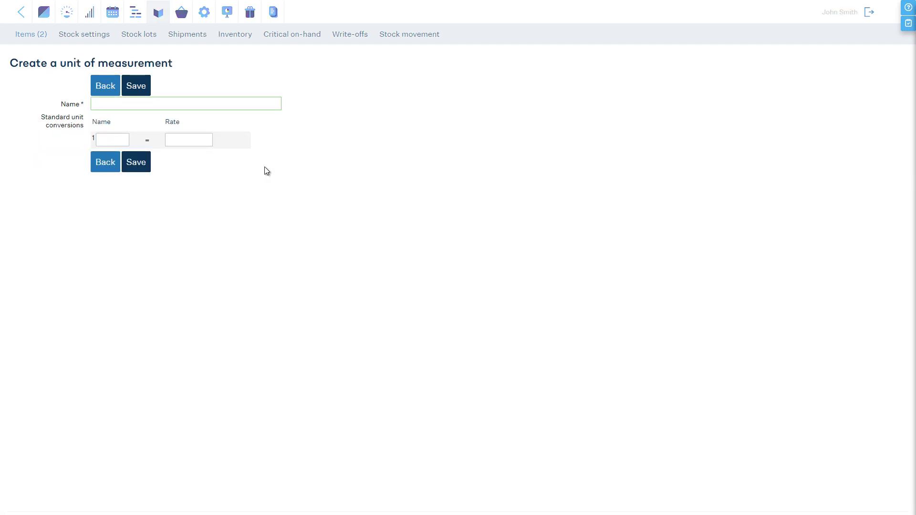
text(l)
click(130, 157)
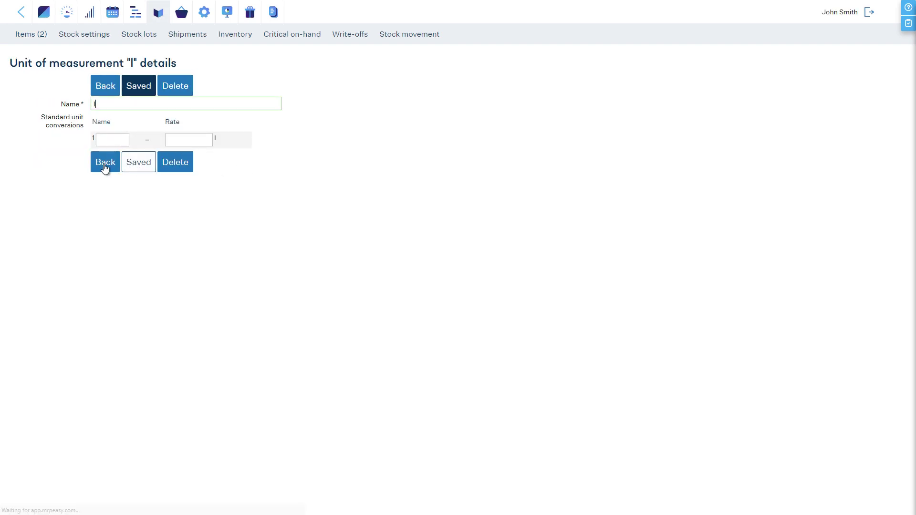
click(106, 165)
Set Varnish to minimum stock 5, procured, new location A3, and save it.
click(107, 171)
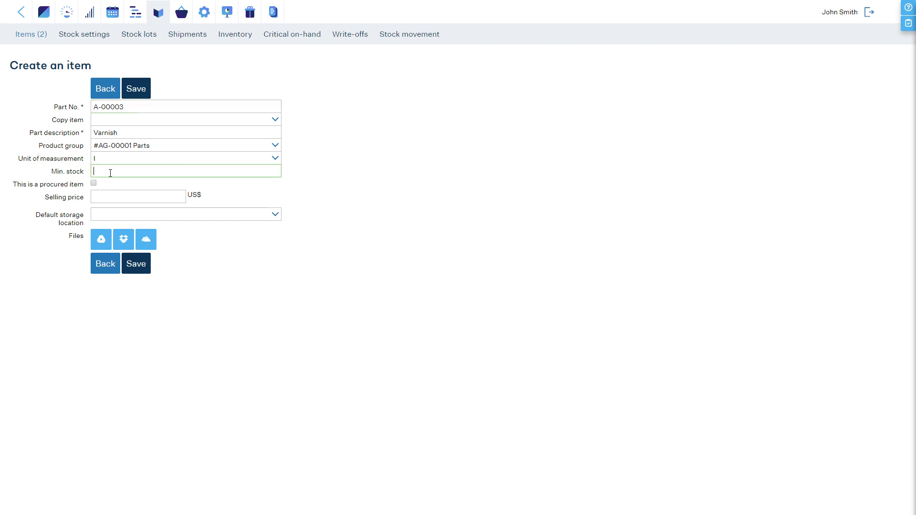
text(5)
click(94, 184)
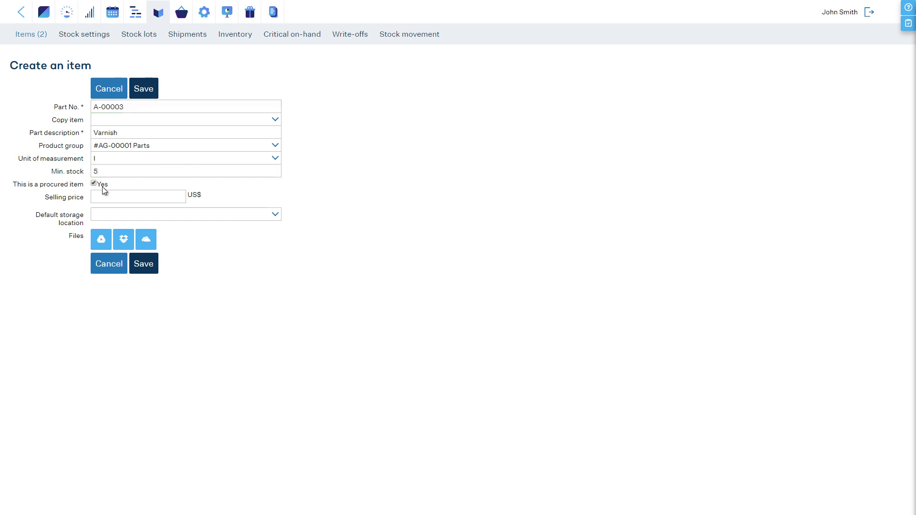
click(269, 215)
click(259, 225)
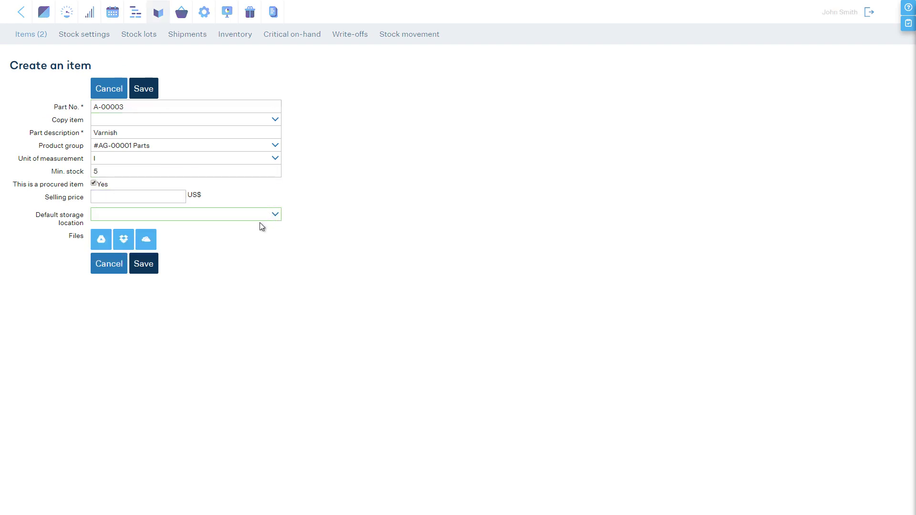
text(A3)
click(137, 128)
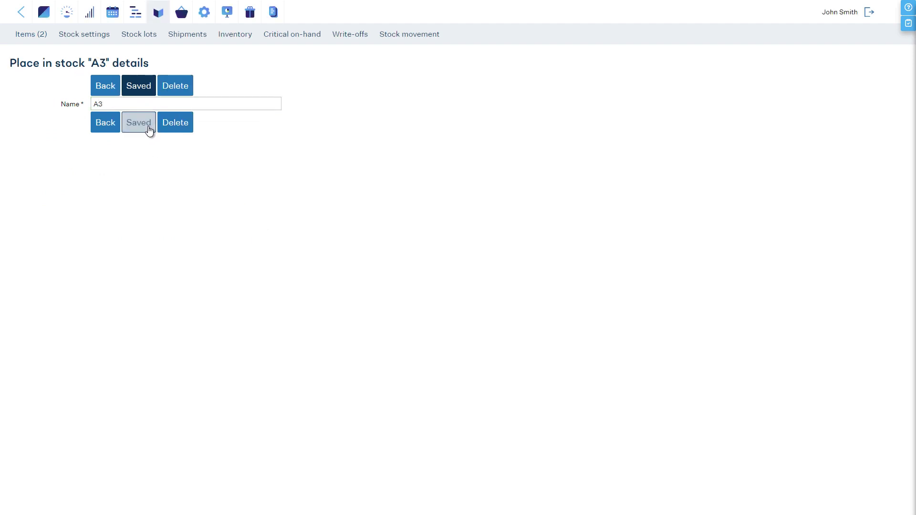
click(106, 125)
click(136, 269)
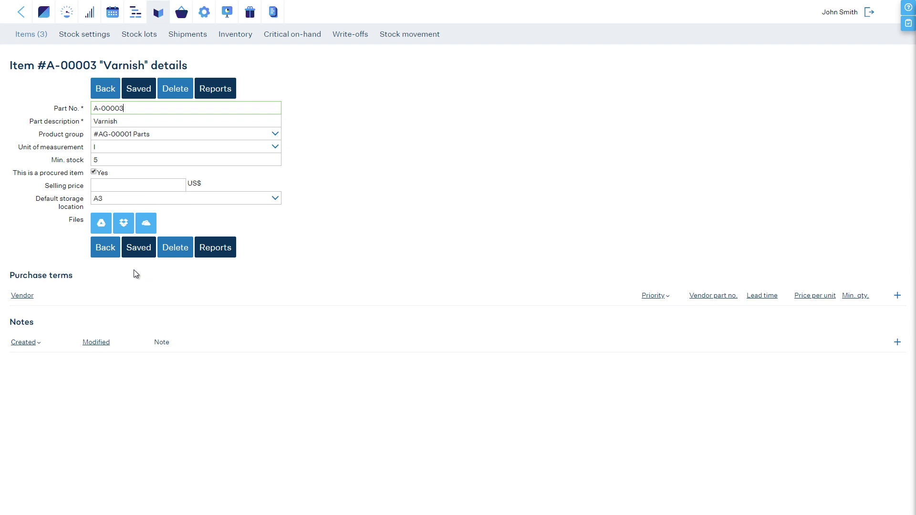
Create vendor Chemicals Inc. with a 2-day lead time for a Varnish purchase term.
click(897, 295)
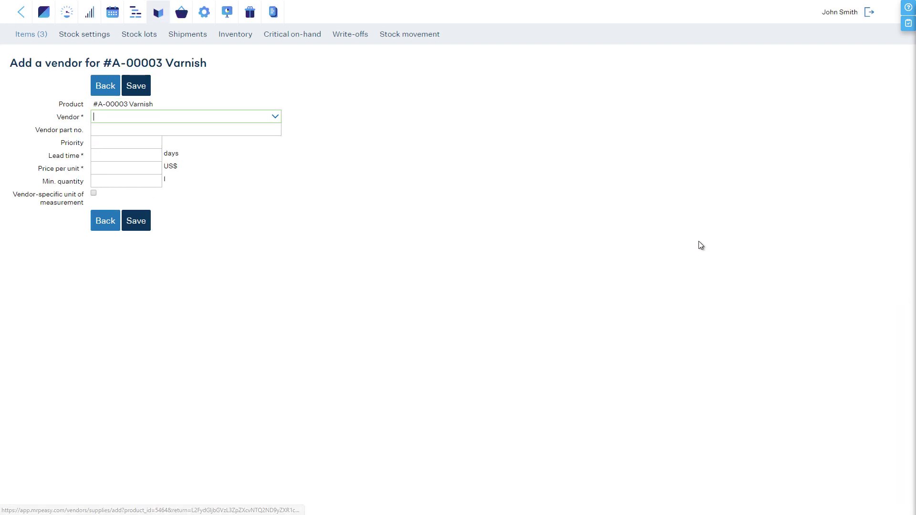
click(267, 127)
text(Ch)
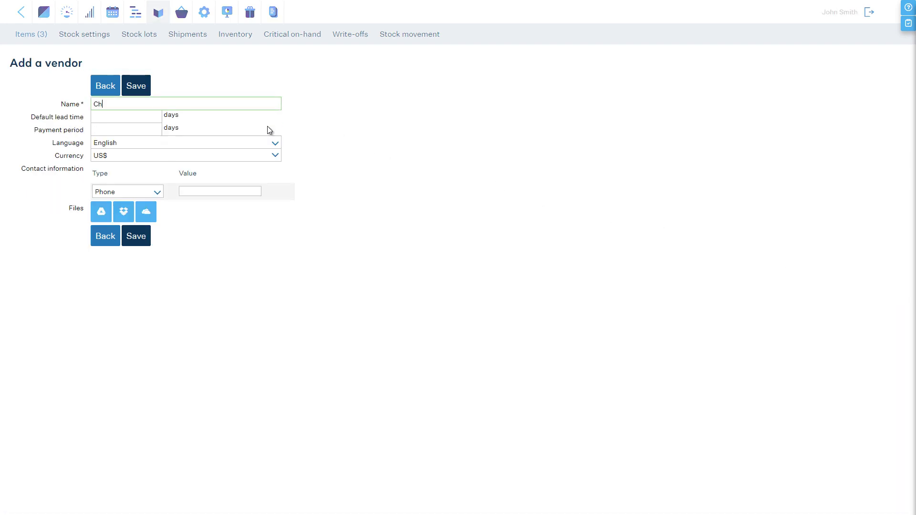
text(emicals Inc.)
click(122, 116)
text(2)
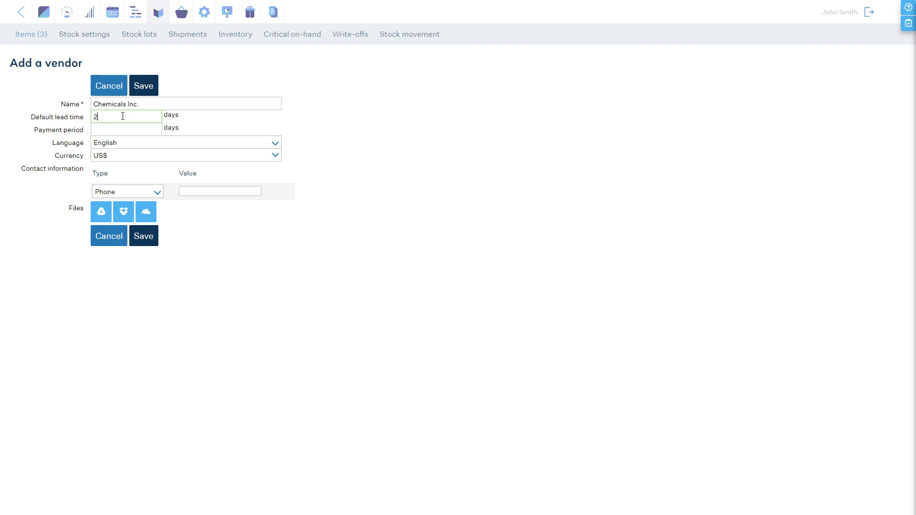
click(143, 86)
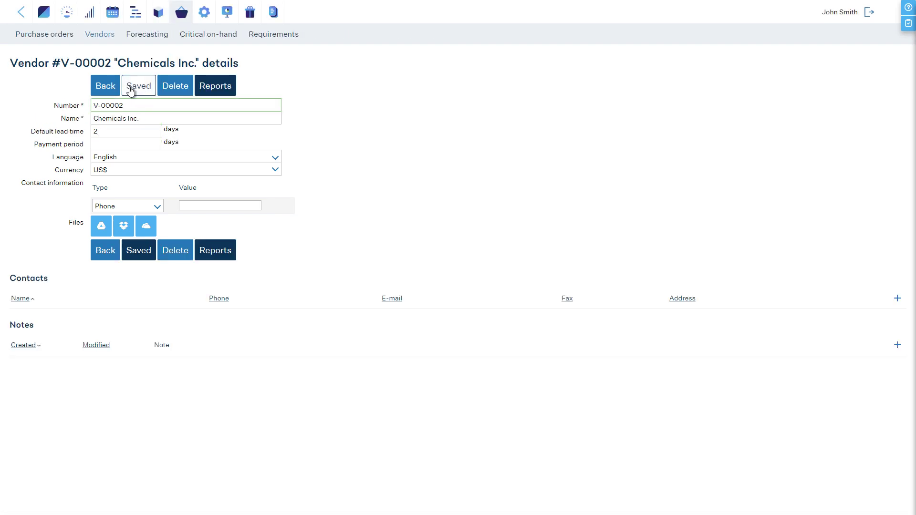
click(112, 91)
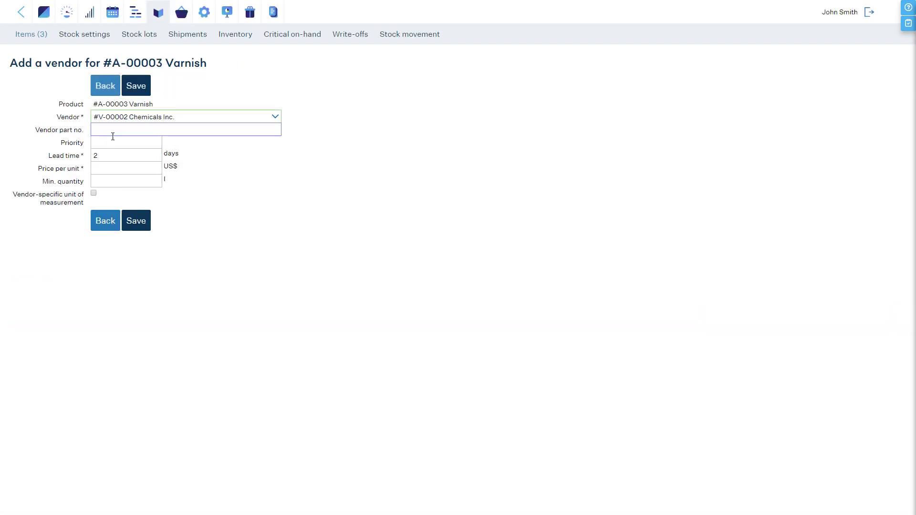
Buy Varnish in indivisible 'Bottle (5 liter)' units, conversion 5, at 5 US$, and save.
click(94, 194)
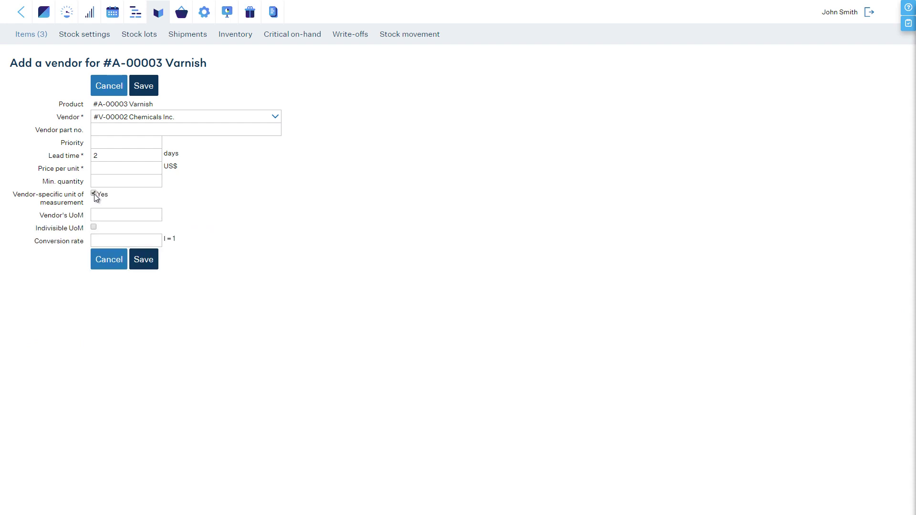
click(107, 211)
text(Bottle (5)
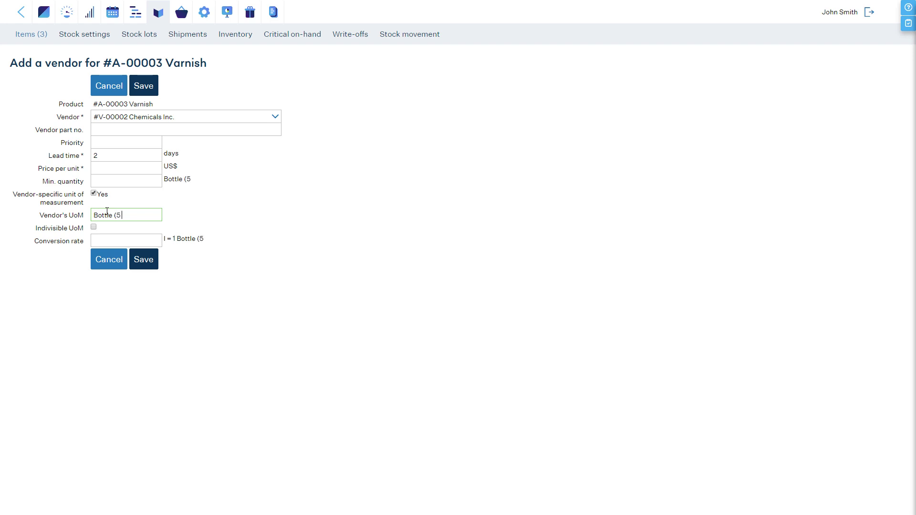
text( liter))
click(94, 227)
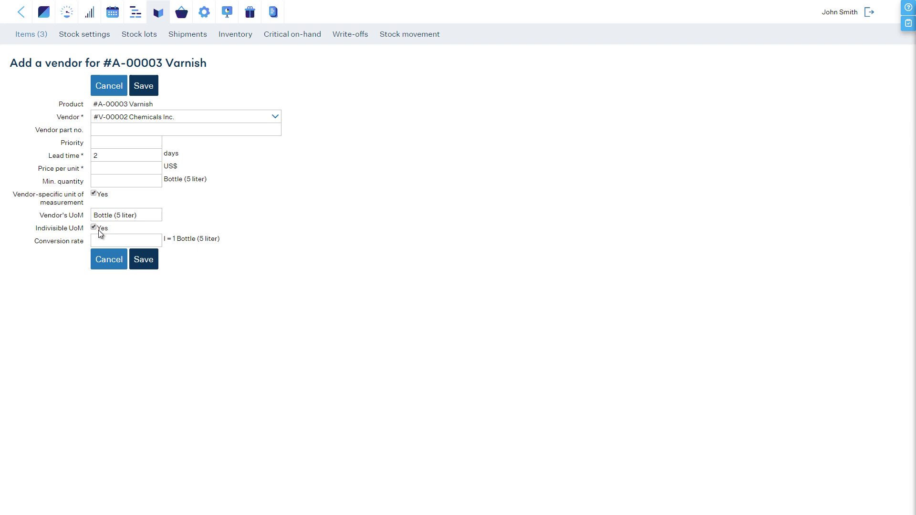
click(109, 234)
click(122, 170)
text(5)
click(138, 267)
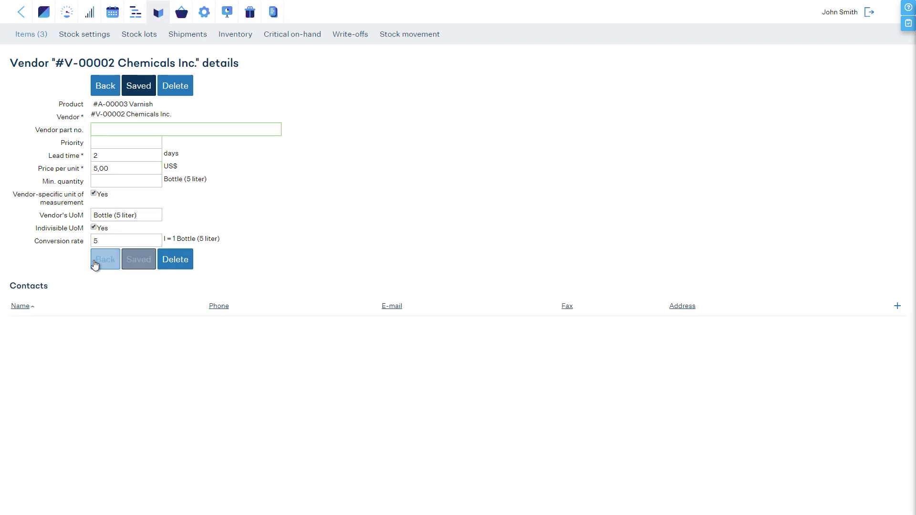
click(95, 265)
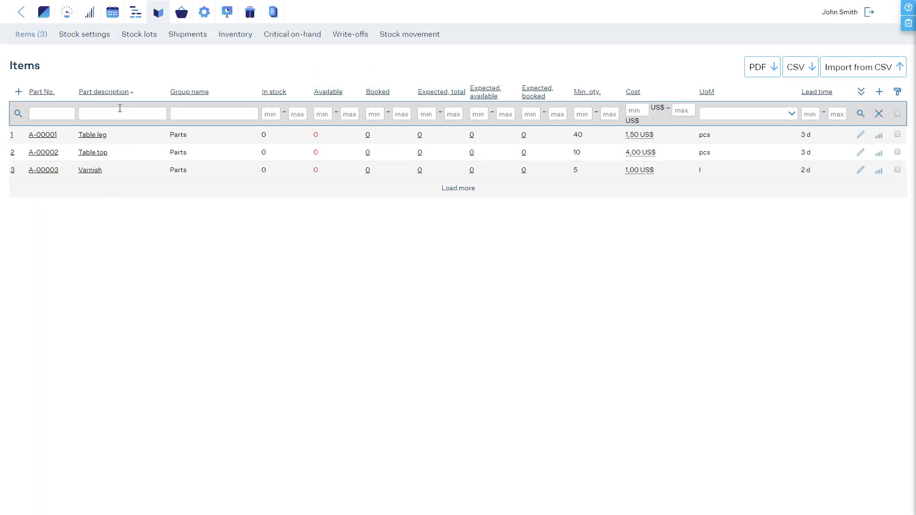
Create workstation group Woodworks with 3 instances at 150 US$ per hour.
click(134, 17)
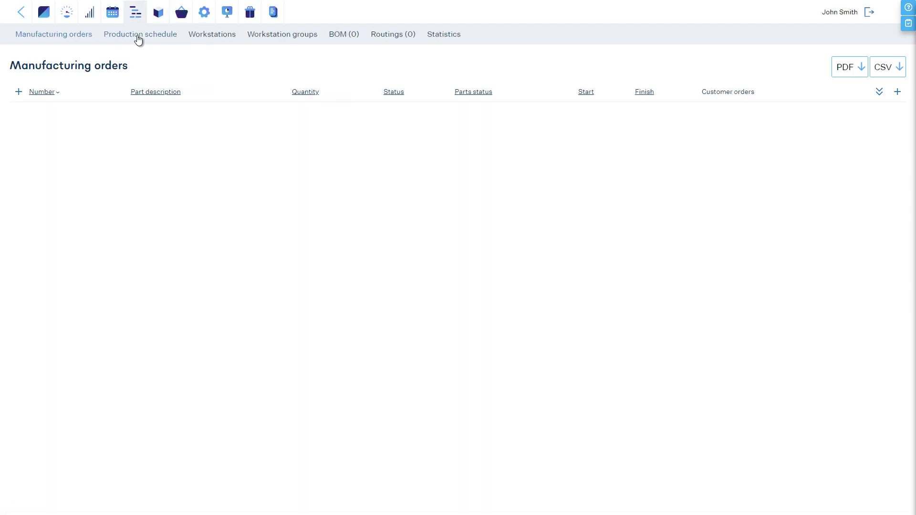
click(267, 39)
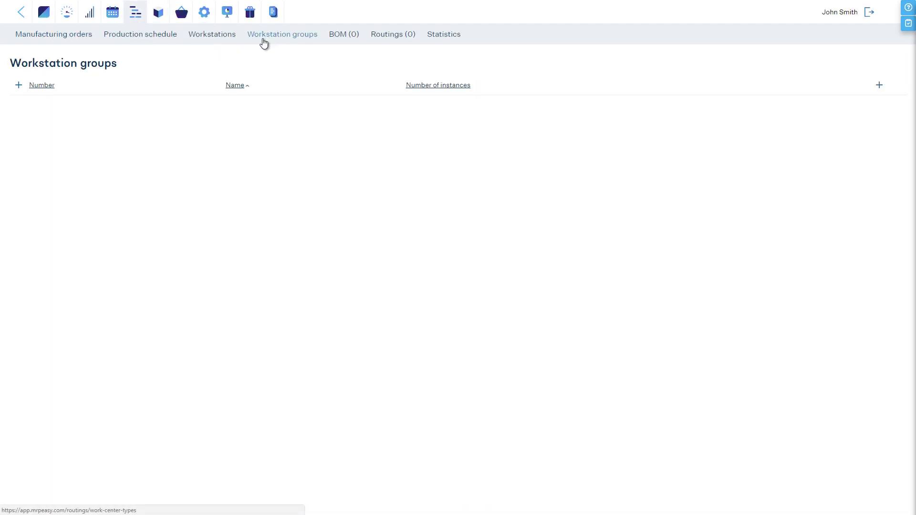
click(18, 86)
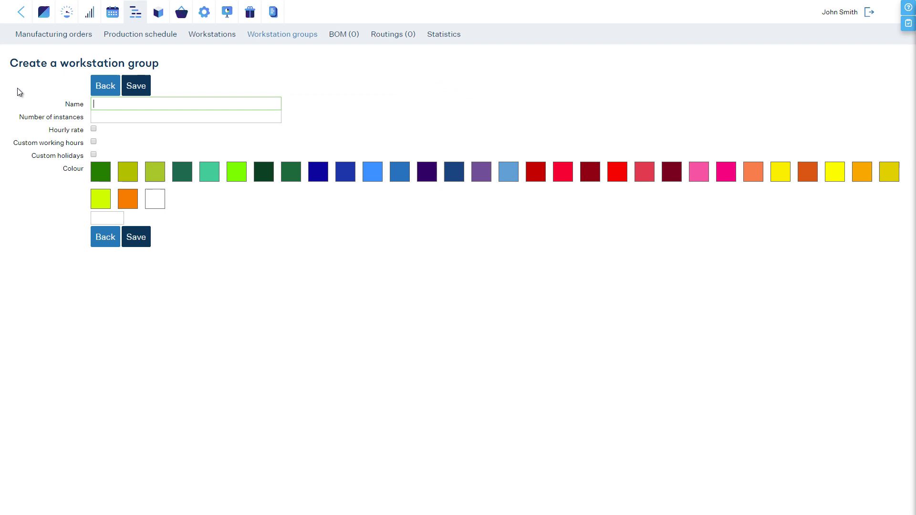
text(Woodworks)
click(142, 115)
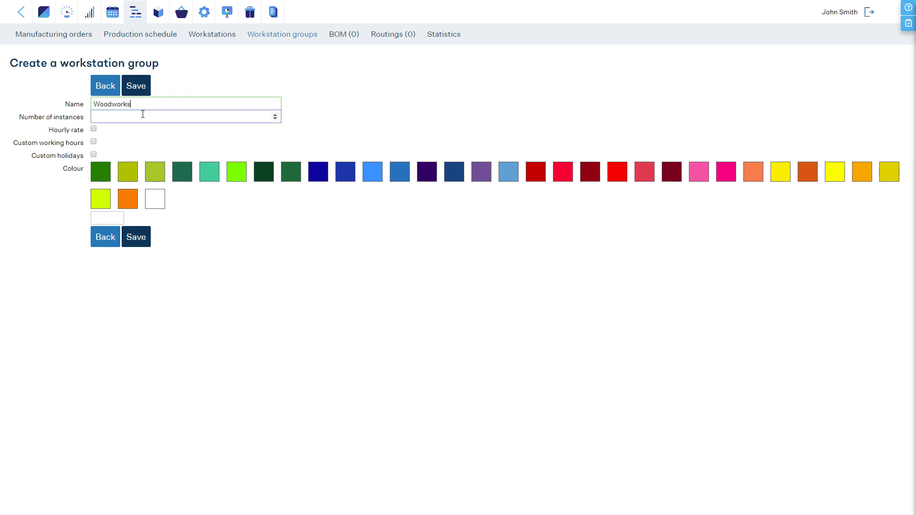
text(3)
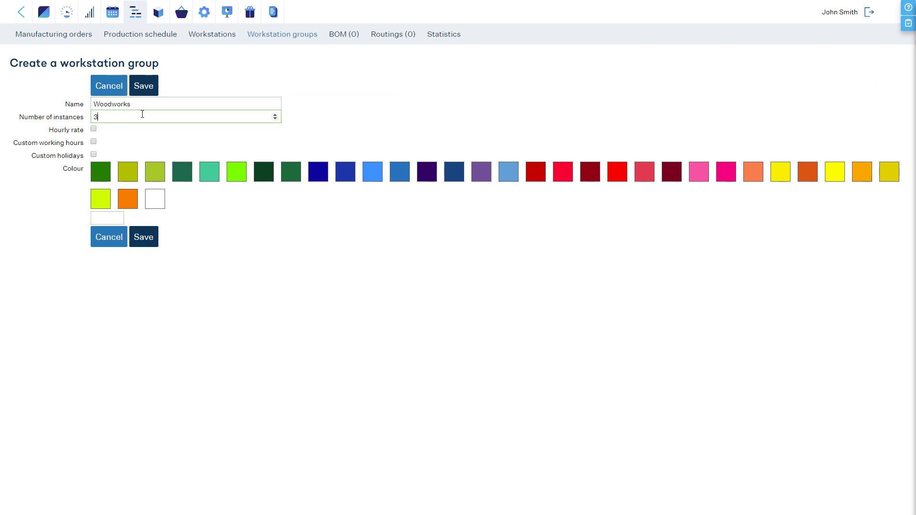
click(93, 128)
click(102, 138)
text(150)
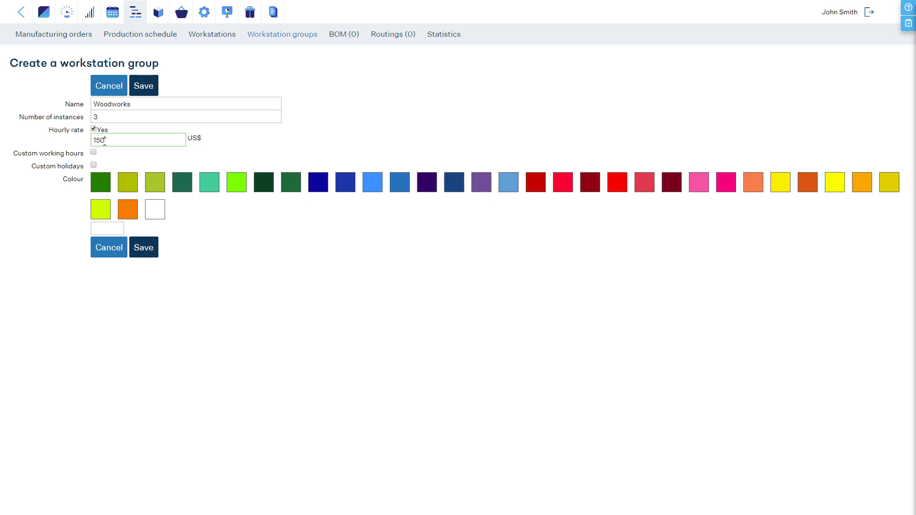
click(148, 252)
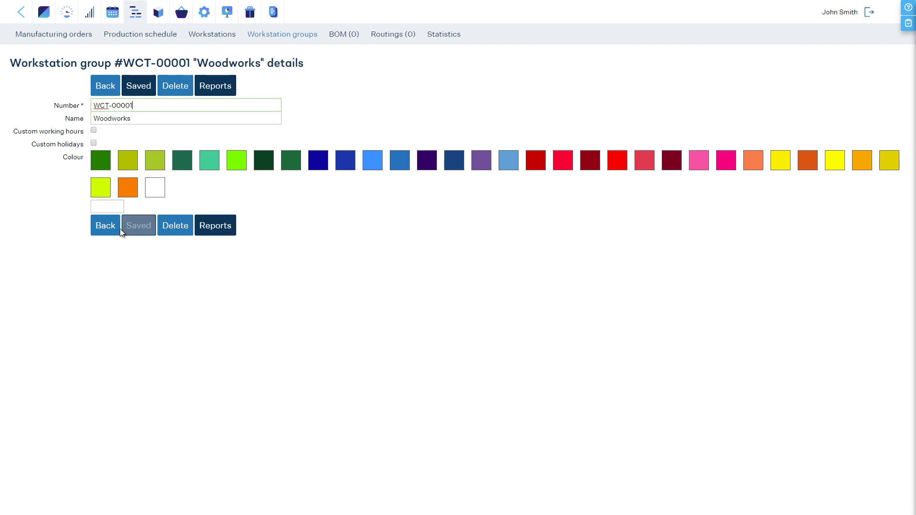
click(112, 230)
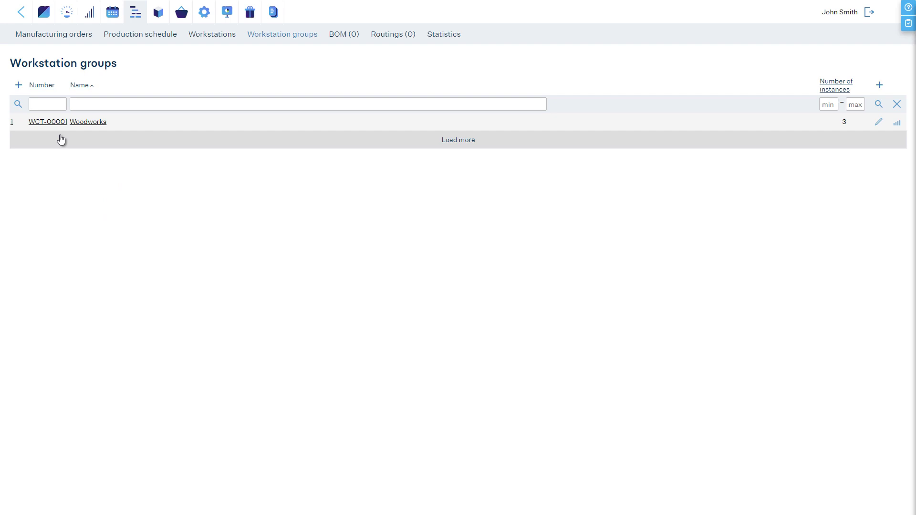
Create workstation group Paint room with 1 instance at 120 US$ per hour.
click(19, 85)
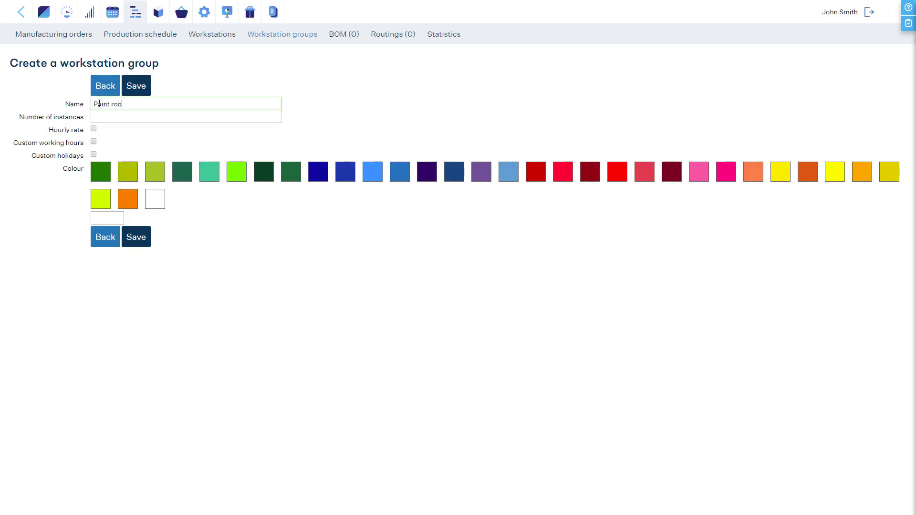
key(Tab)
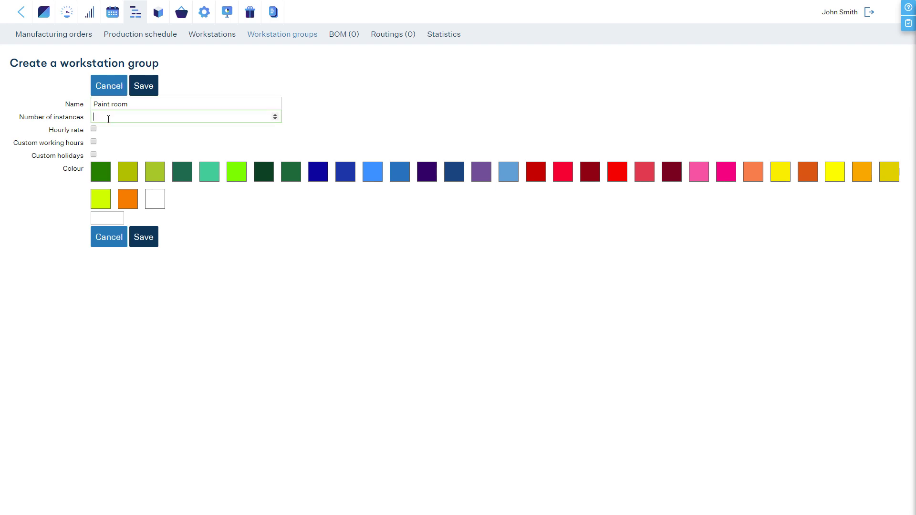
text(1)
click(94, 128)
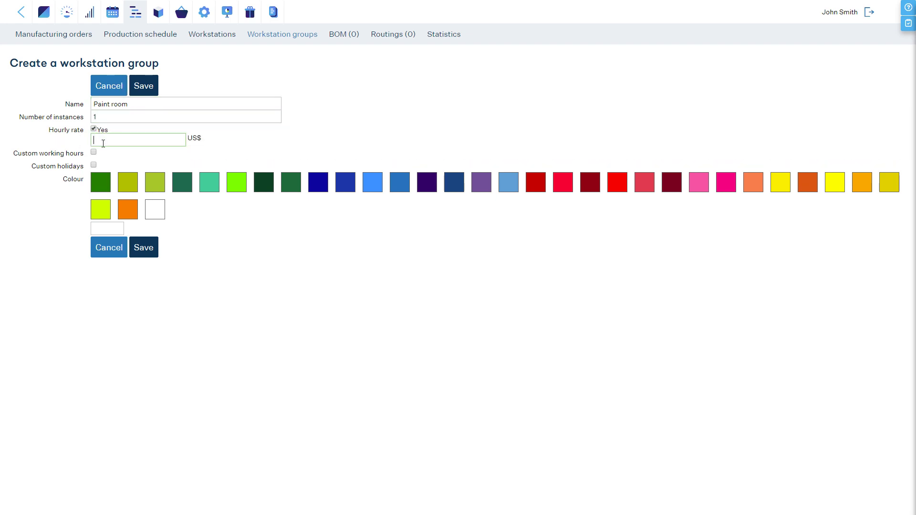
text(120)
click(145, 247)
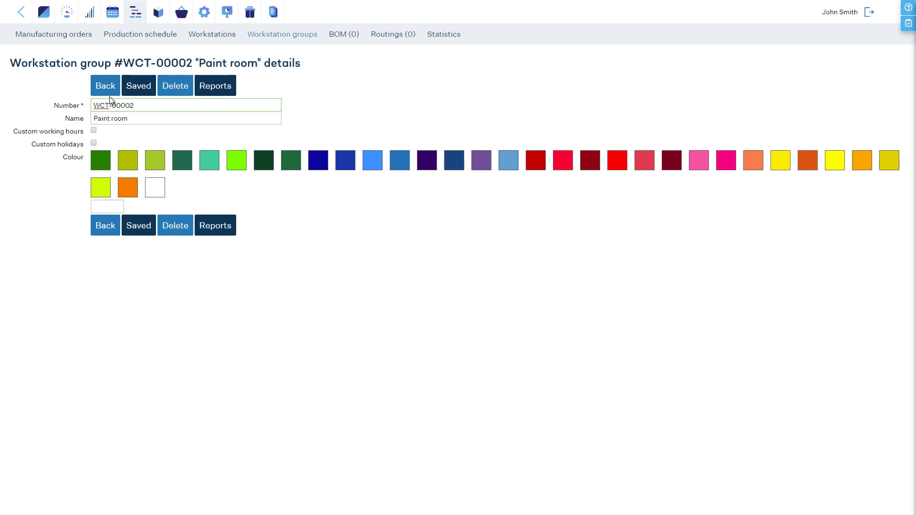
click(110, 91)
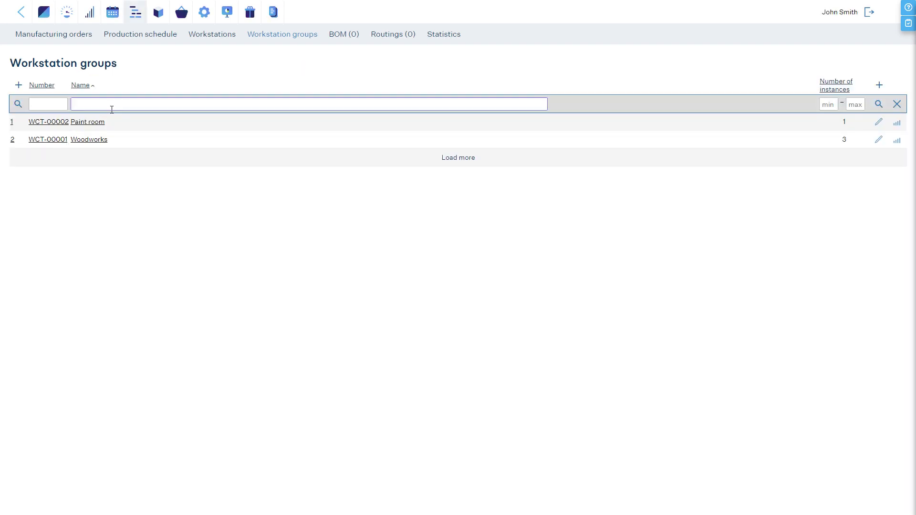
Open the Workstations list to review Paint room (1) and Woodworks (1)–(3).
click(200, 38)
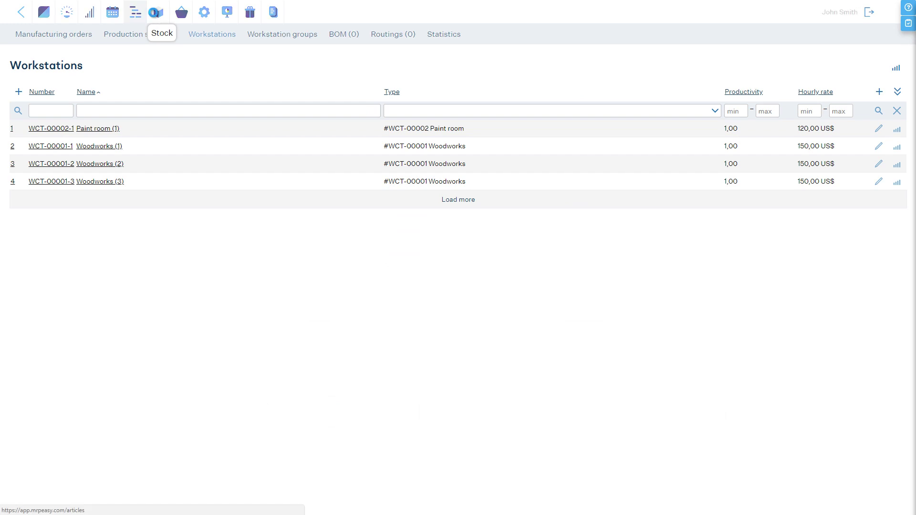
Start a new item described as Wooden table, creating a new Products group for it.
click(156, 13)
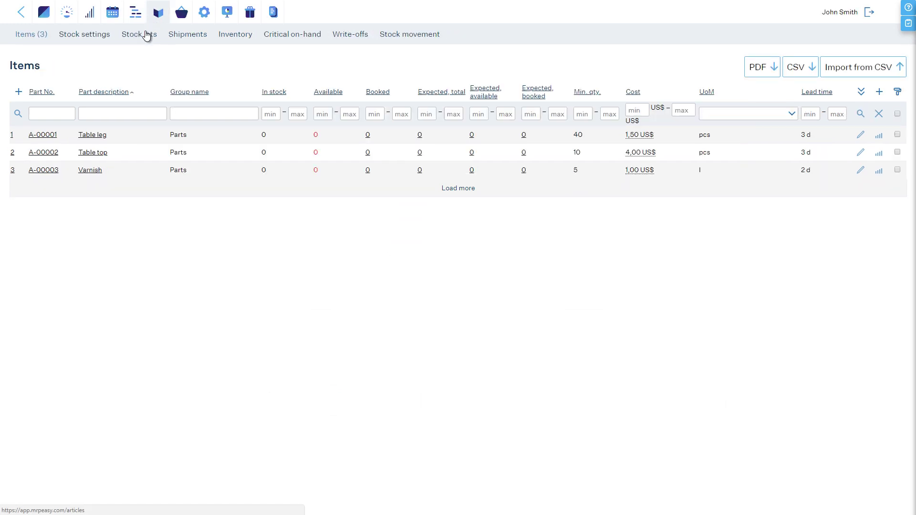
click(18, 92)
click(98, 133)
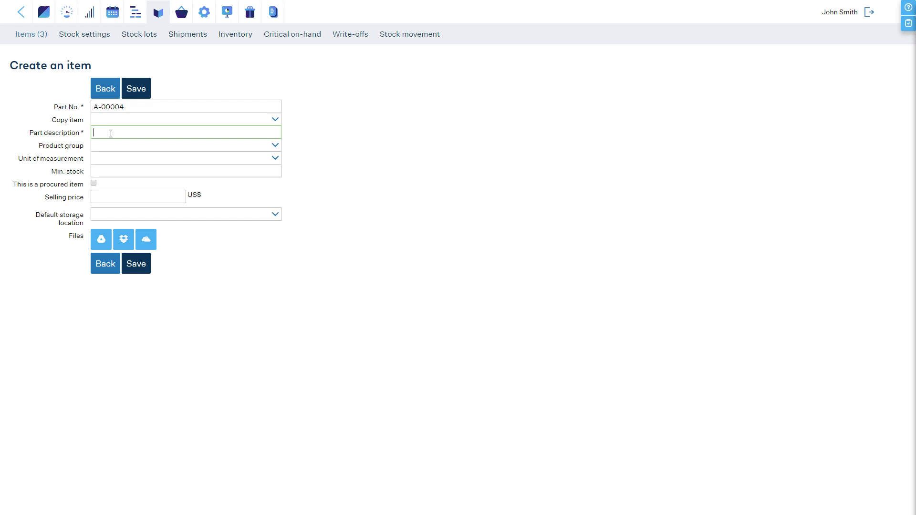
text(Wooden table)
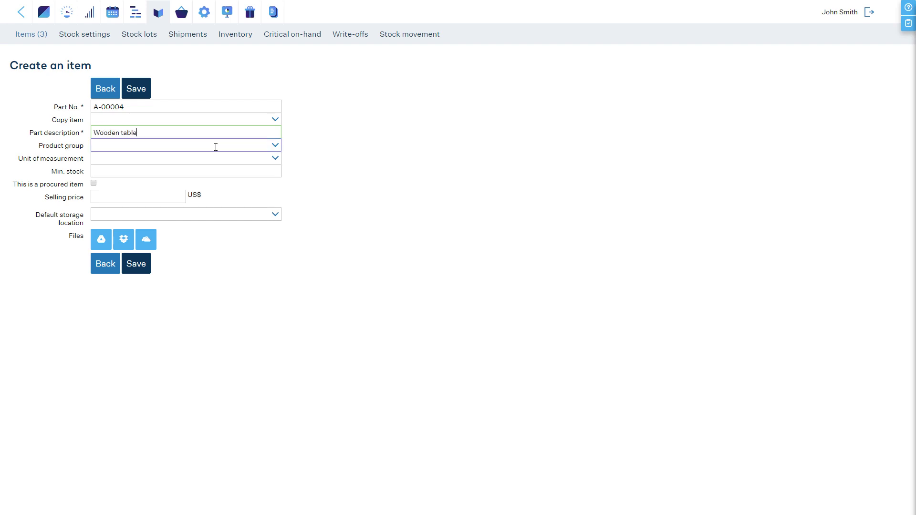
click(273, 148)
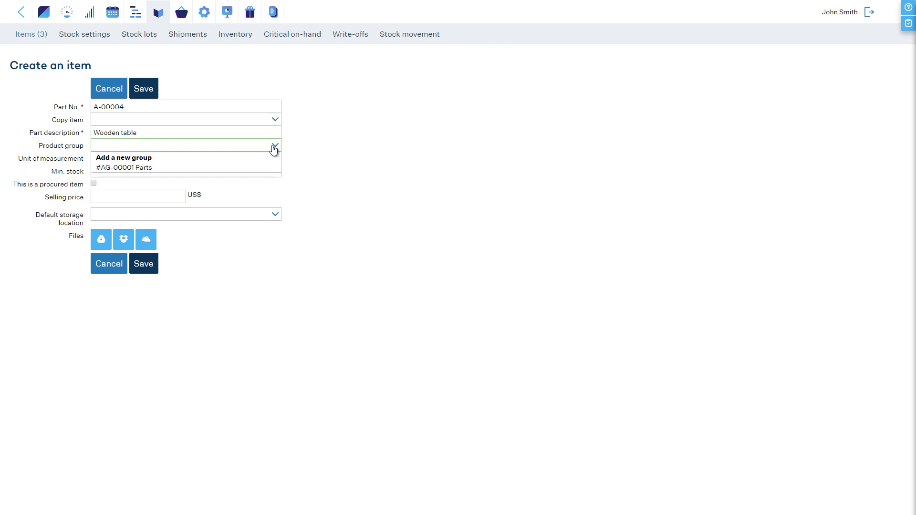
click(264, 157)
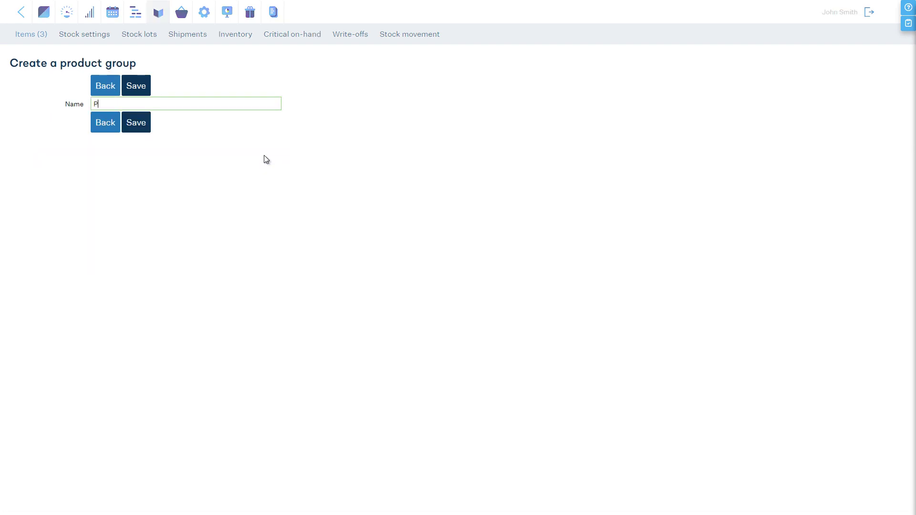
text(Products)
click(145, 127)
click(106, 136)
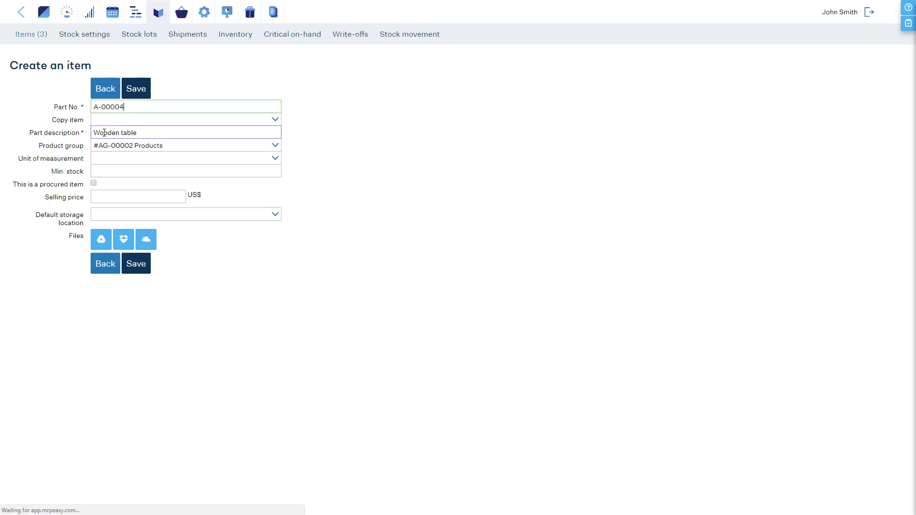
Set unit pcs, min. stock 0, selling price 40 and default storage General, then save the item.
click(267, 156)
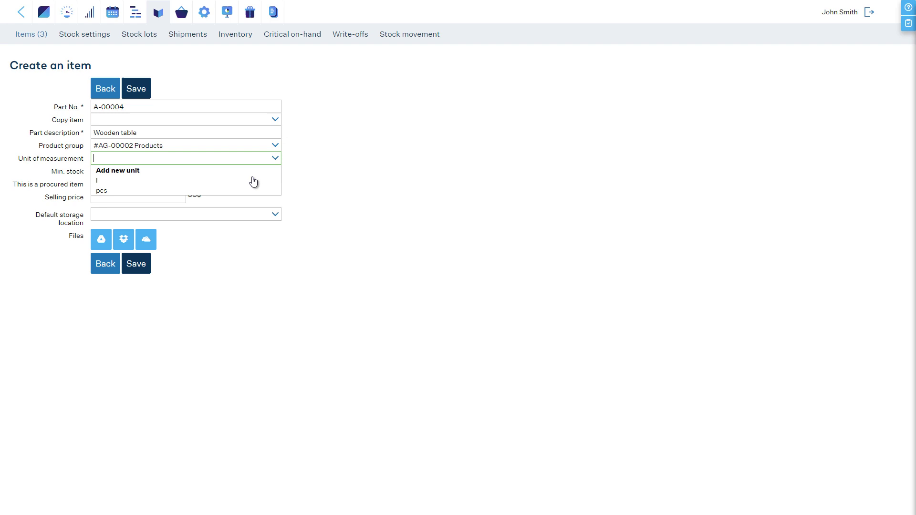
click(236, 191)
click(240, 171)
text(0)
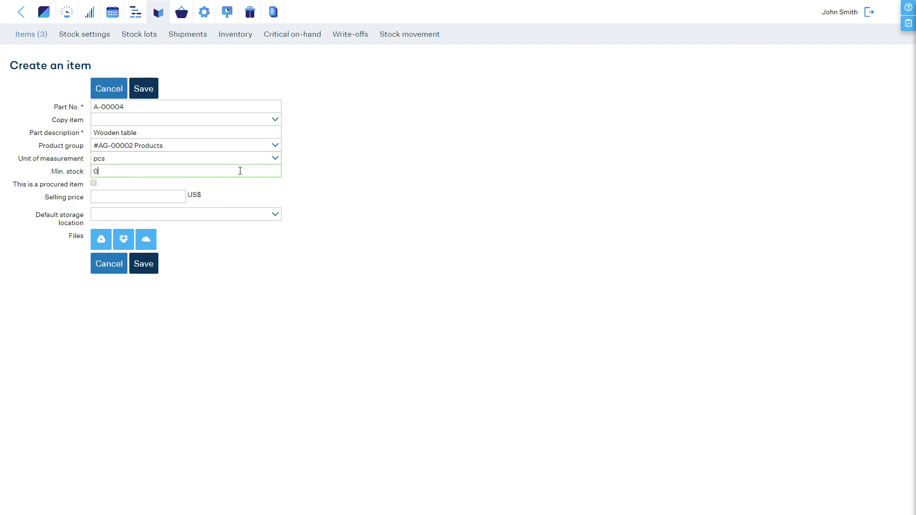
click(175, 194)
text(40)
click(278, 221)
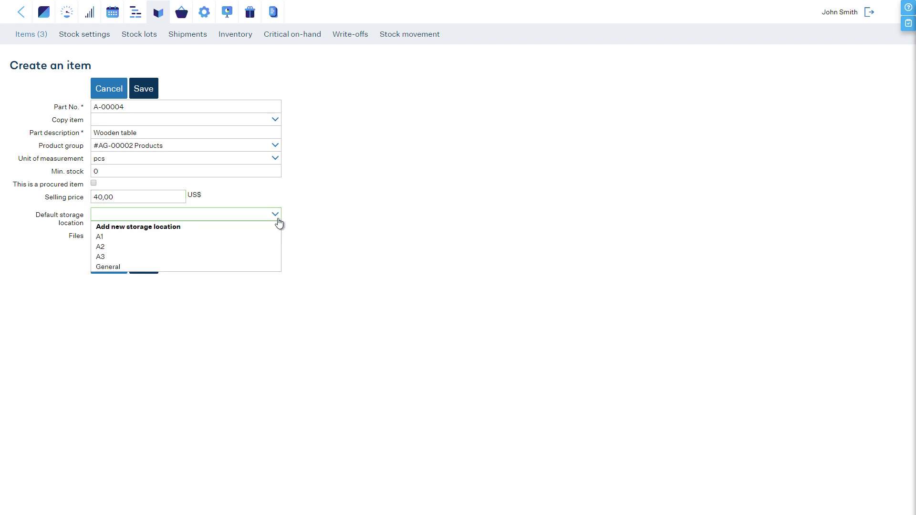
click(261, 263)
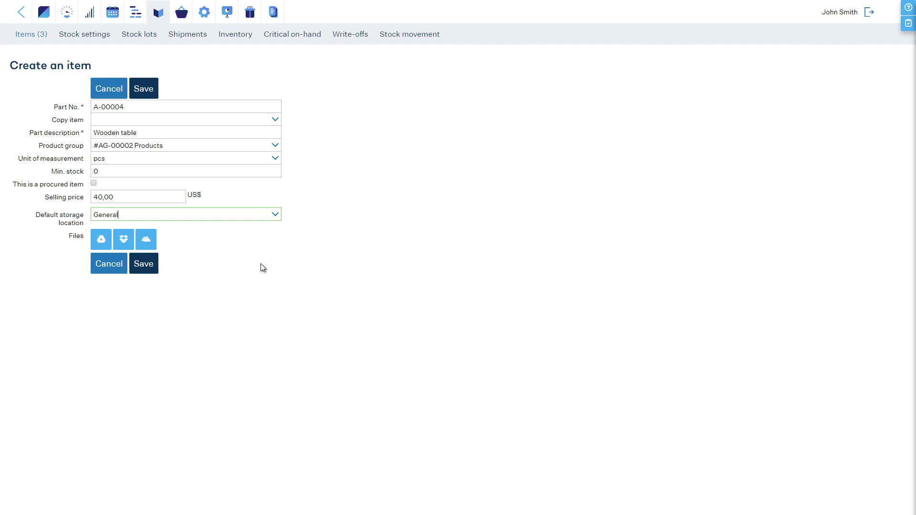
click(144, 265)
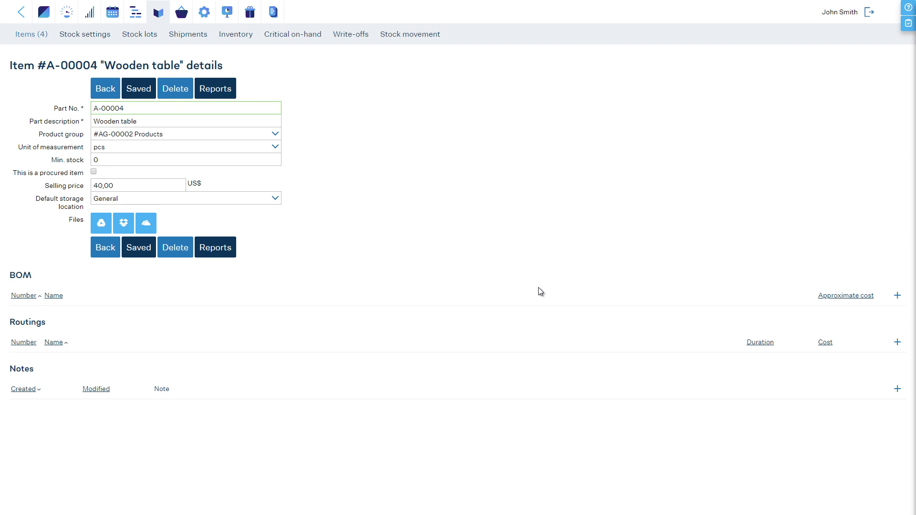
Start the Wooden table BOM with 4 Table legs from the Parts group as line 1.
click(897, 295)
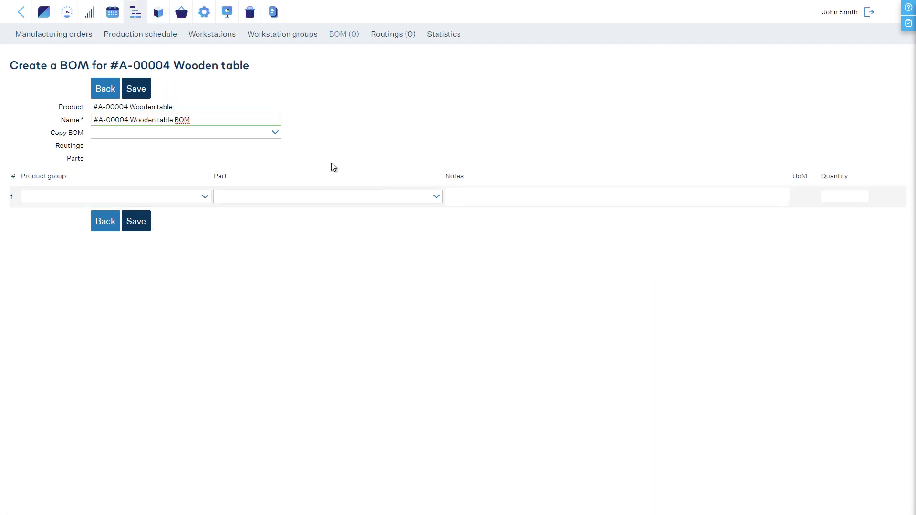
click(204, 197)
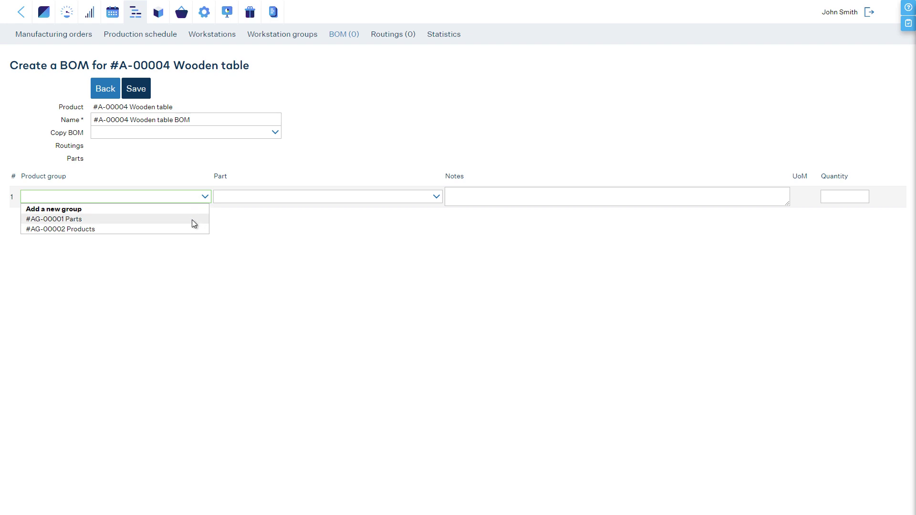
click(193, 219)
click(436, 196)
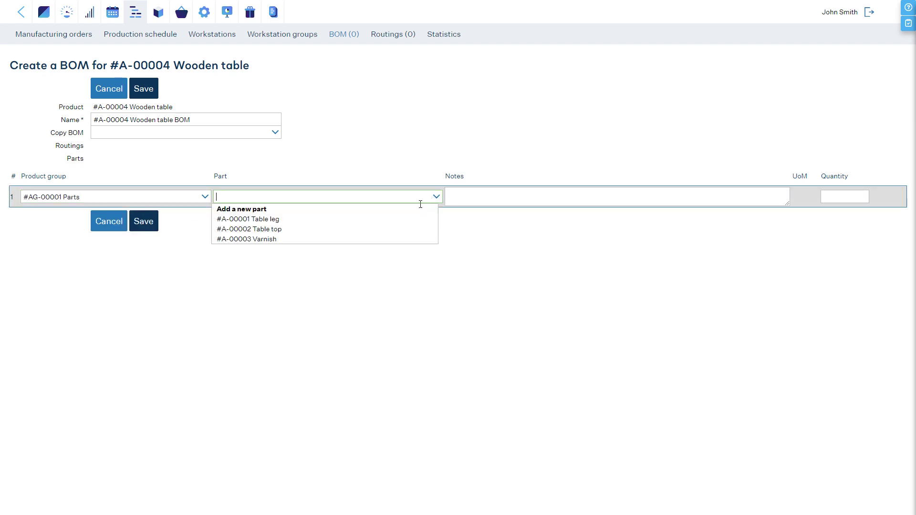
click(405, 223)
click(850, 196)
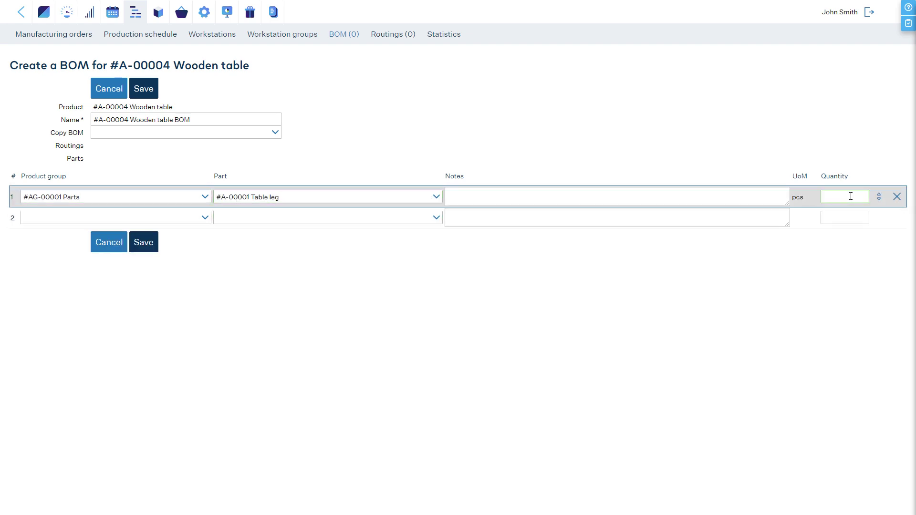
text(4)
Add 1 Table top from the Parts group as the second BOM line.
click(198, 218)
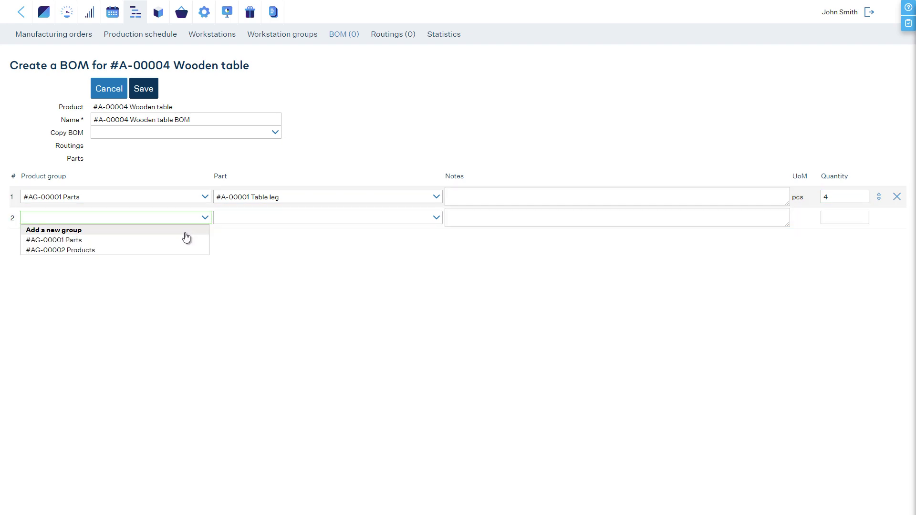
click(182, 240)
click(435, 218)
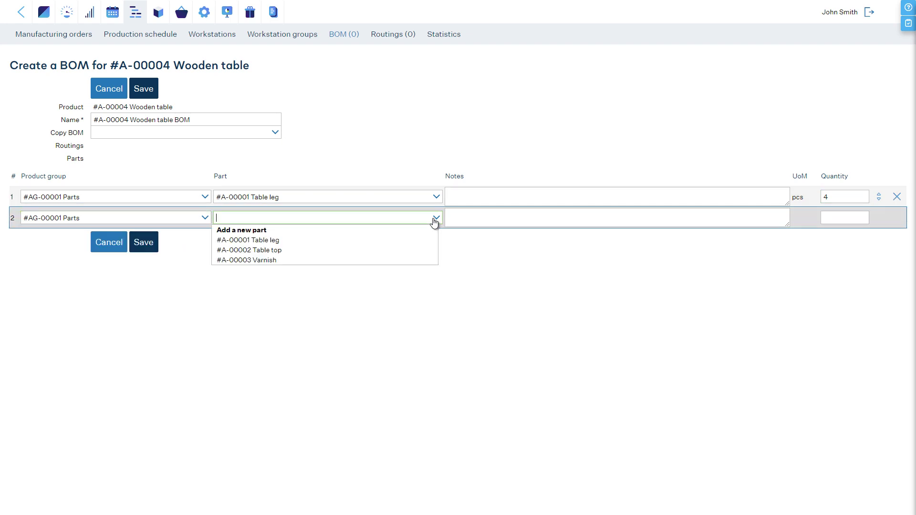
click(402, 248)
click(844, 218)
text(1)
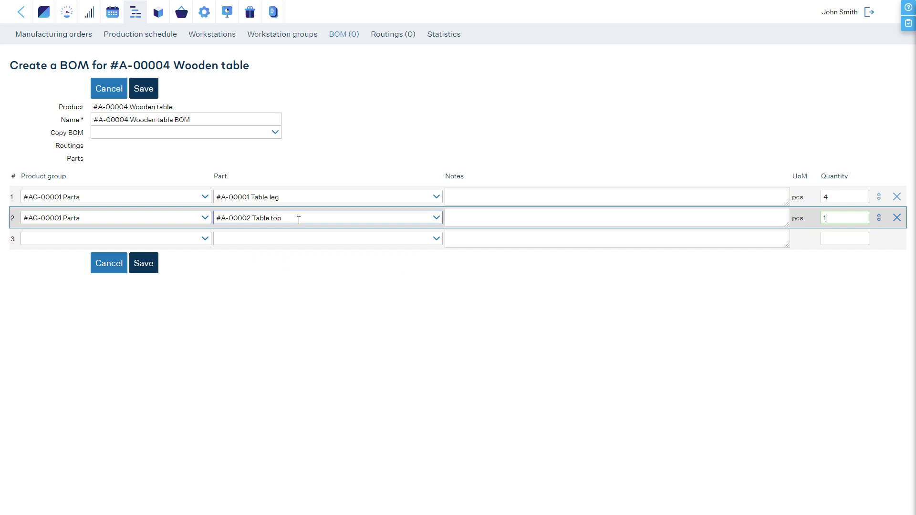
Add 0,5 l Varnish as the third line, save the BOM and return to the item.
click(200, 238)
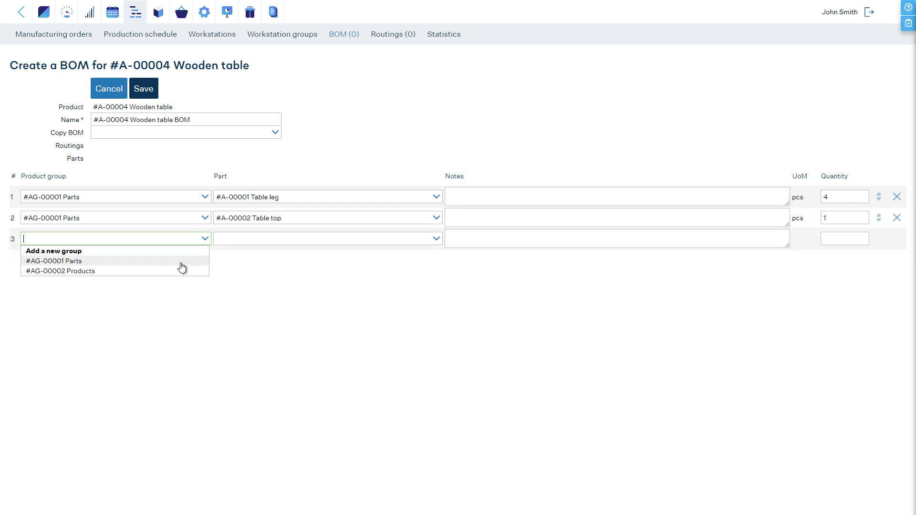
click(182, 268)
click(435, 238)
click(382, 280)
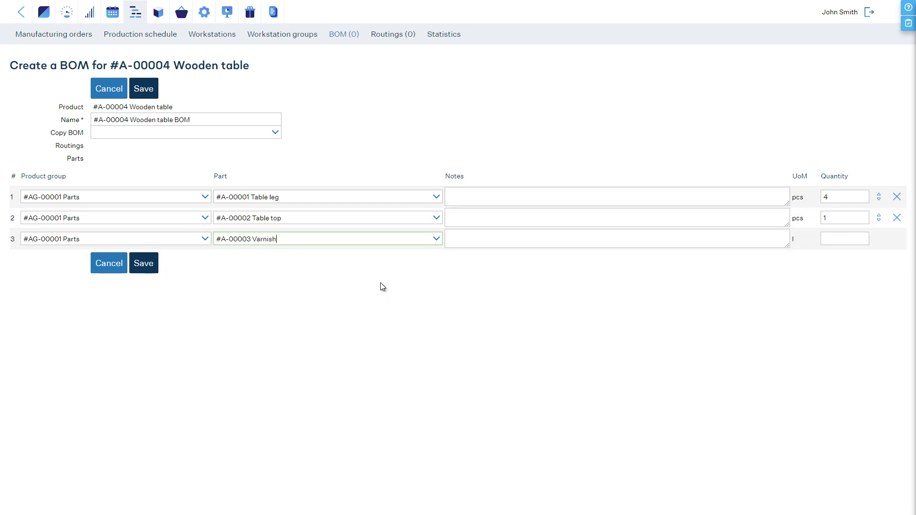
click(826, 241)
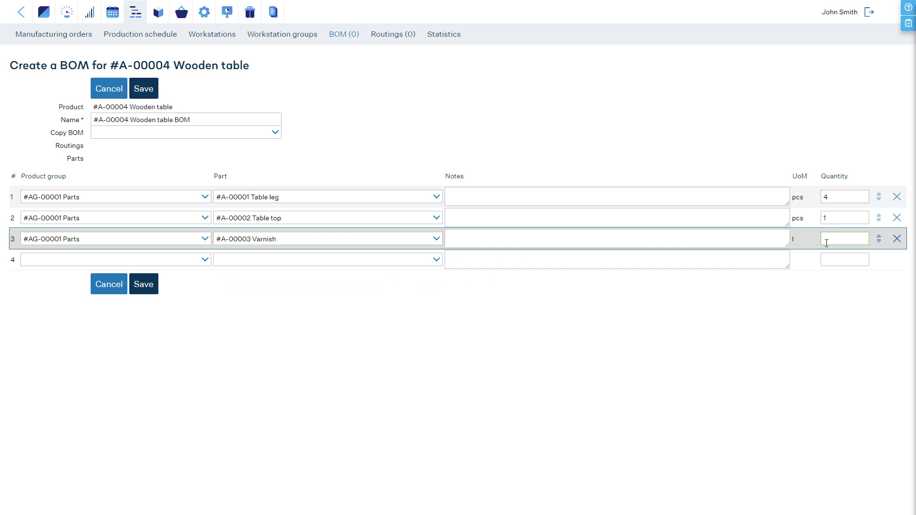
click(146, 284)
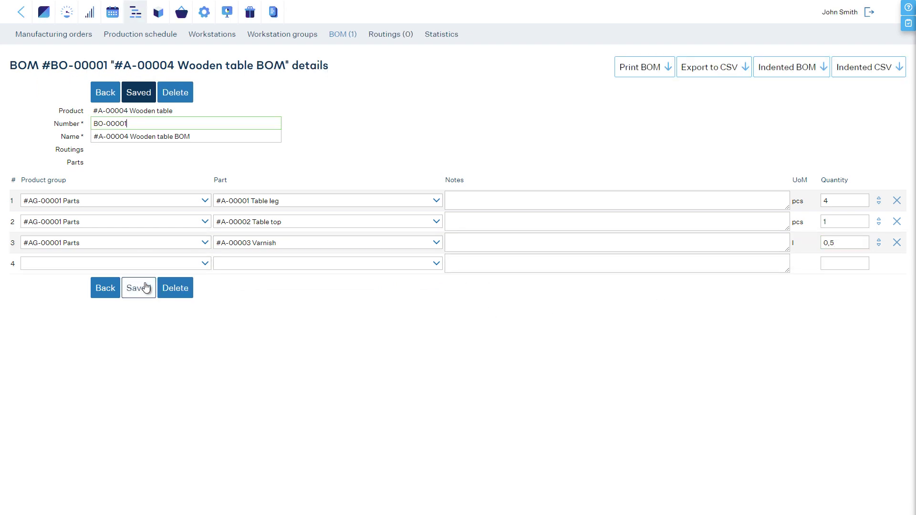
click(103, 288)
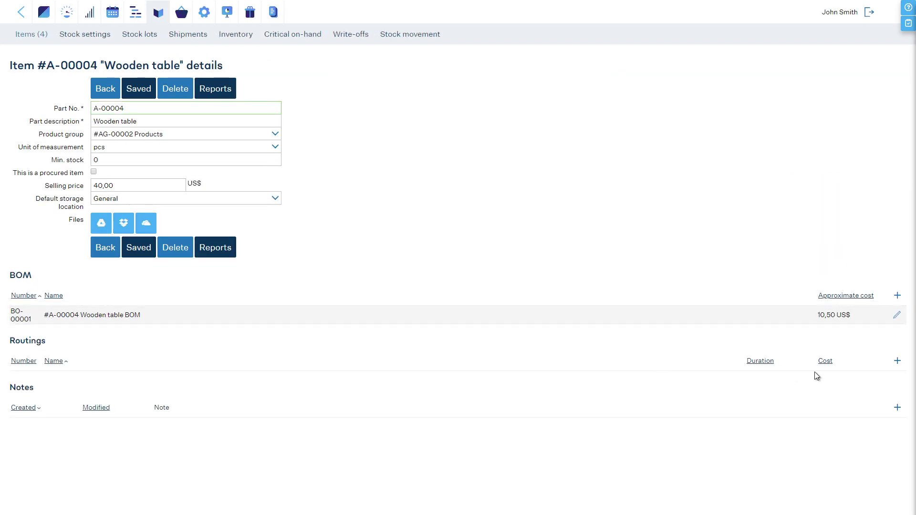
Add the Assembling operation at Woodworks with its times and an assigned worker.
click(898, 366)
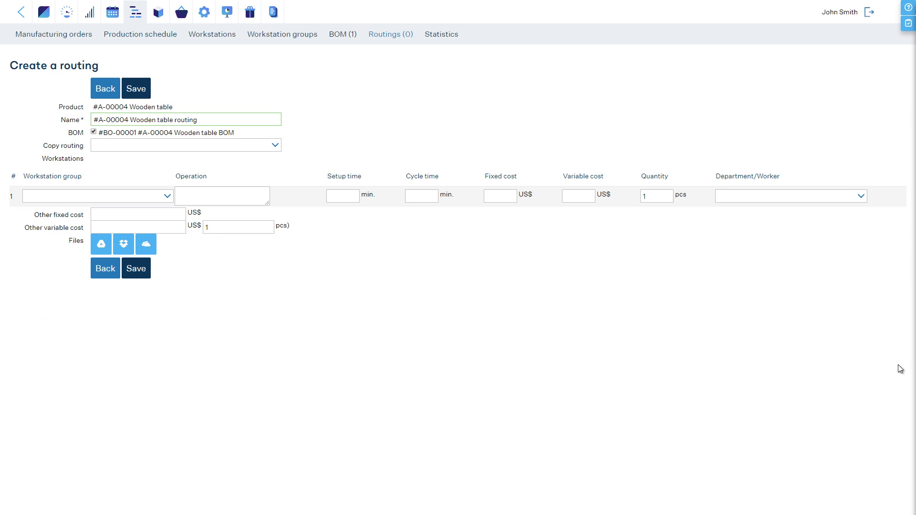
click(166, 197)
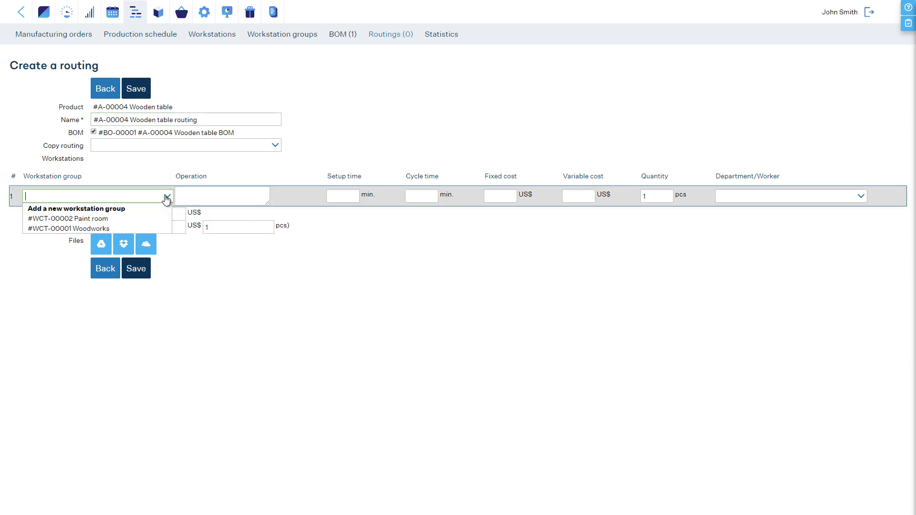
click(149, 229)
click(204, 199)
text(Assembling)
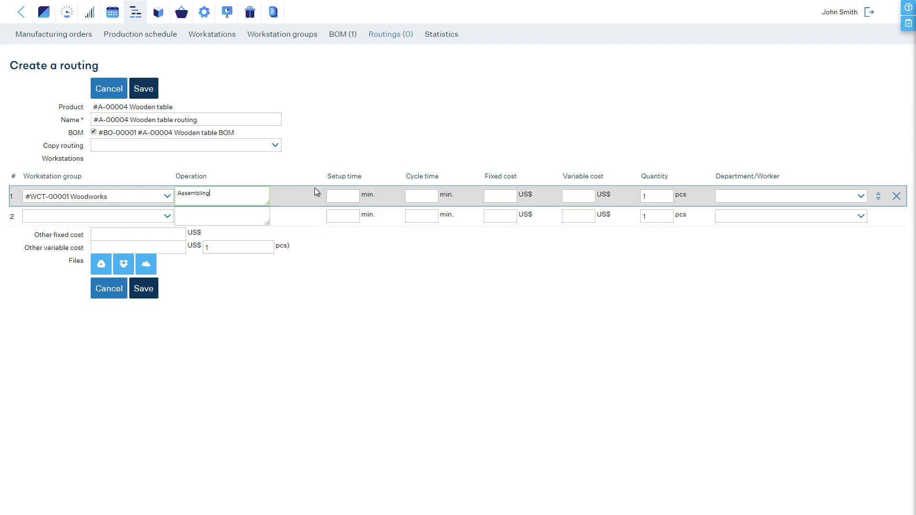
text(30)
click(415, 197)
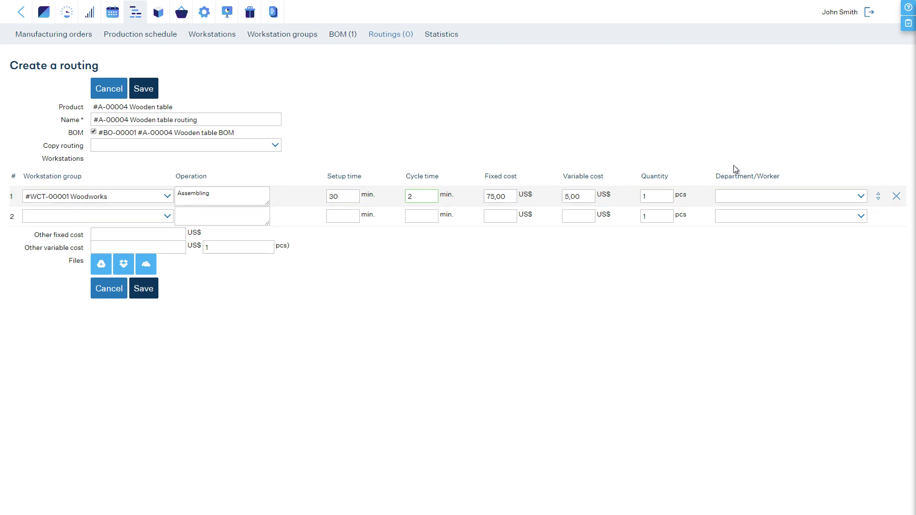
click(861, 196)
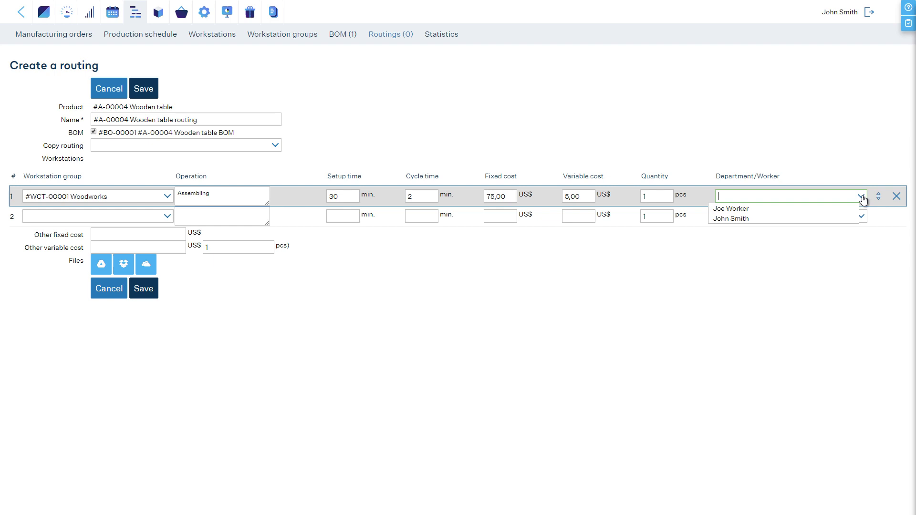
click(836, 208)
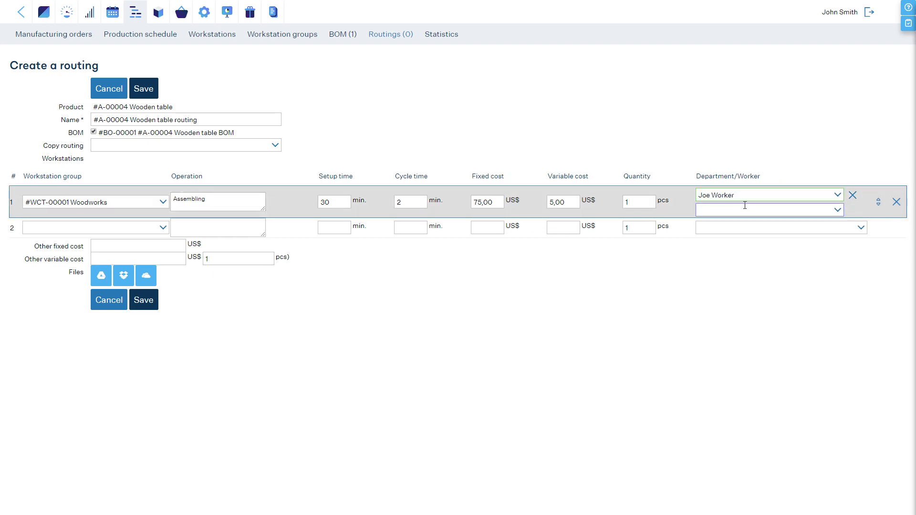
Add the Painting operation in the Paint room with a worker, then save the routing and return.
click(162, 228)
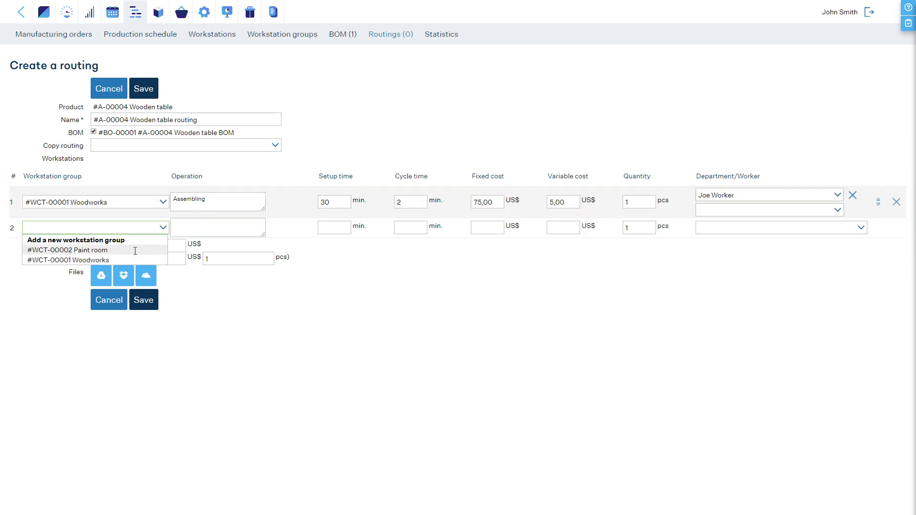
click(135, 250)
click(193, 227)
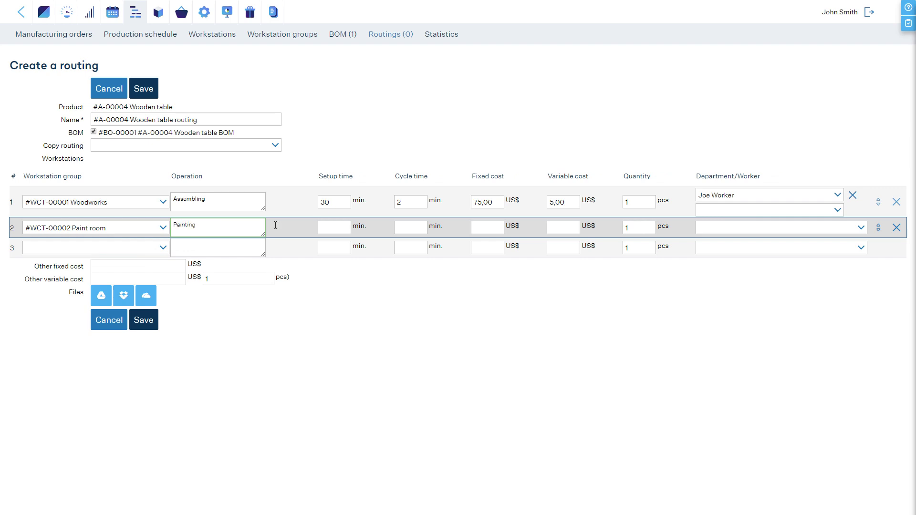
click(412, 227)
click(830, 228)
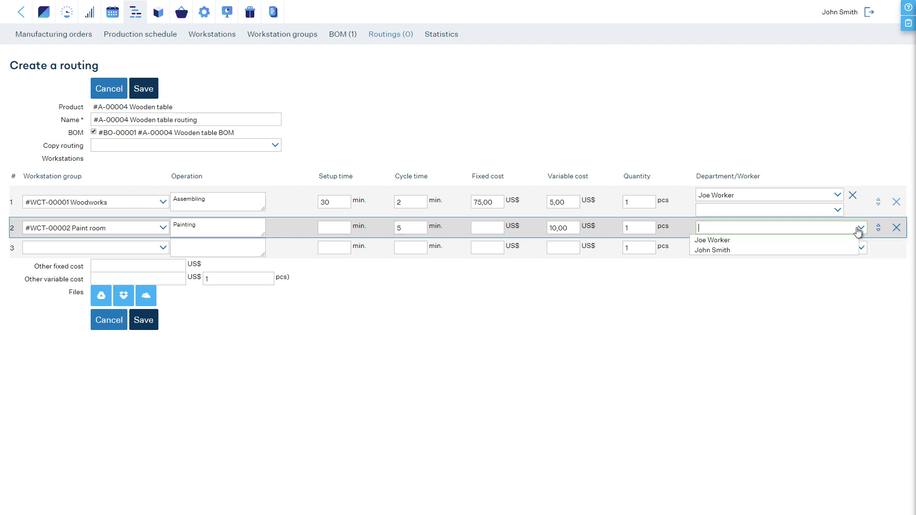
click(831, 250)
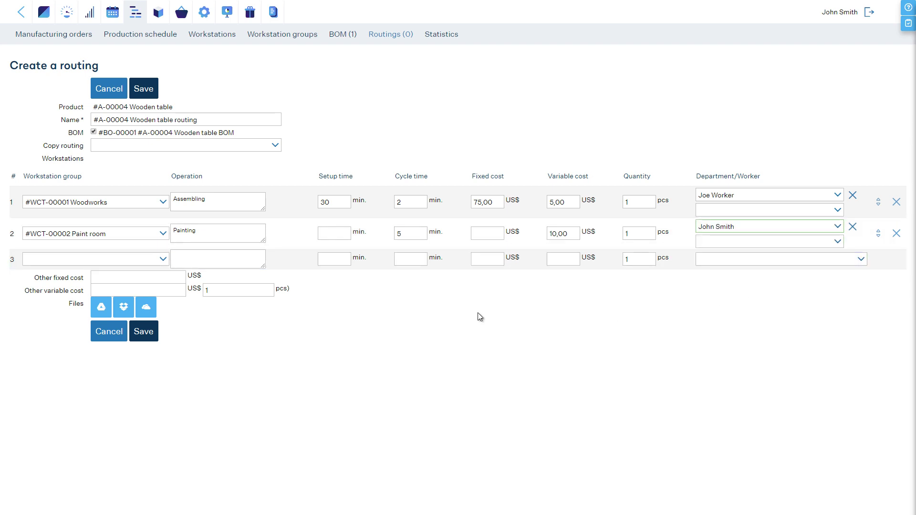
click(141, 336)
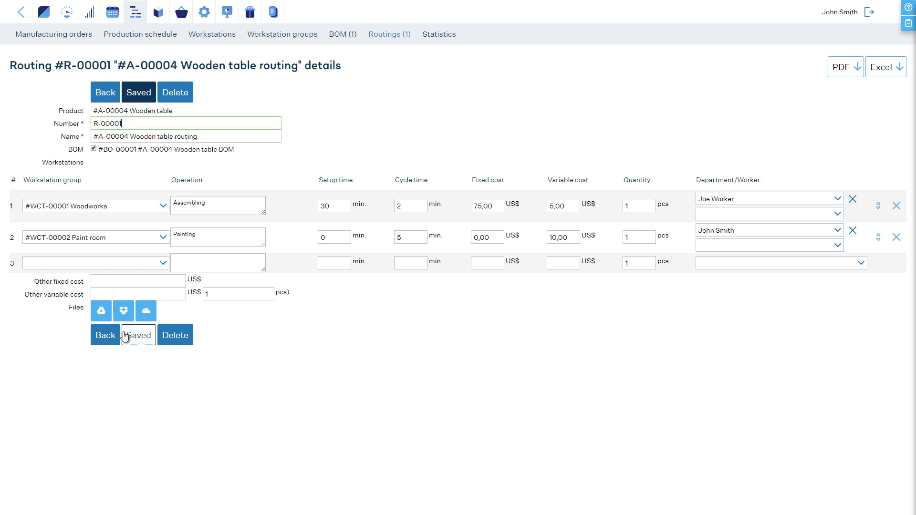
click(110, 335)
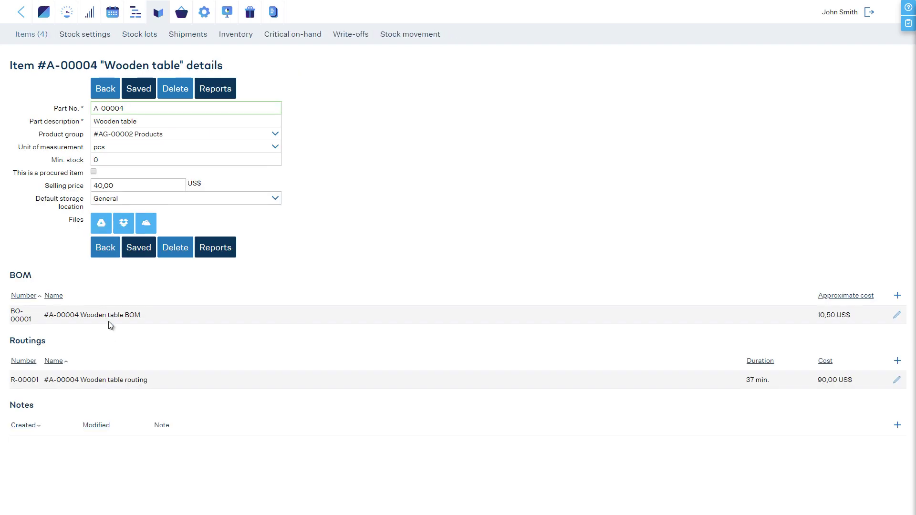
Go back to the Items list and open a new item form numbered A-00005.
click(116, 246)
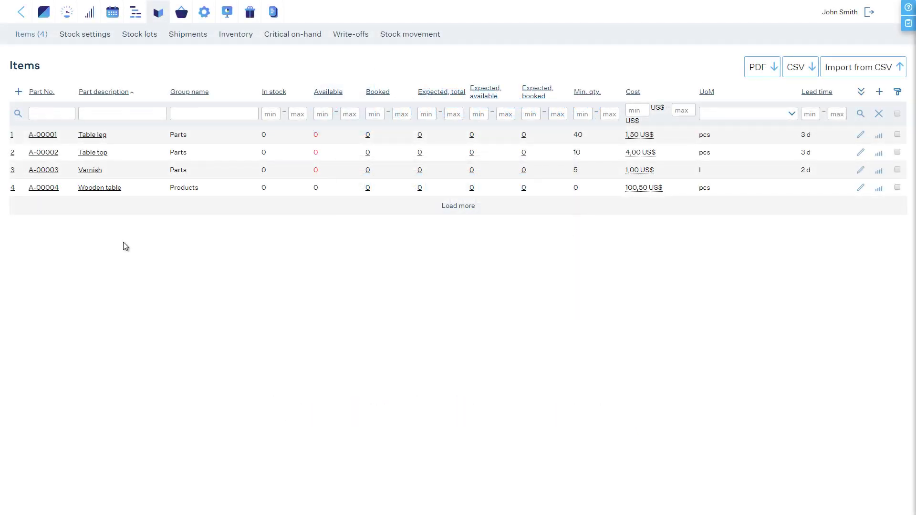
click(20, 92)
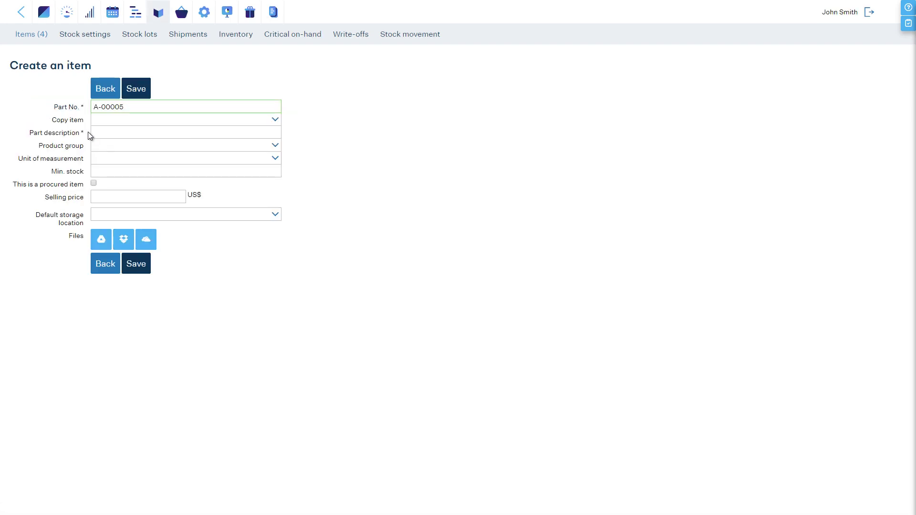
Save item Pack of 2 tables in Products, pcs, selling price 80, stored in General.
click(105, 133)
text(Pack of 2 tables)
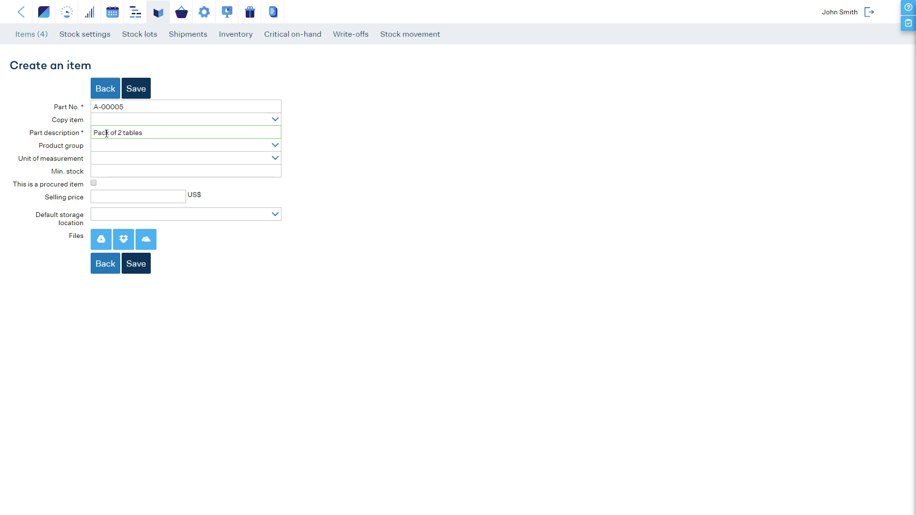
click(274, 146)
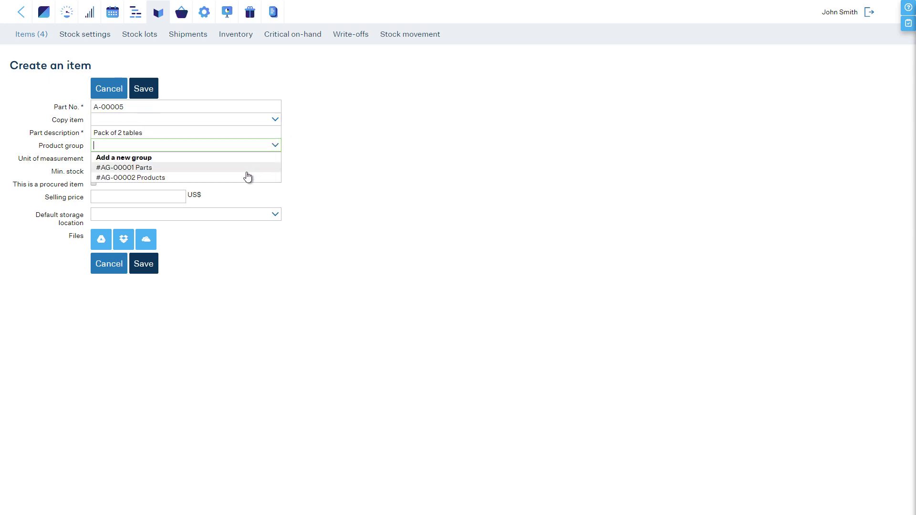
click(247, 176)
click(275, 159)
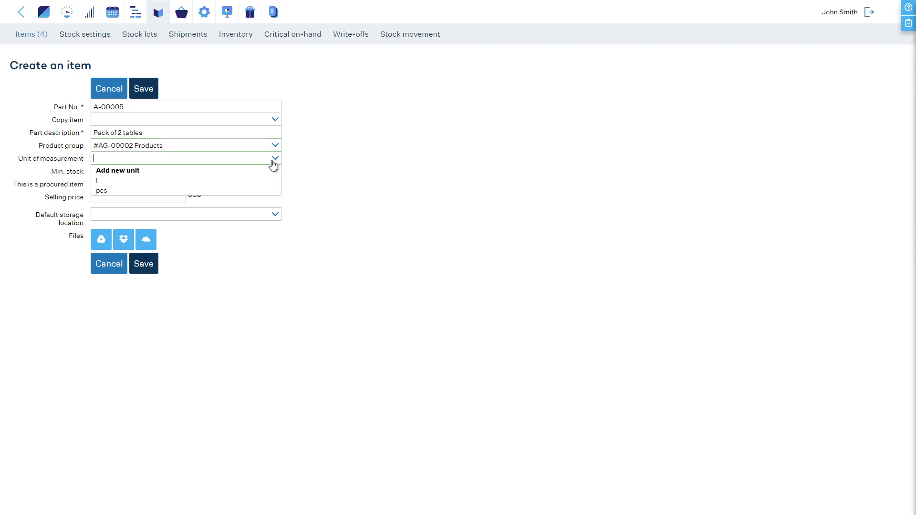
click(215, 191)
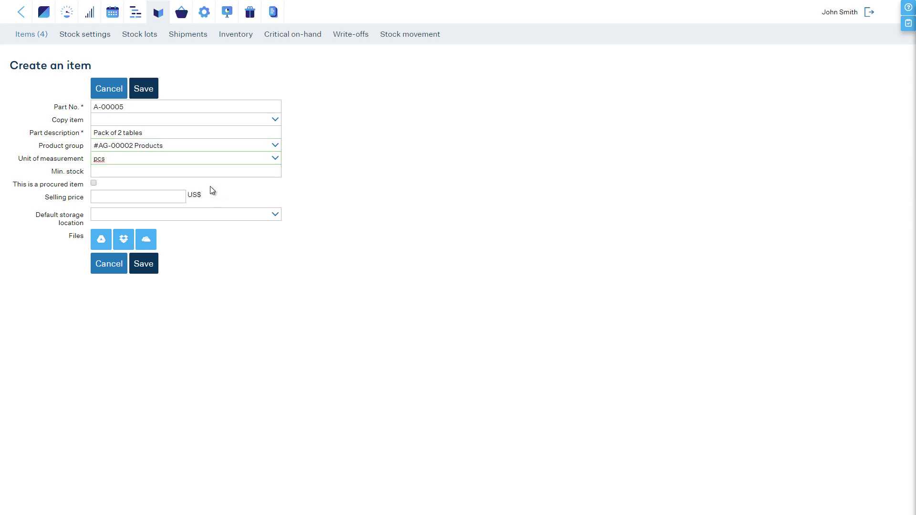
click(200, 172)
click(159, 195)
text(80)
click(270, 213)
click(138, 266)
click(140, 265)
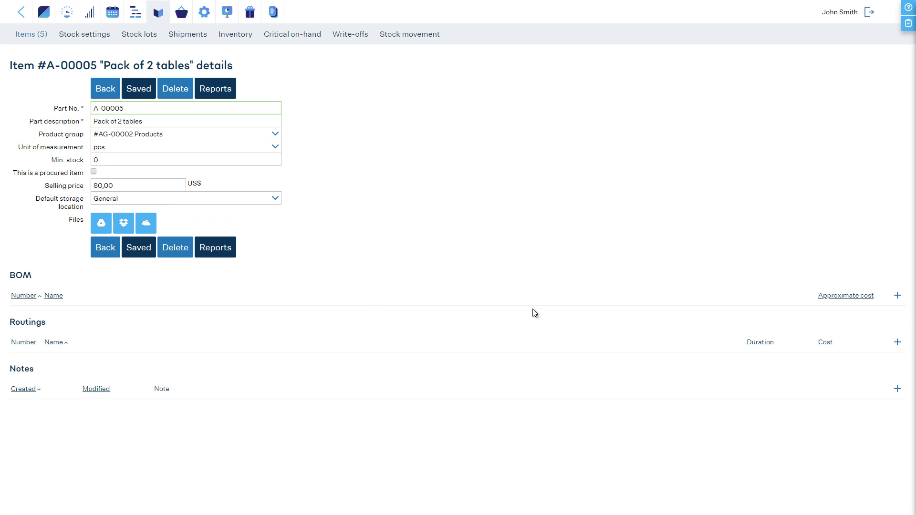
Save a BOM of 2 Wooden tables from Products, close the PDF preview and return to the item.
click(897, 296)
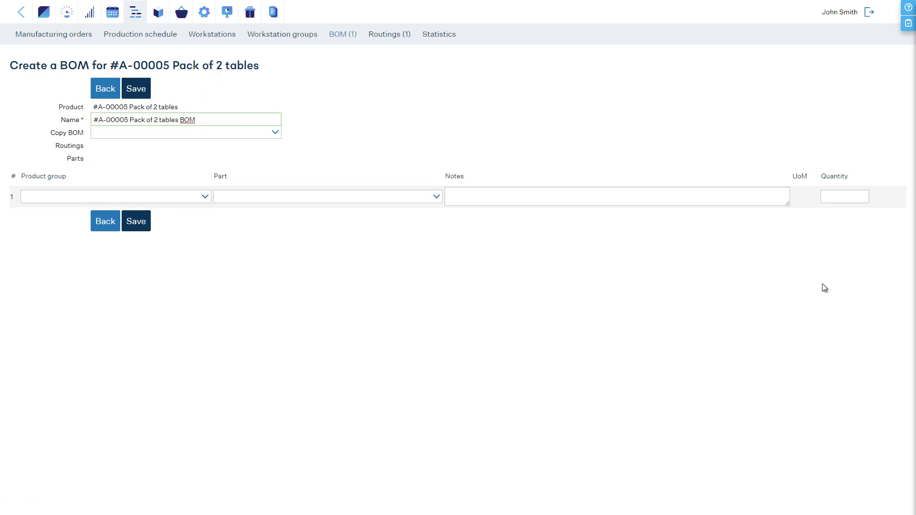
click(205, 197)
click(164, 229)
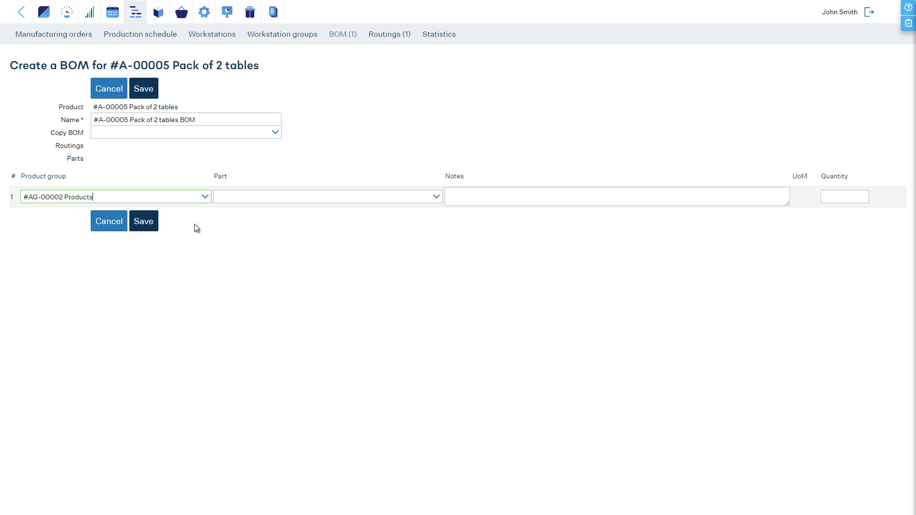
click(436, 196)
click(401, 219)
click(844, 196)
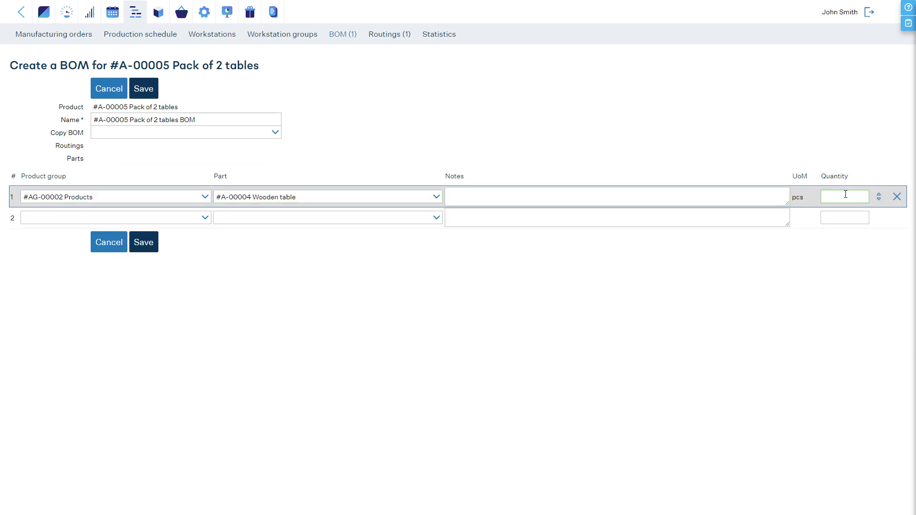
text(2)
click(145, 242)
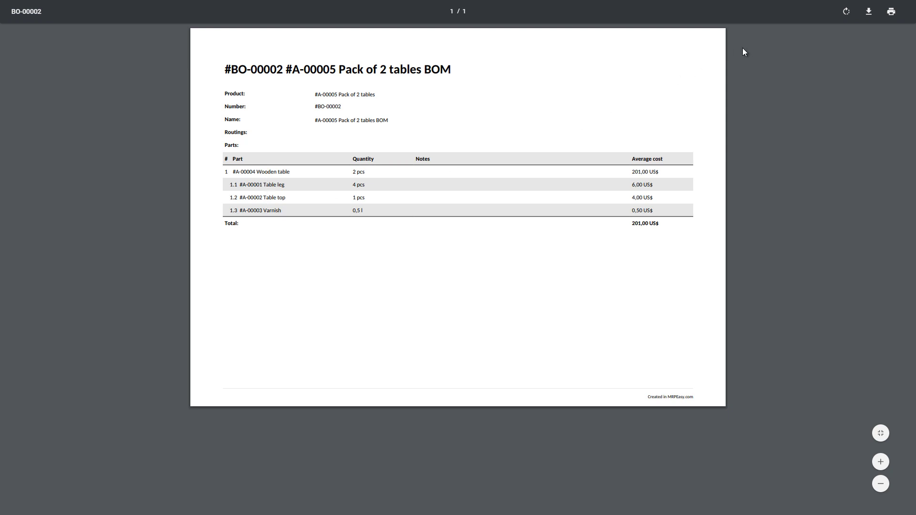
key(ctrl+w)
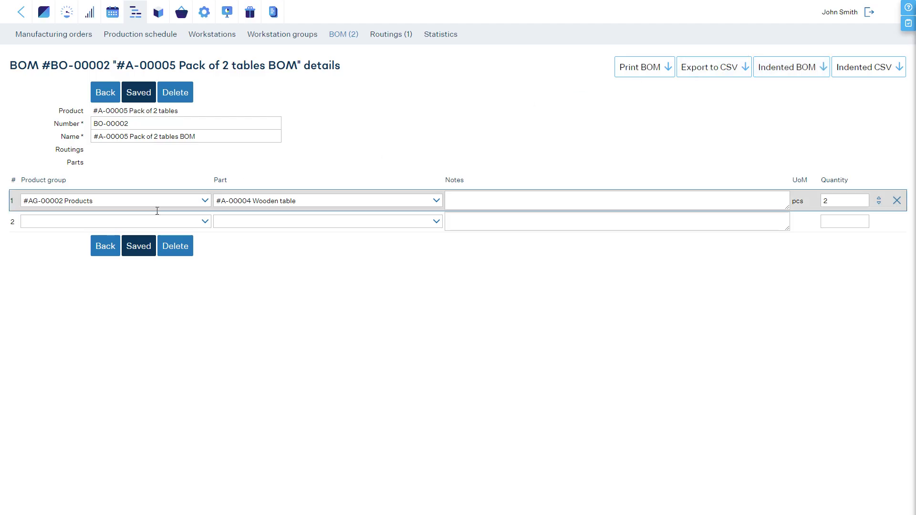
click(105, 247)
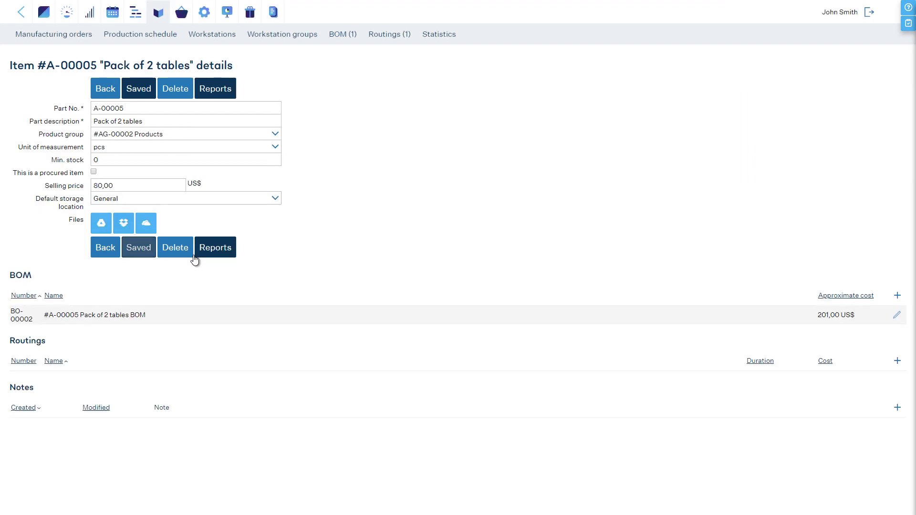
Save a routing with Packaging at Woodworks, 5 min cycle time, then go back to the items list.
click(897, 361)
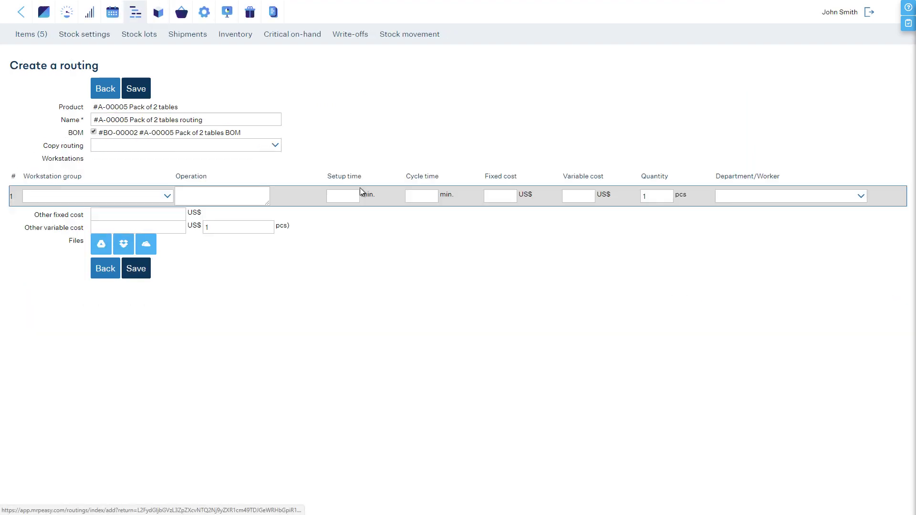
click(168, 196)
click(150, 228)
click(201, 198)
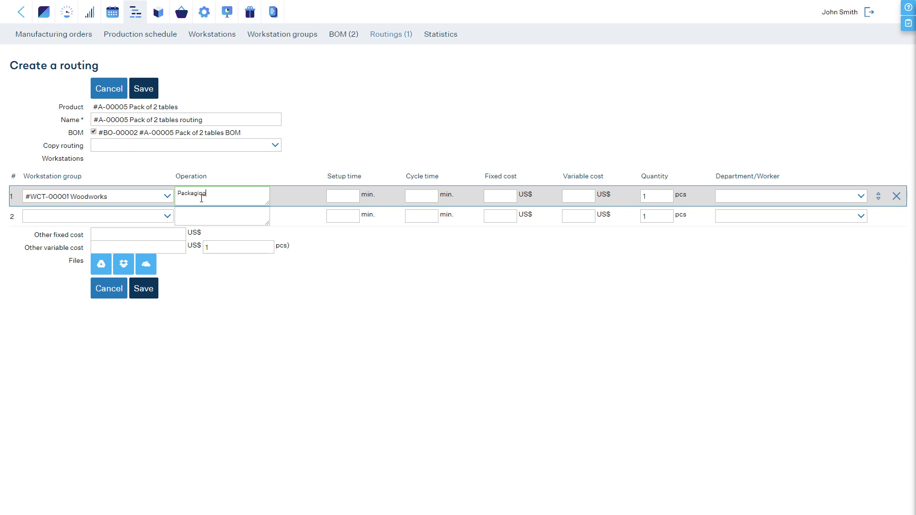
click(412, 192)
text(5)
click(144, 88)
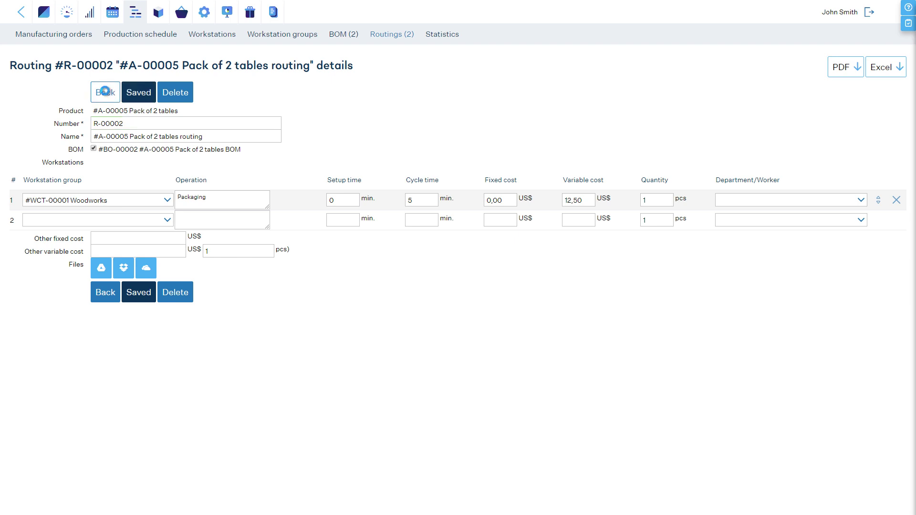
click(106, 91)
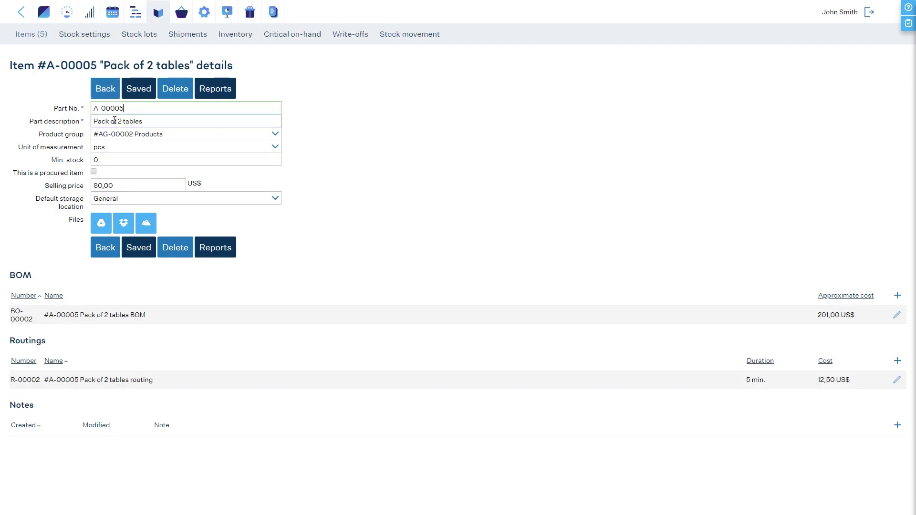
click(108, 83)
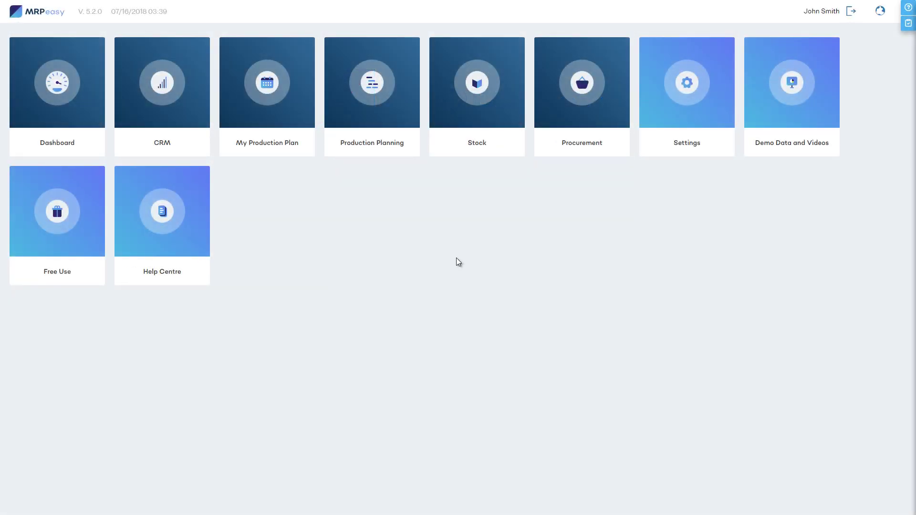
Open Stock's Import from CSV page with its help guide and download sample import-items.csv.
click(480, 108)
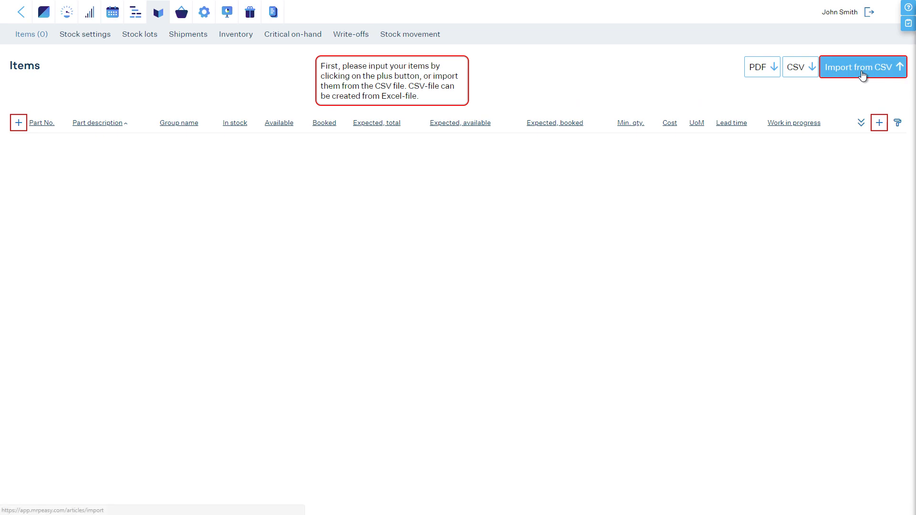
click(862, 74)
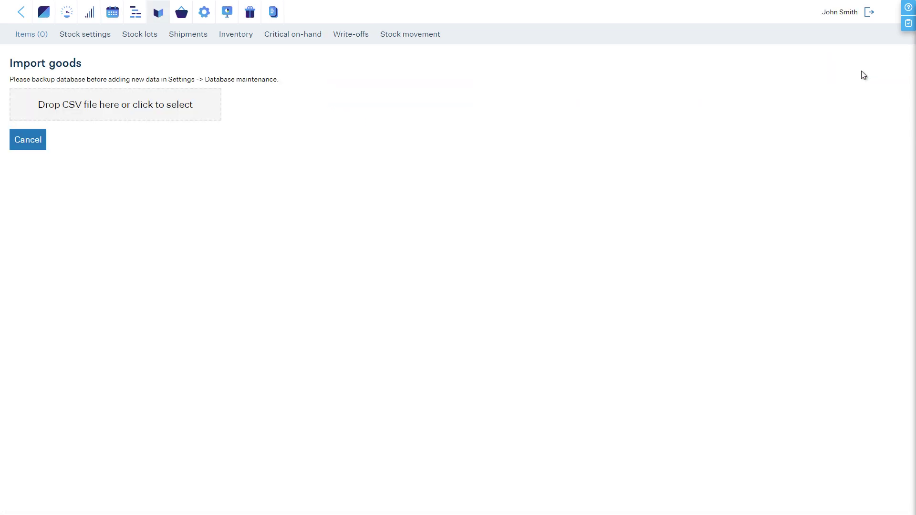
click(908, 7)
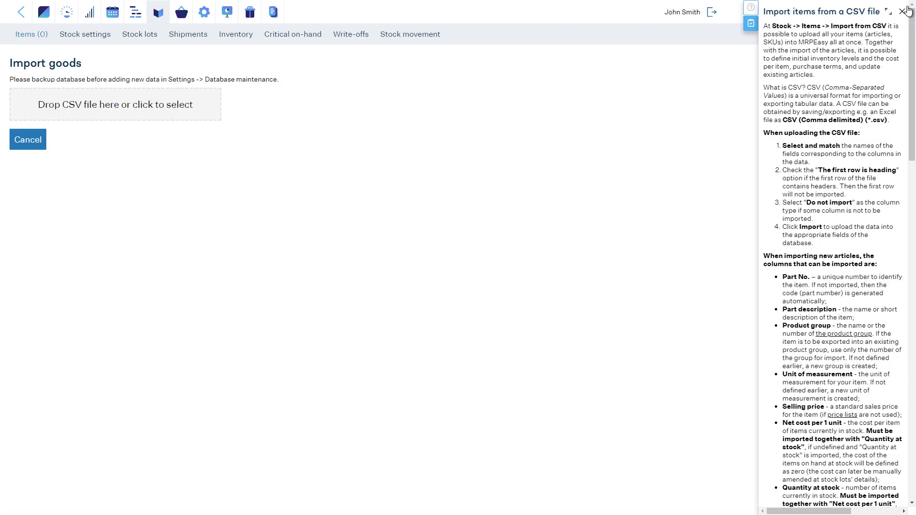
click(887, 11)
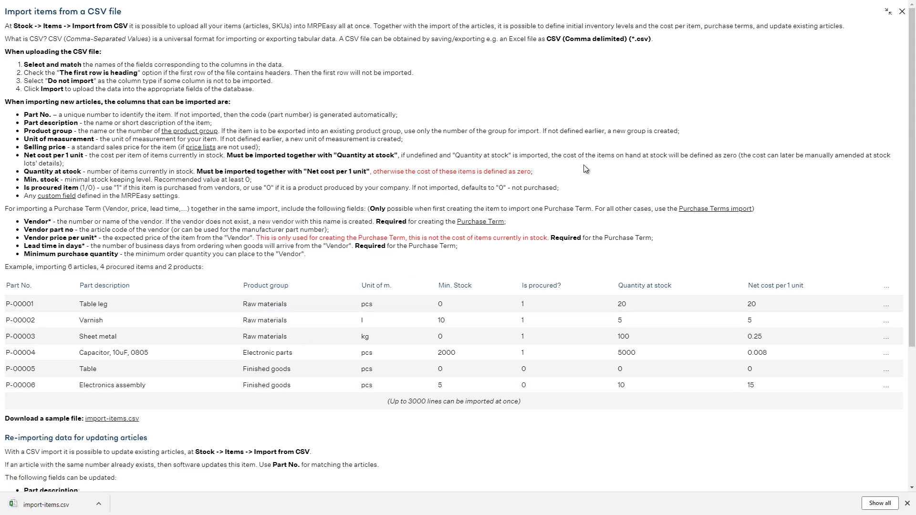
click(888, 11)
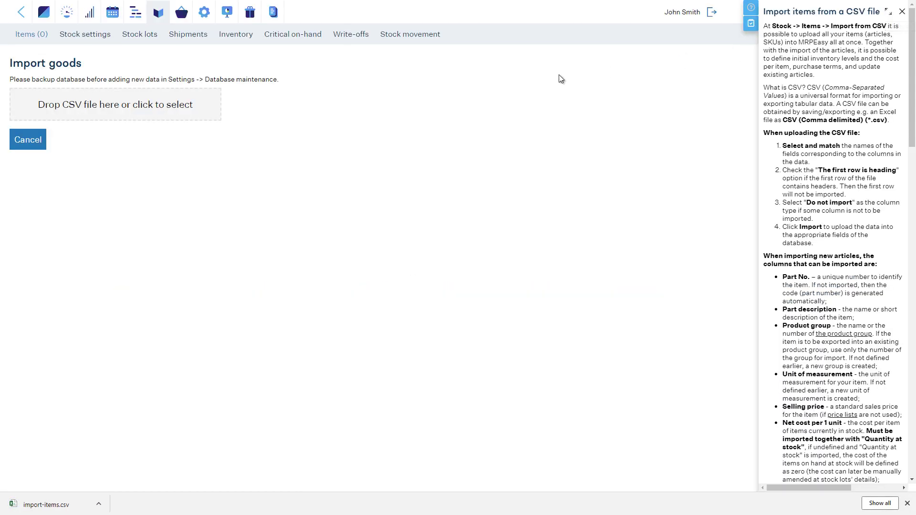
Load import-items.csv with headings and map Part No., Part description, Product group, Unit of measurement.
drag(33, 503, 136, 114)
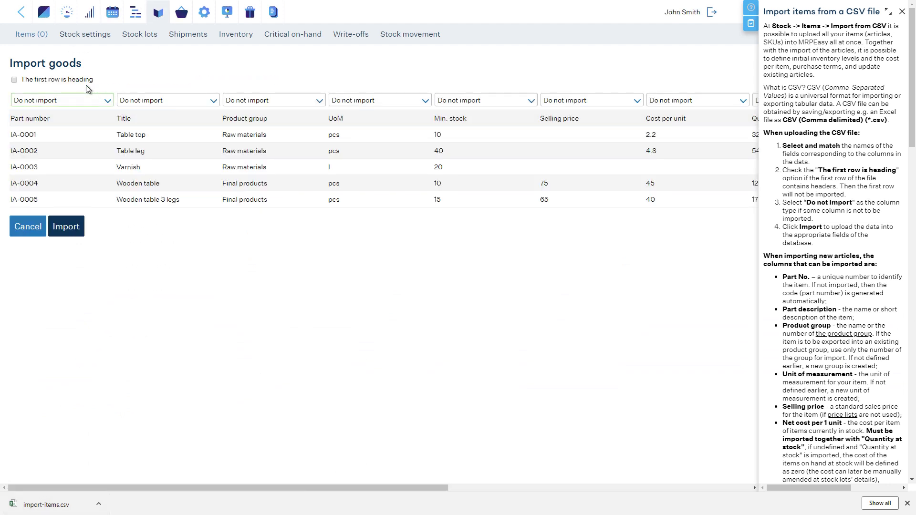
click(84, 99)
click(78, 119)
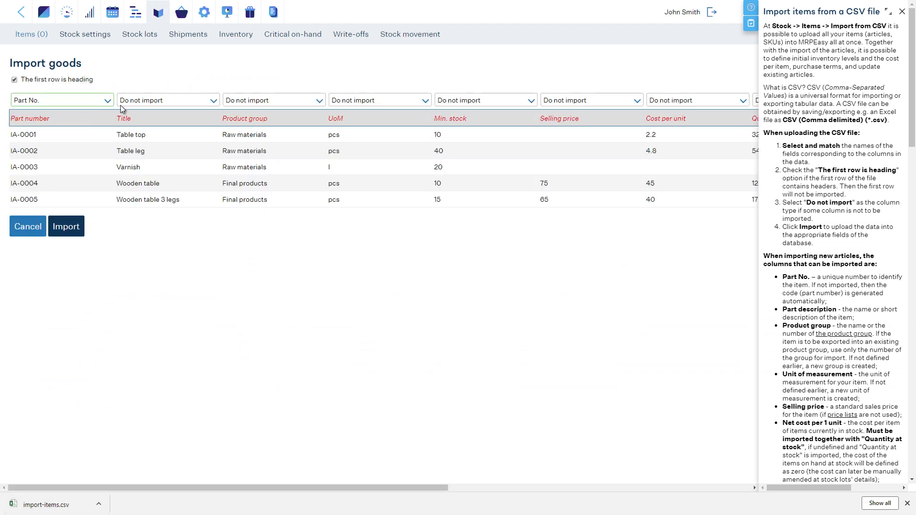
click(139, 102)
click(143, 129)
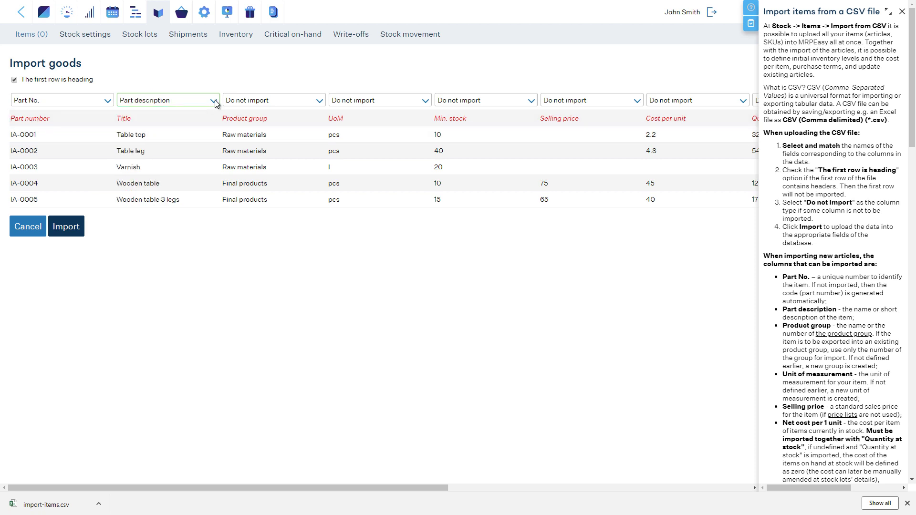
click(253, 101)
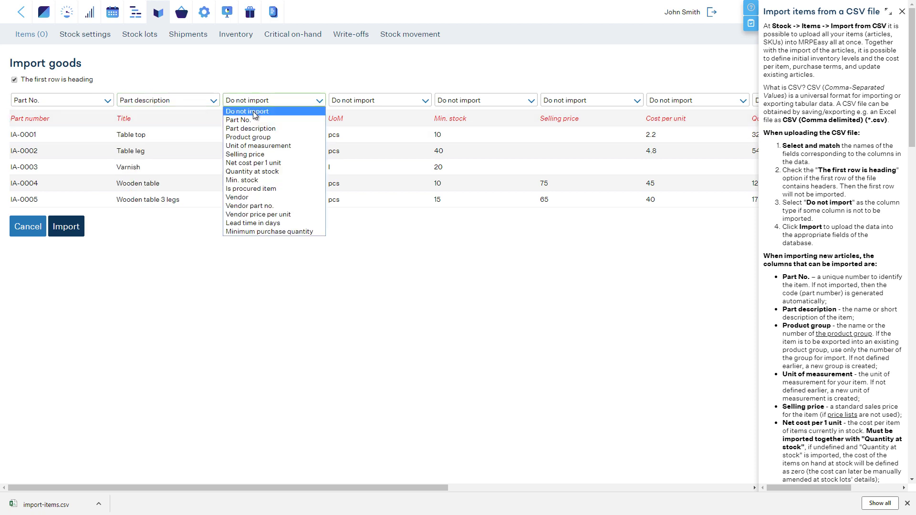
click(262, 136)
click(335, 105)
click(356, 144)
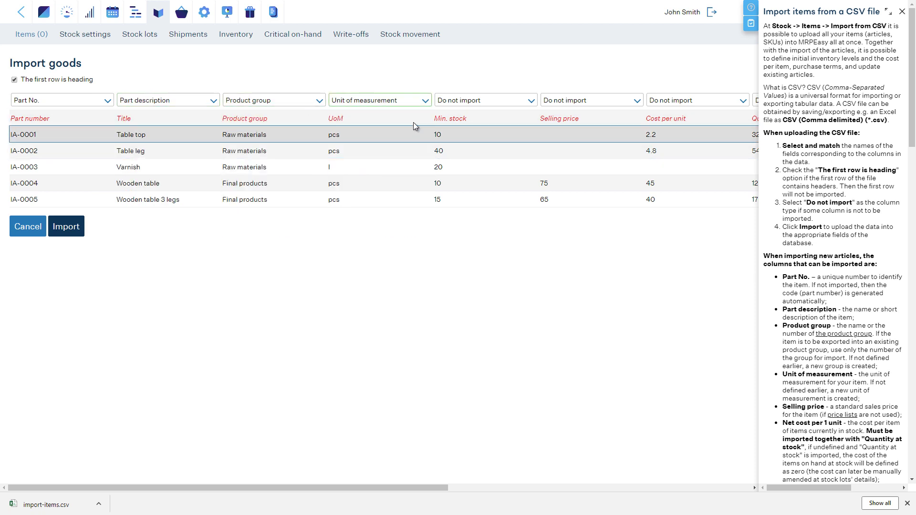
Map the next columns to Min. stock, Selling price and Net cost per 1 unit.
click(464, 101)
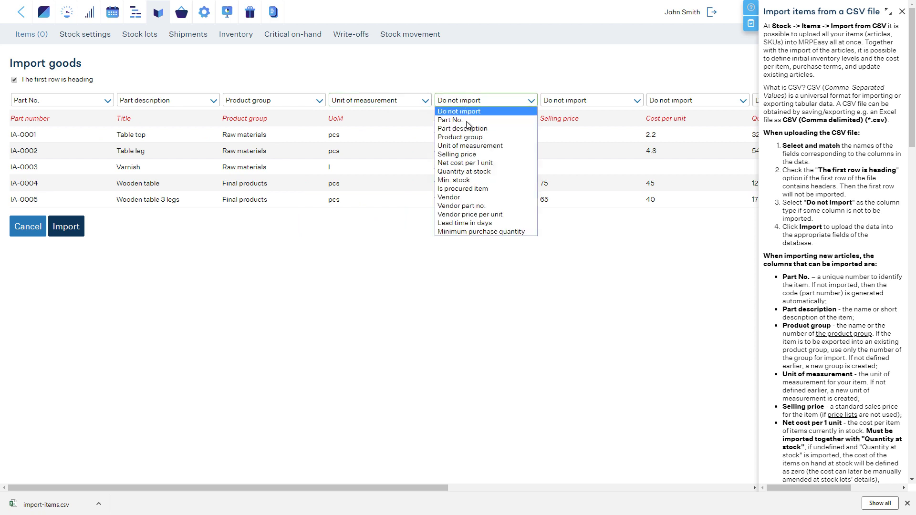
click(473, 179)
click(572, 103)
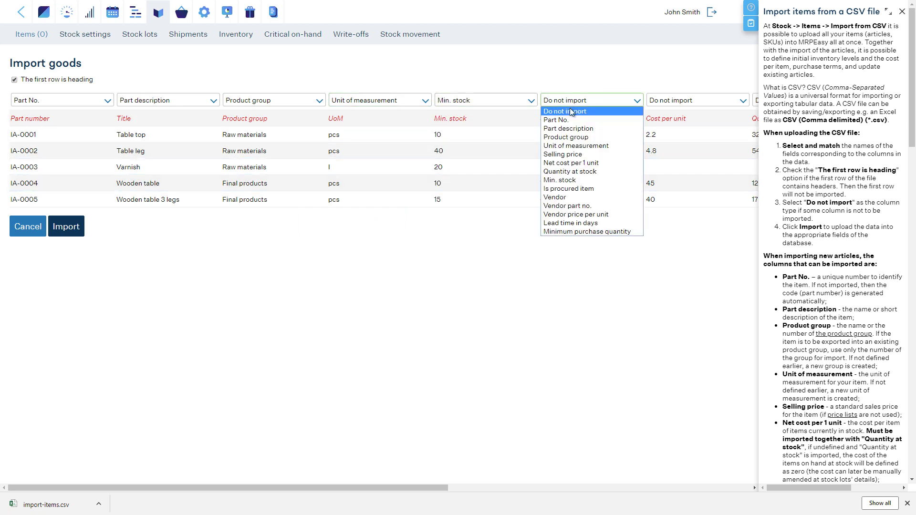
click(568, 154)
click(672, 103)
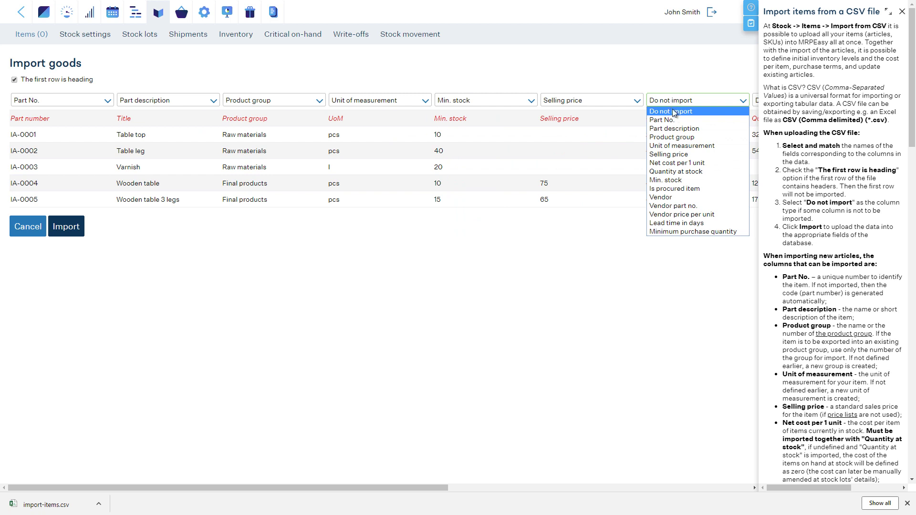
click(680, 163)
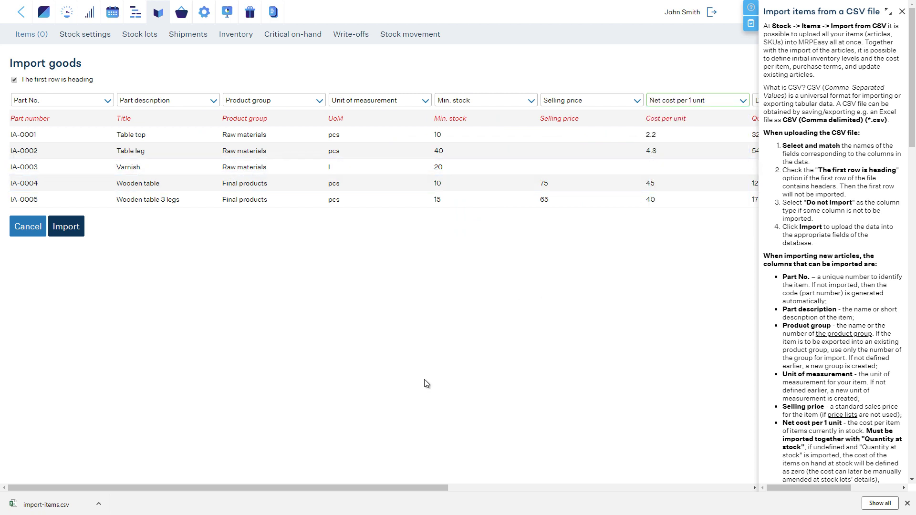
drag(359, 487, 670, 482)
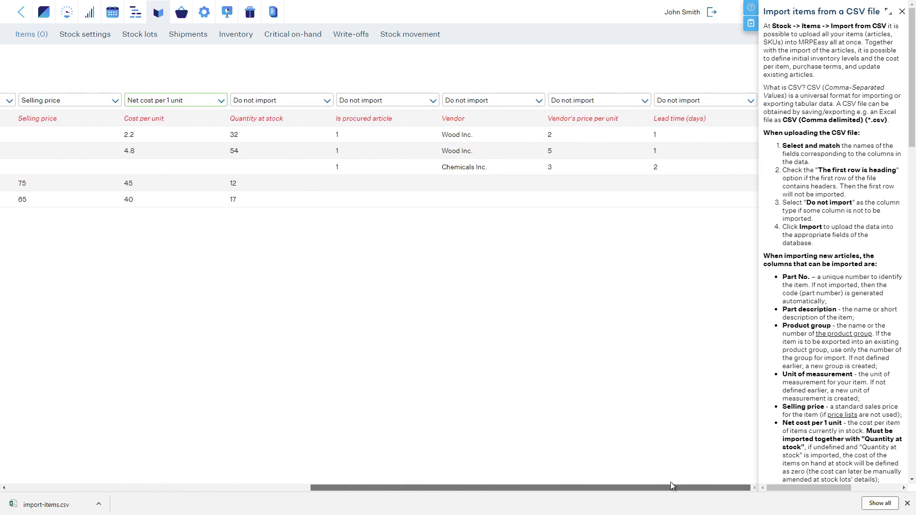
Map Quantity at stock, Is procured item, Vendor, Vendor price per unit, Lead time in days, then import.
click(300, 99)
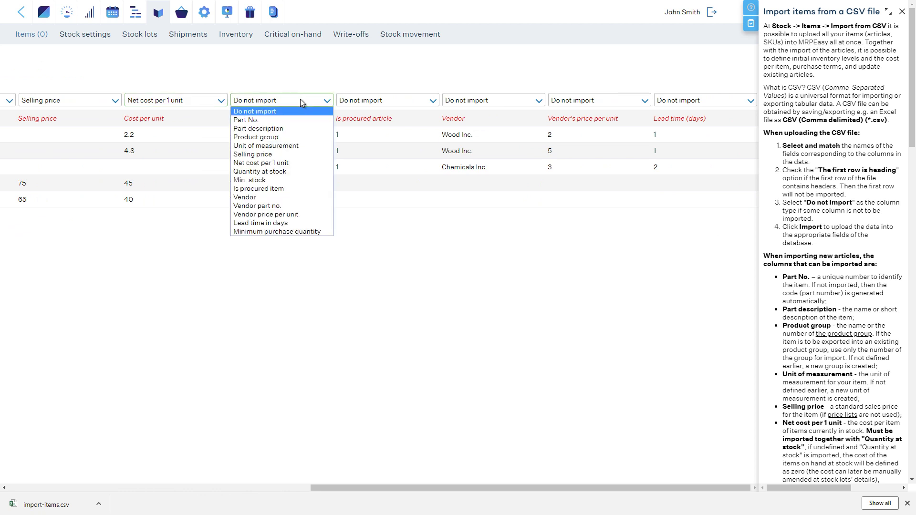
click(290, 171)
click(363, 101)
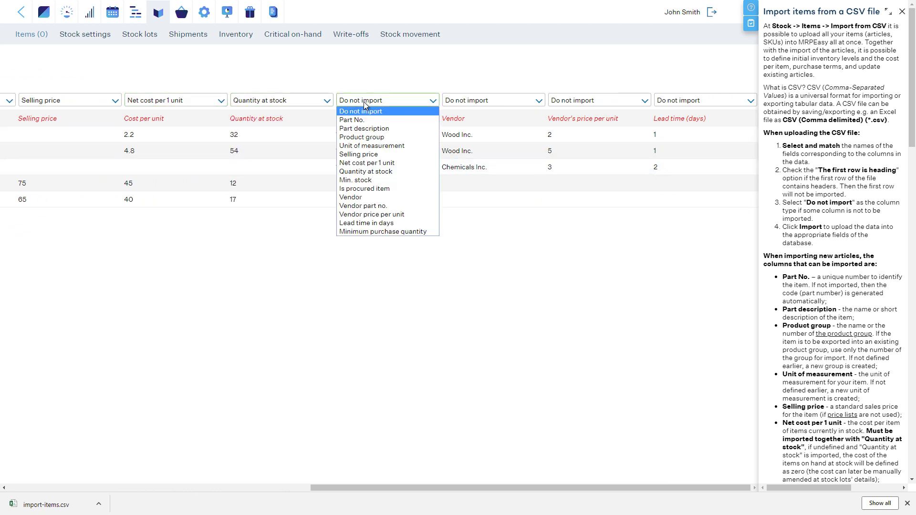
click(390, 190)
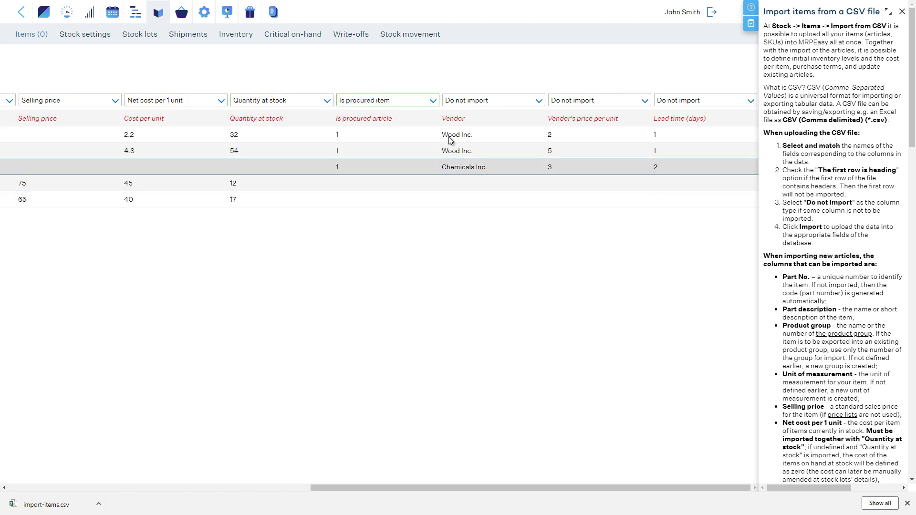
click(477, 100)
click(469, 198)
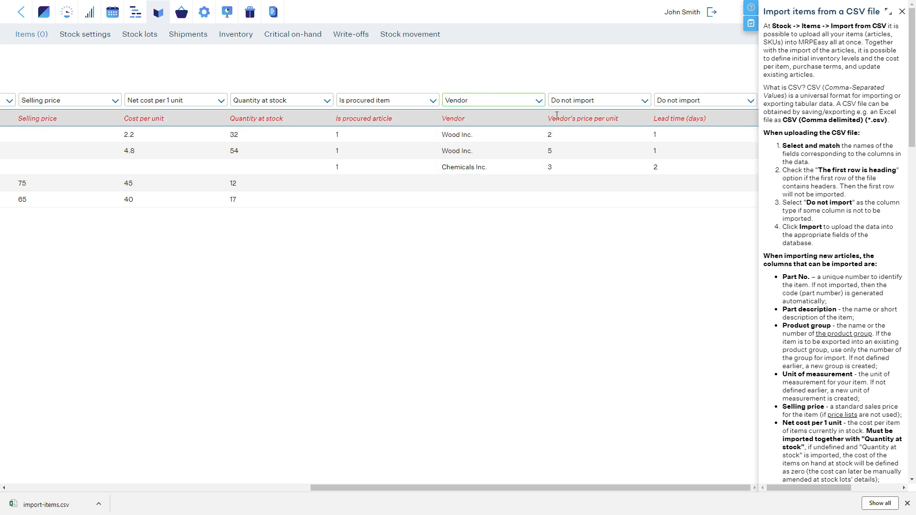
click(582, 100)
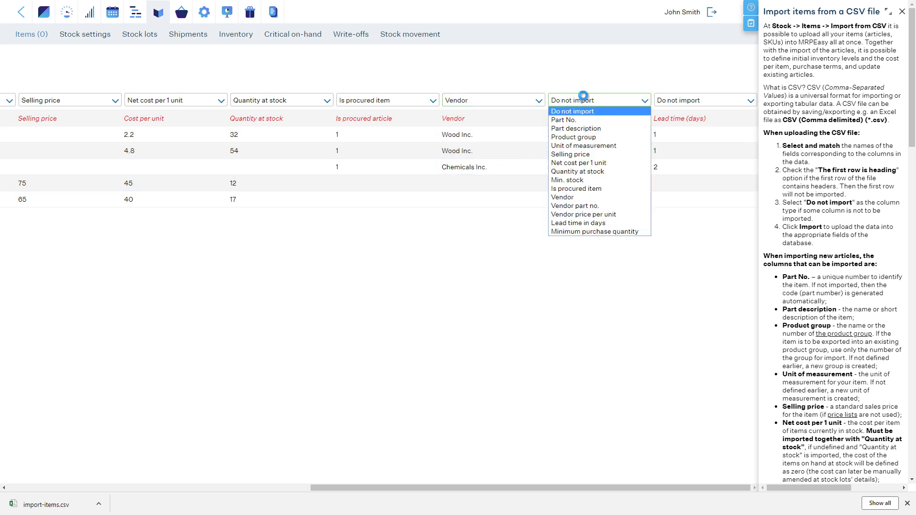
click(591, 214)
click(687, 101)
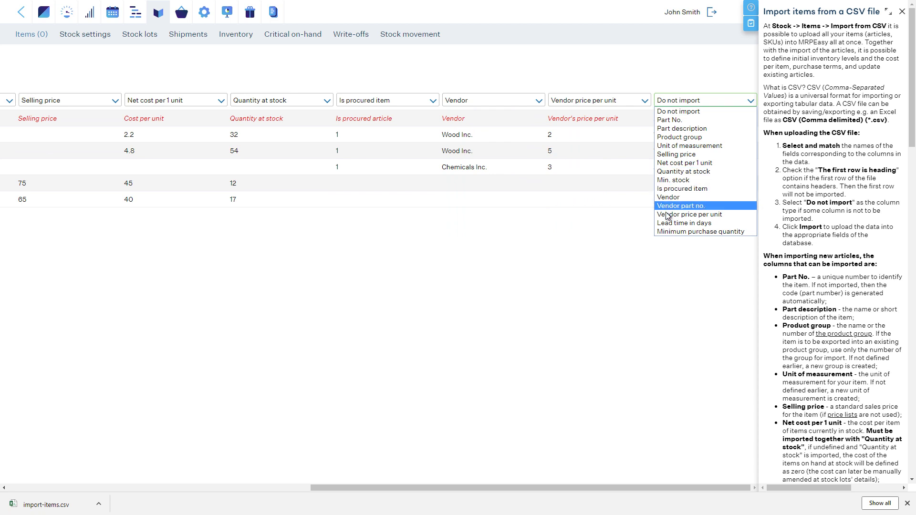
click(683, 223)
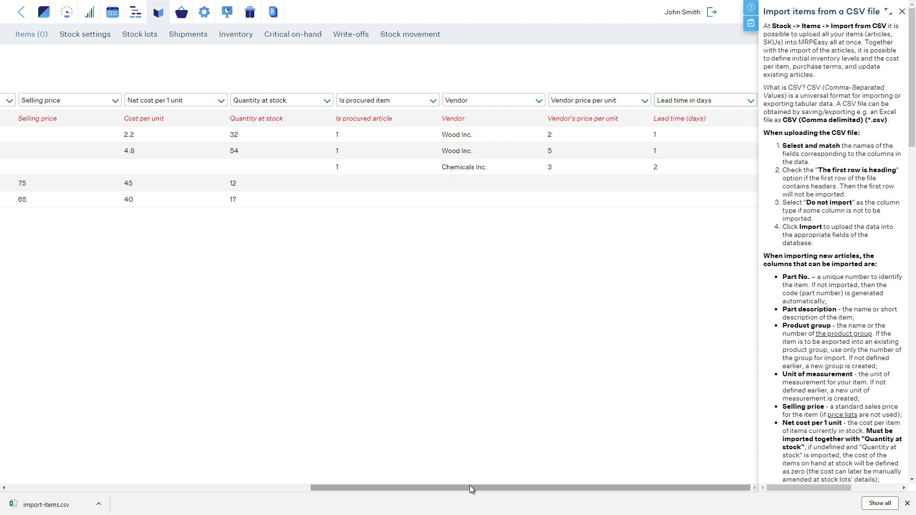
drag(469, 487, 154, 487)
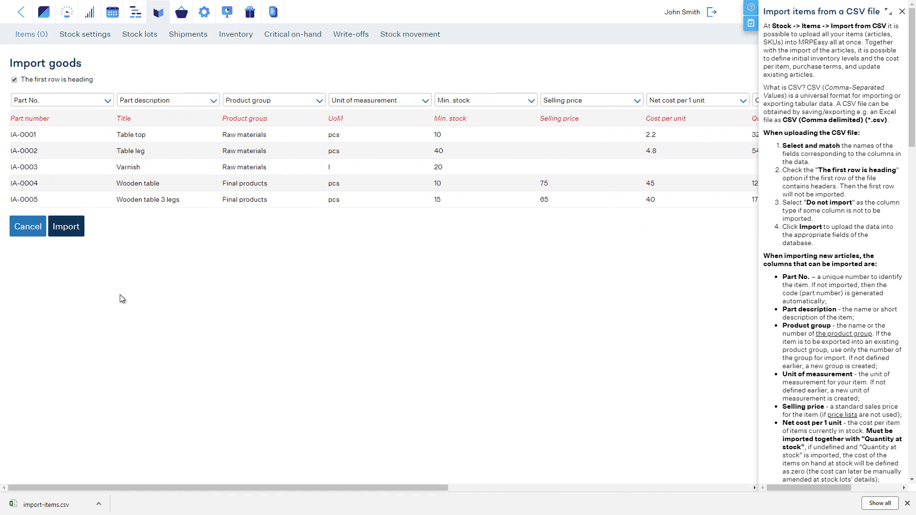
click(67, 227)
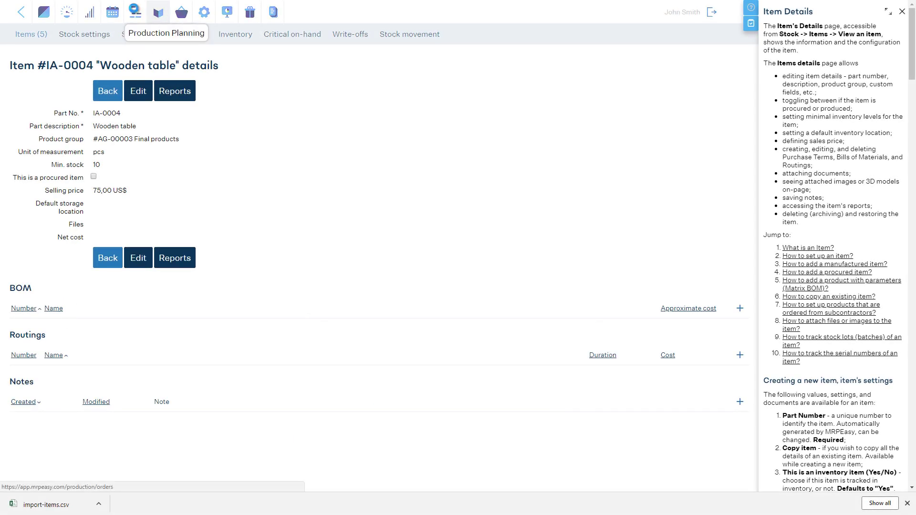
Open Production planning > BOM > Import from CSV and get sample import-boms.csv from its help.
click(135, 12)
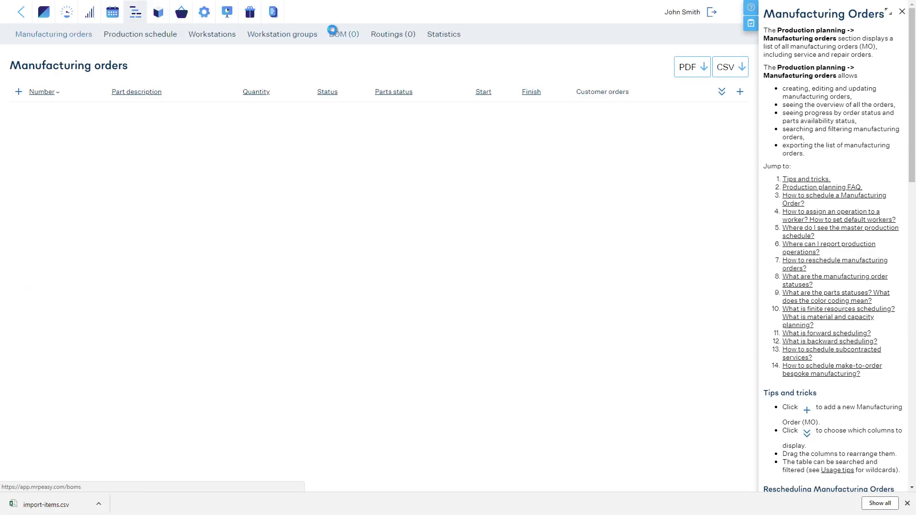
click(340, 32)
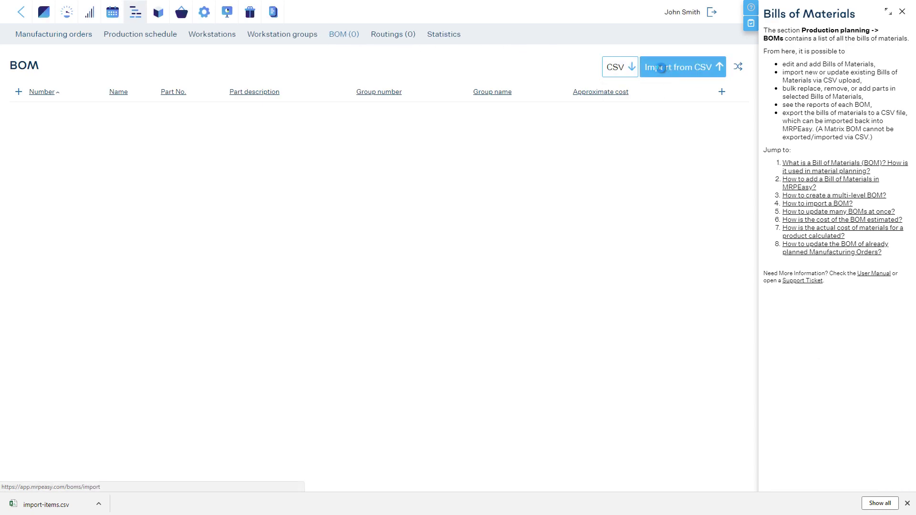
click(662, 69)
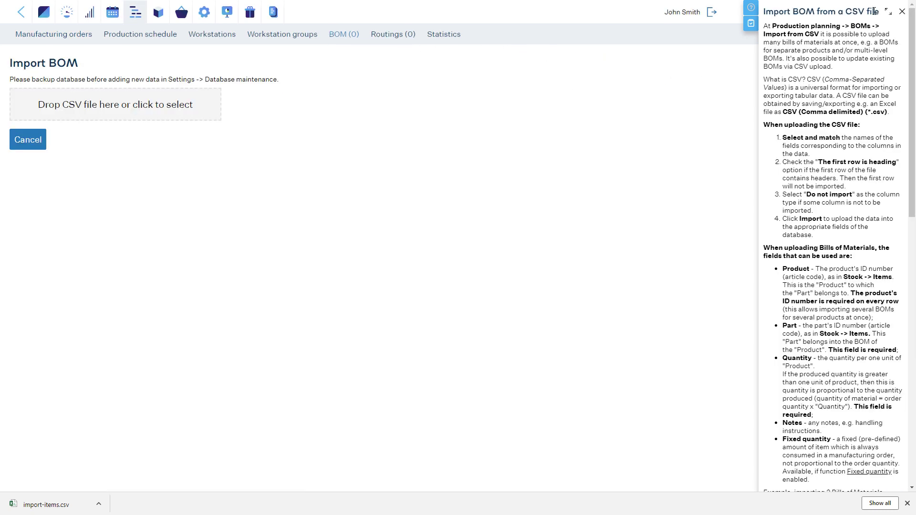
click(888, 11)
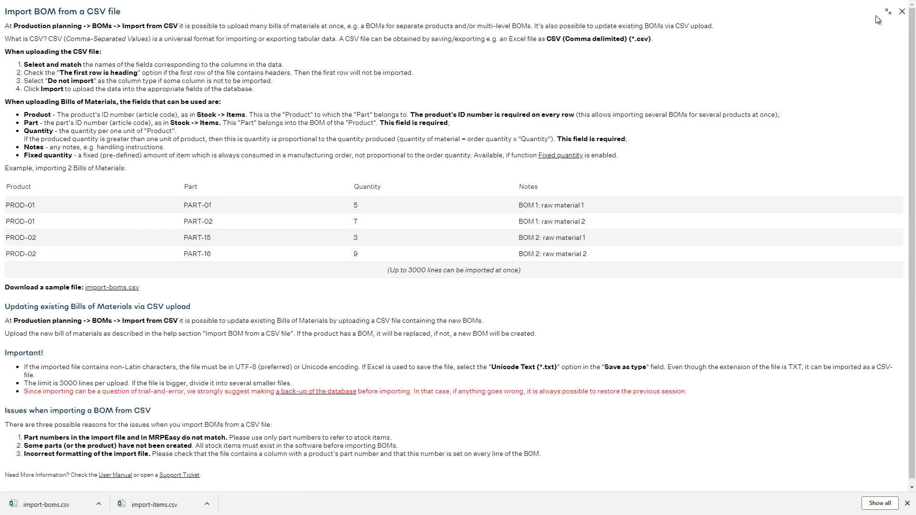
click(888, 11)
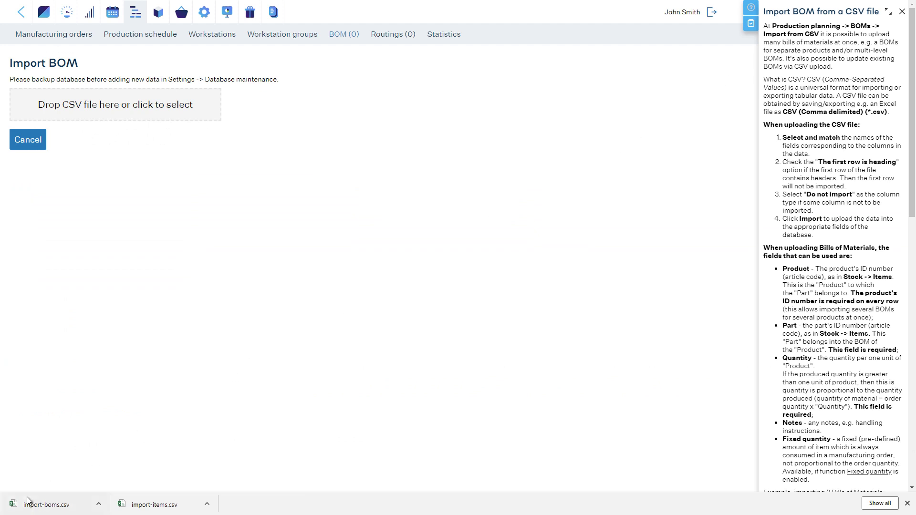
Load import-boms.csv, map its columns to Product, Part, Quantity and Notes, and import the two BOMs.
drag(27, 502, 139, 99)
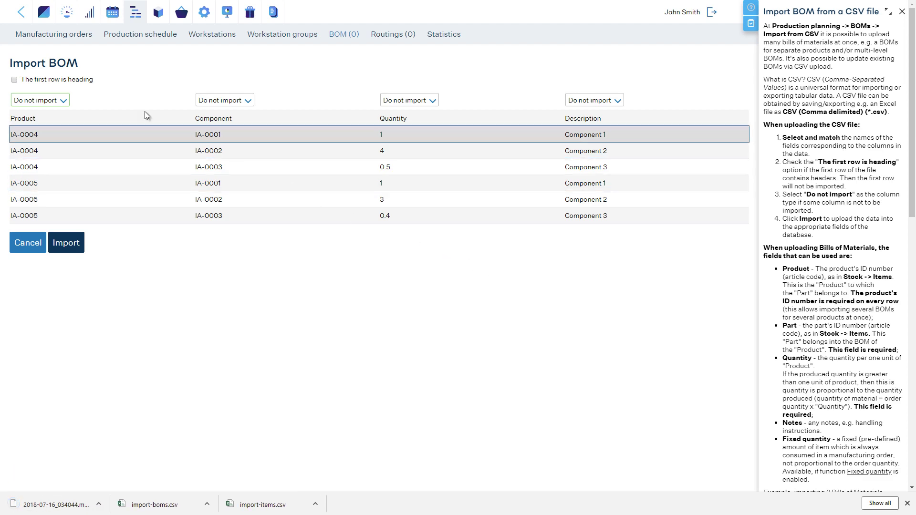
mouse_move(90, 84)
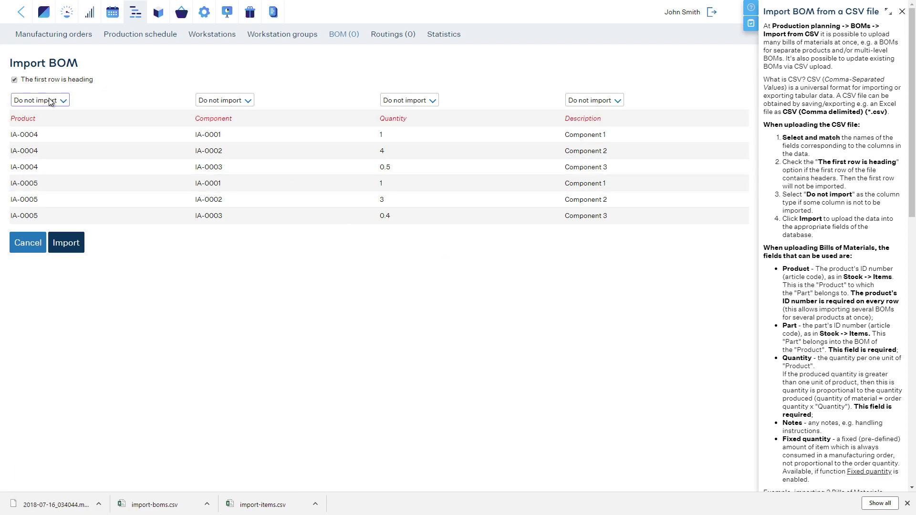
click(50, 99)
click(53, 113)
click(222, 101)
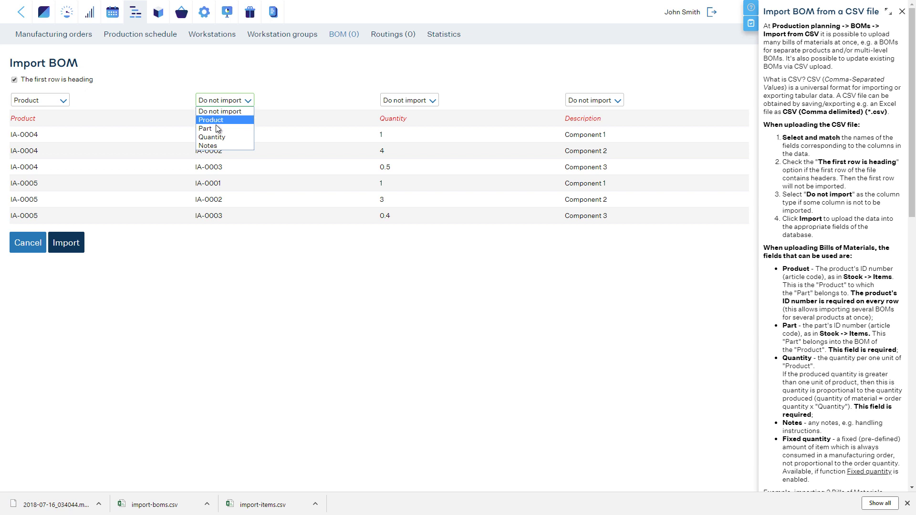
click(220, 128)
click(410, 101)
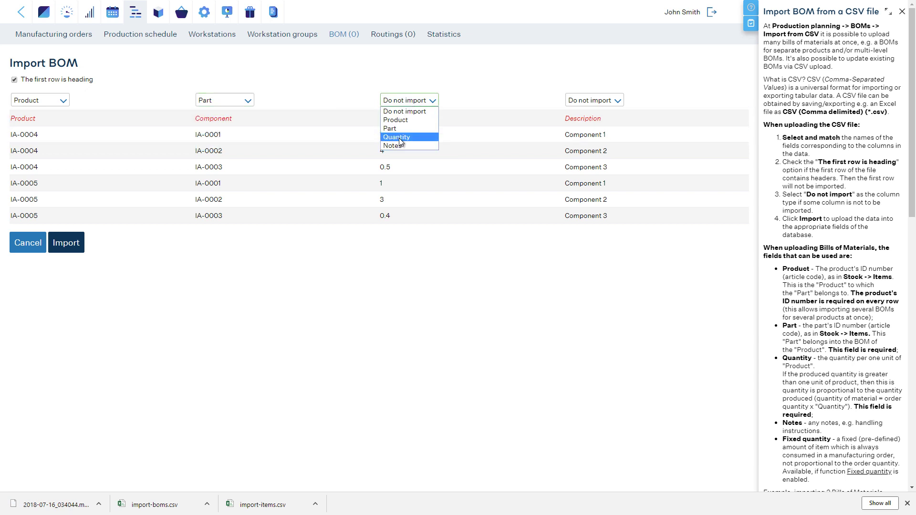
click(399, 137)
click(580, 101)
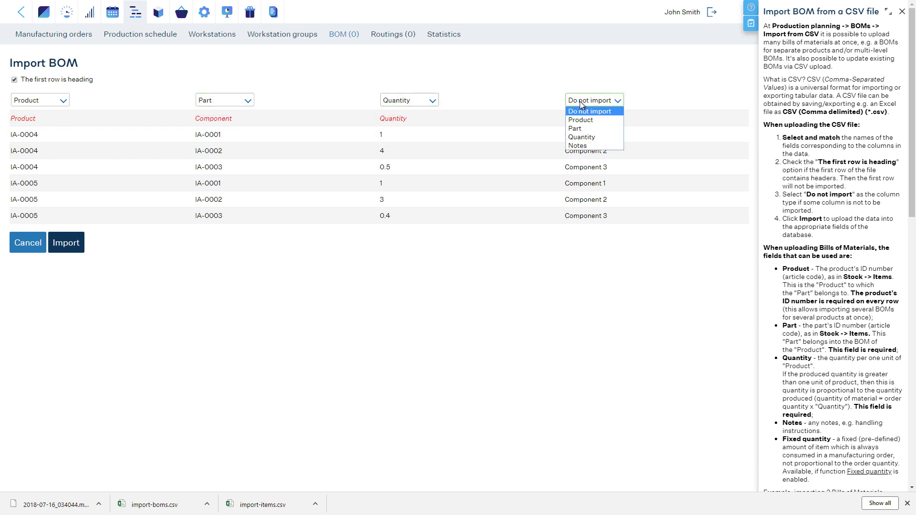
click(587, 146)
click(79, 244)
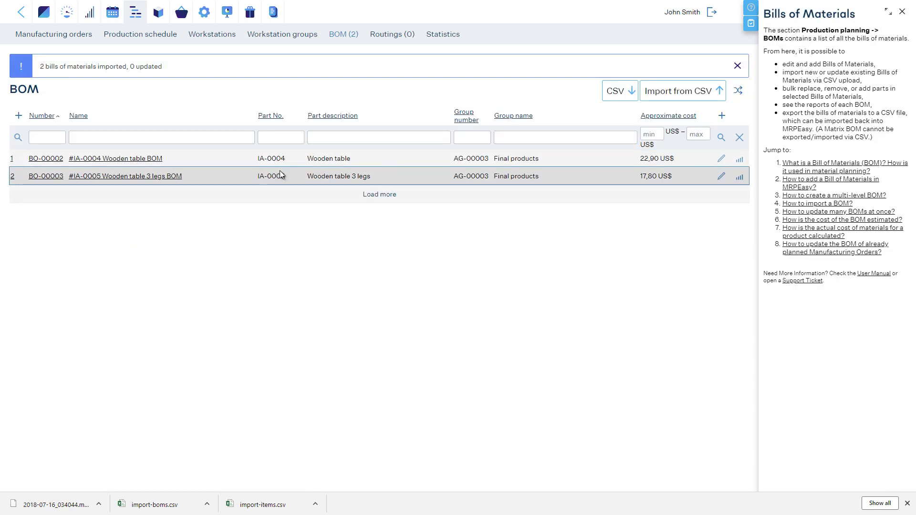
Go to Routings > Import from CSV and download the sample import-routings.csv from the help guide.
click(372, 35)
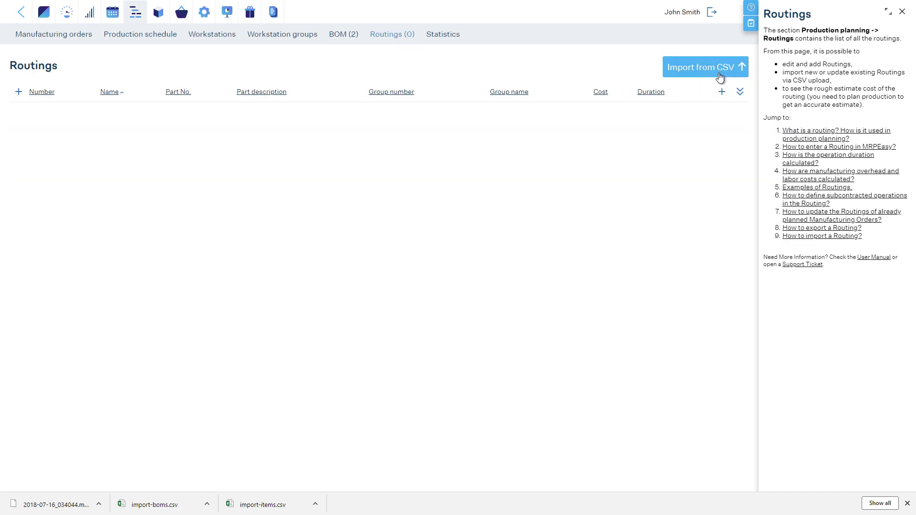
click(720, 77)
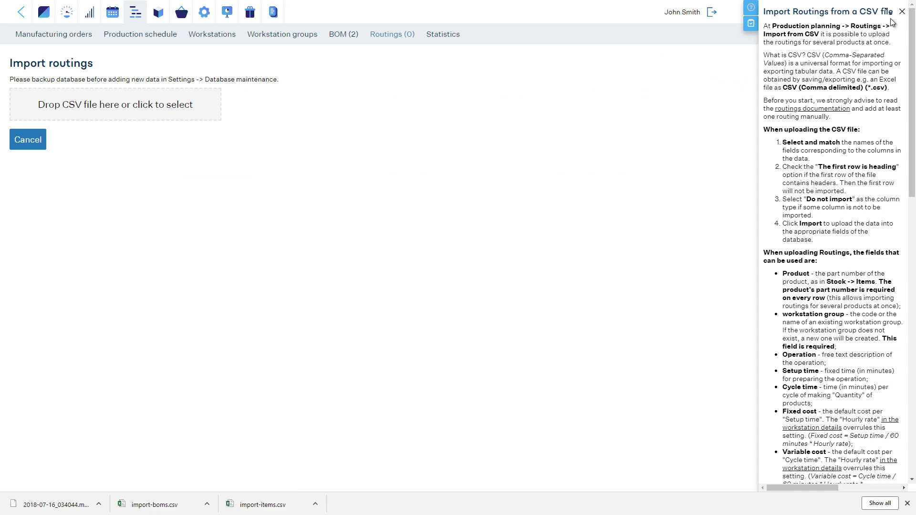
click(888, 14)
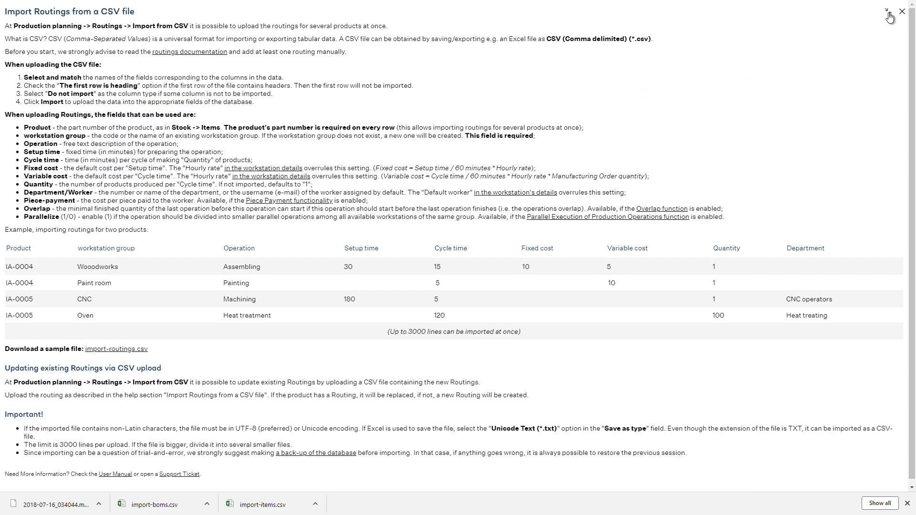
click(132, 349)
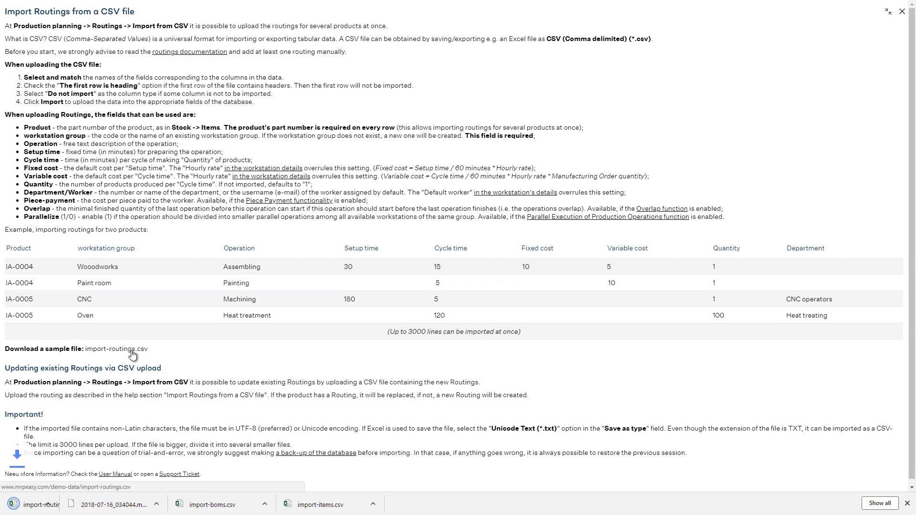
click(888, 10)
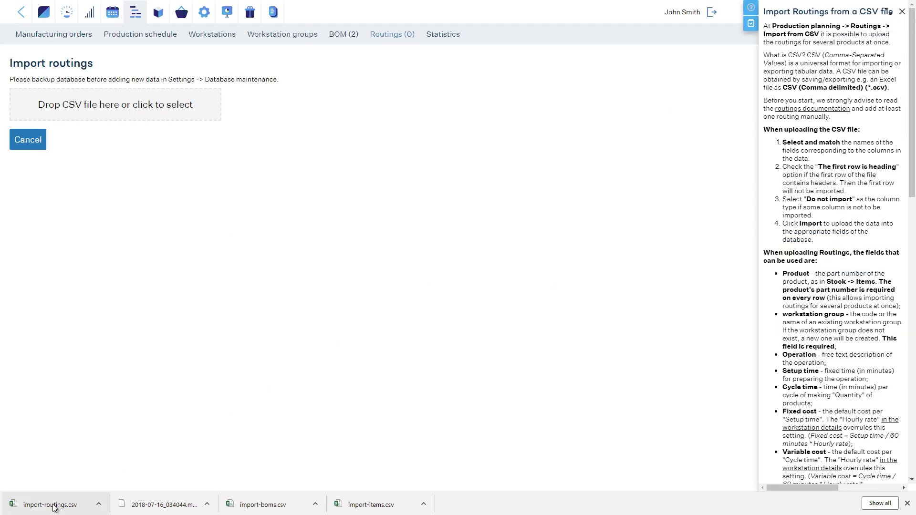
Load import-routings.csv with headings and map the first columns to Product, Workstation group and Operation.
drag(53, 507, 113, 105)
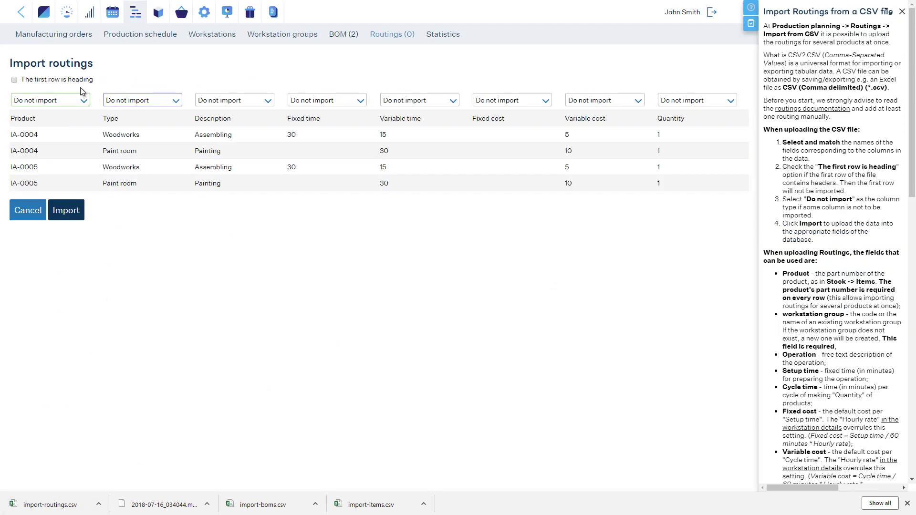
click(72, 79)
click(53, 101)
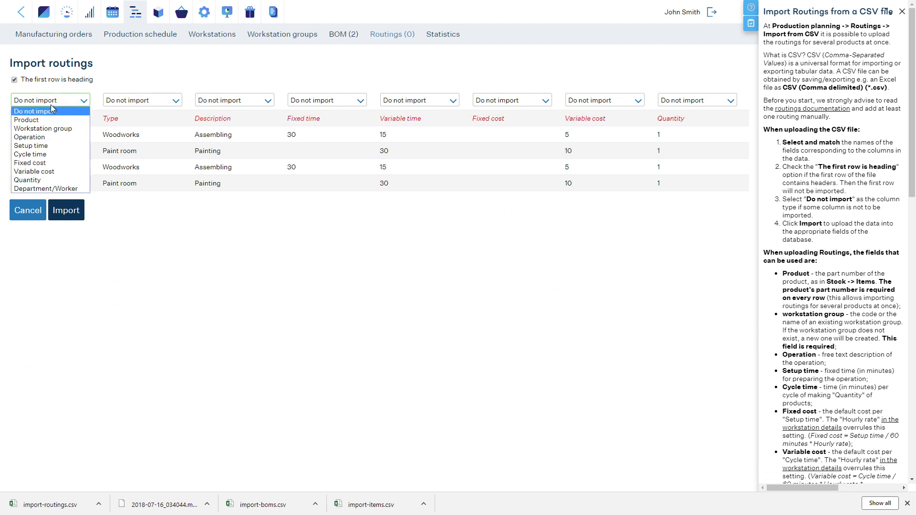
click(28, 119)
click(116, 100)
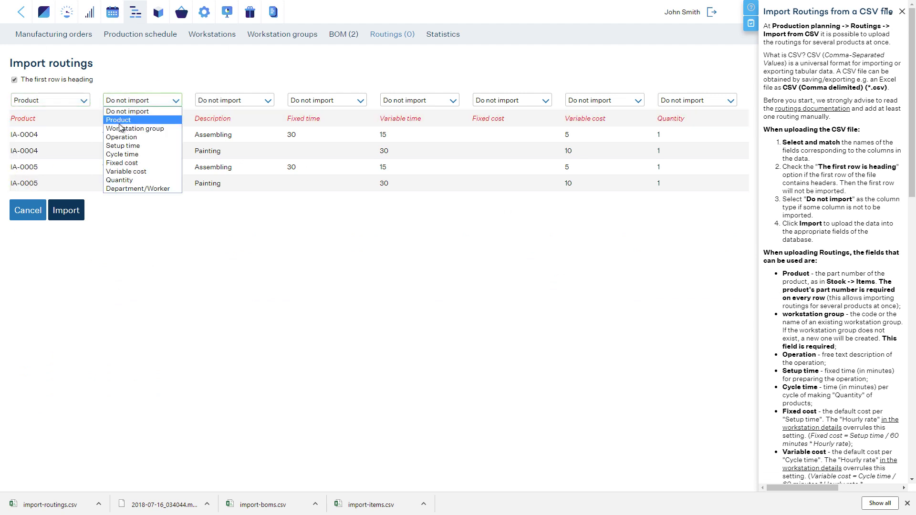
click(120, 128)
click(205, 100)
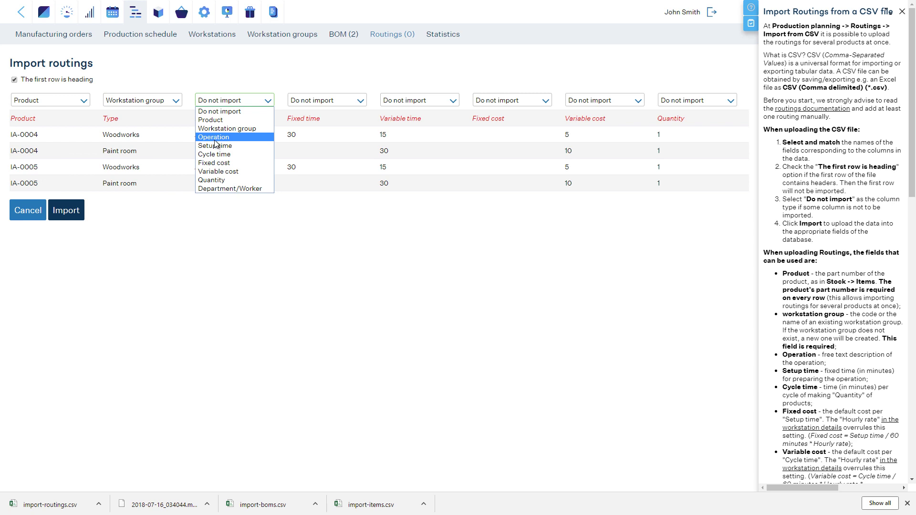
click(215, 138)
Map the remaining columns to Setup time, Cycle time, Fixed cost, Variable cost and Quantity, then import.
click(324, 101)
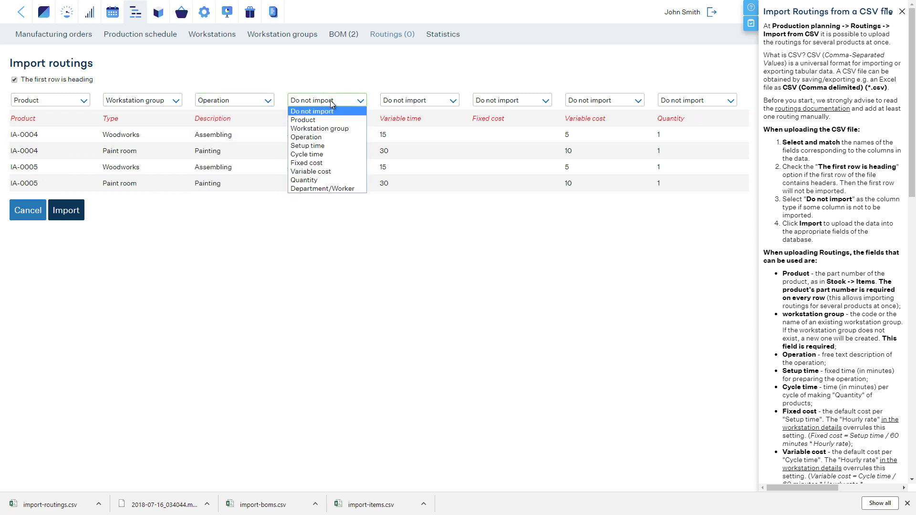
click(313, 146)
click(415, 101)
click(410, 154)
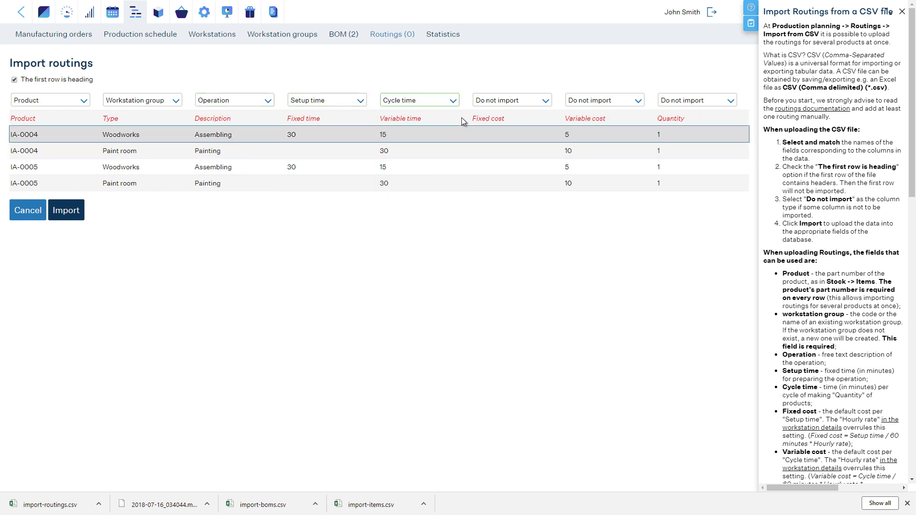
click(511, 100)
click(501, 164)
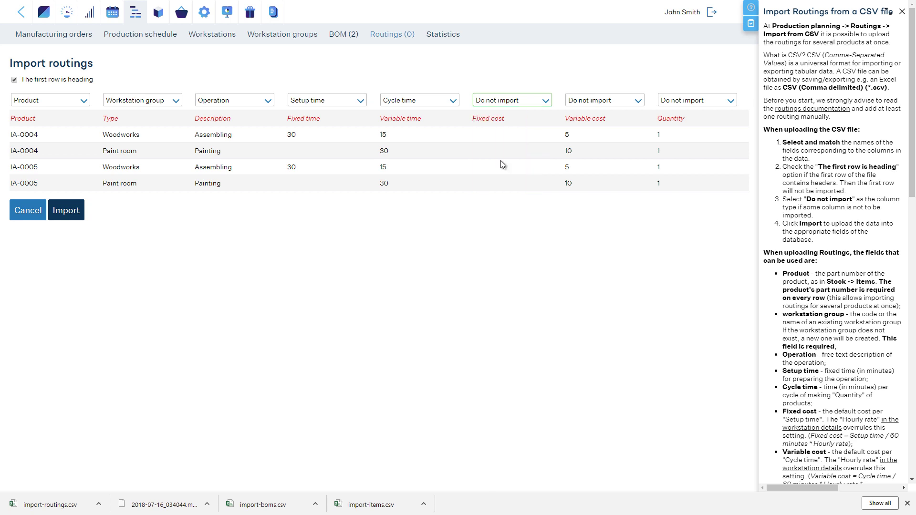
click(584, 101)
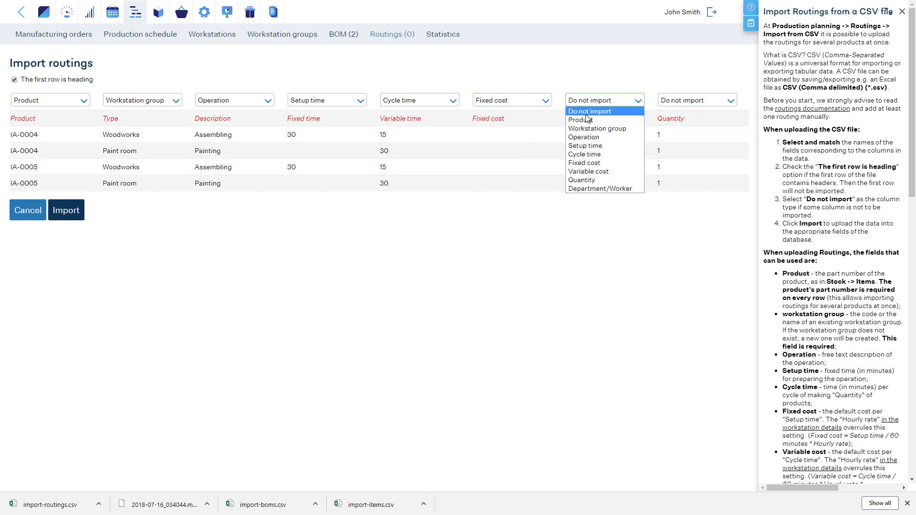
click(586, 171)
click(661, 101)
click(664, 180)
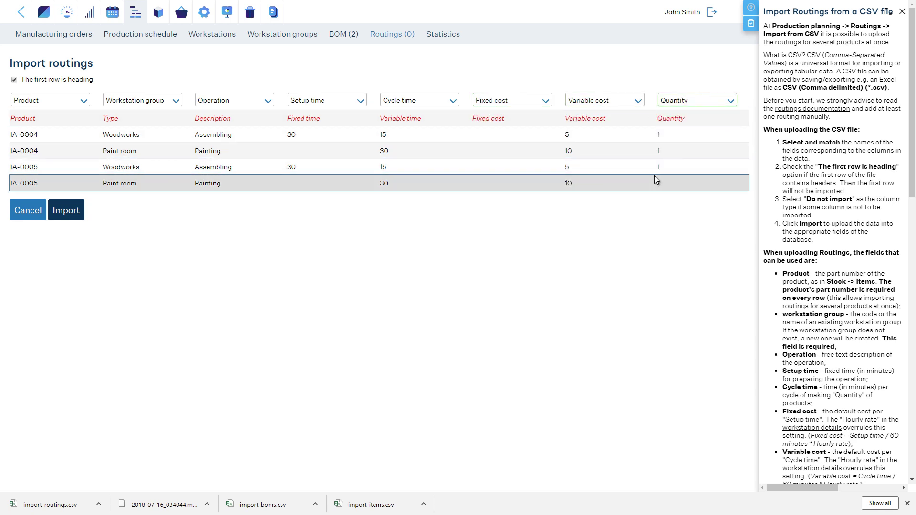
click(73, 210)
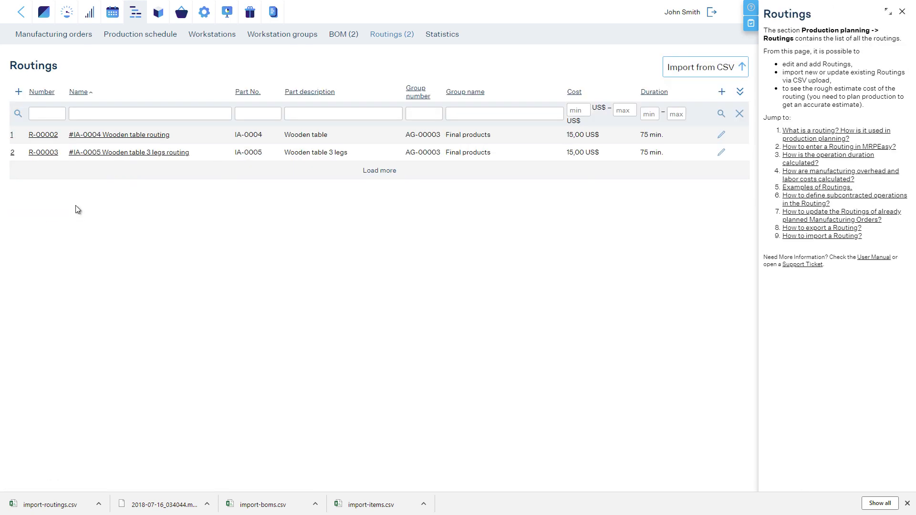
Open item IA-0004 Wooden table from the Stock items list to see BOM BO-00002 and routing R-00002.
click(158, 12)
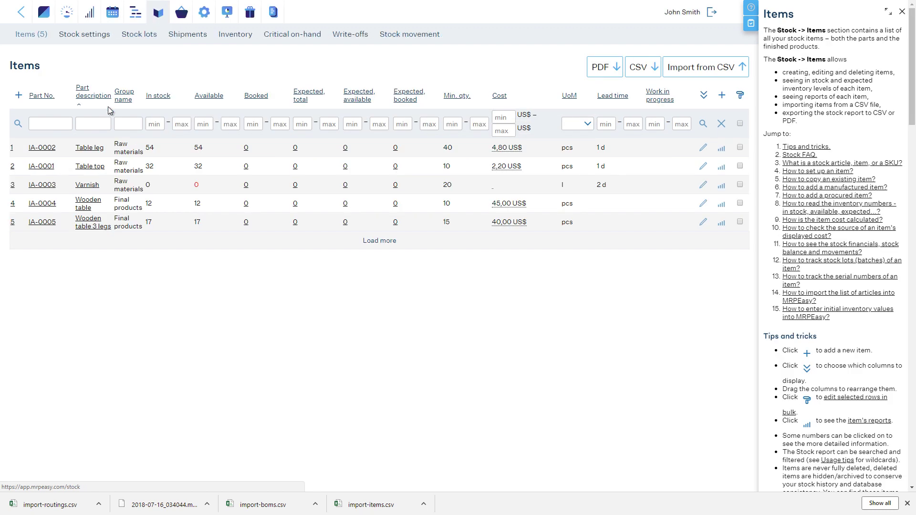
click(86, 203)
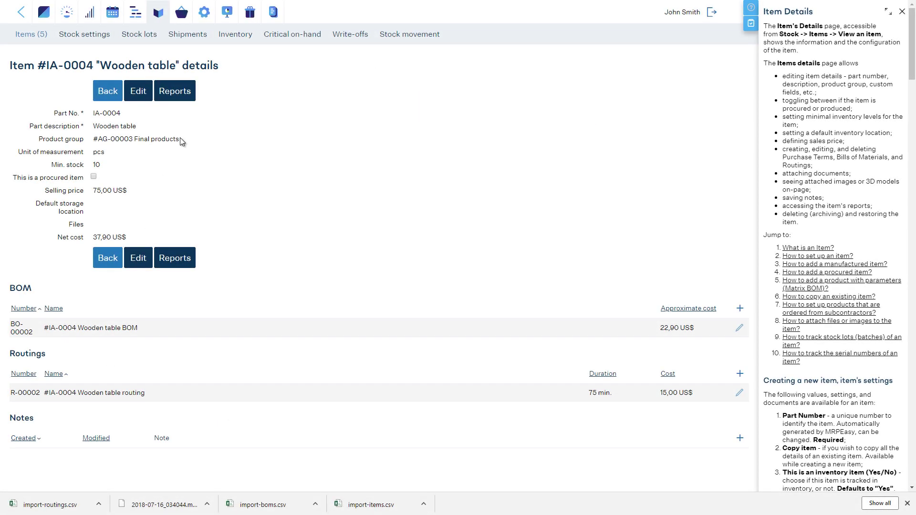
In Settings, set Matrix BOM and Serial numbers to Yes under Professional functions and save.
click(204, 18)
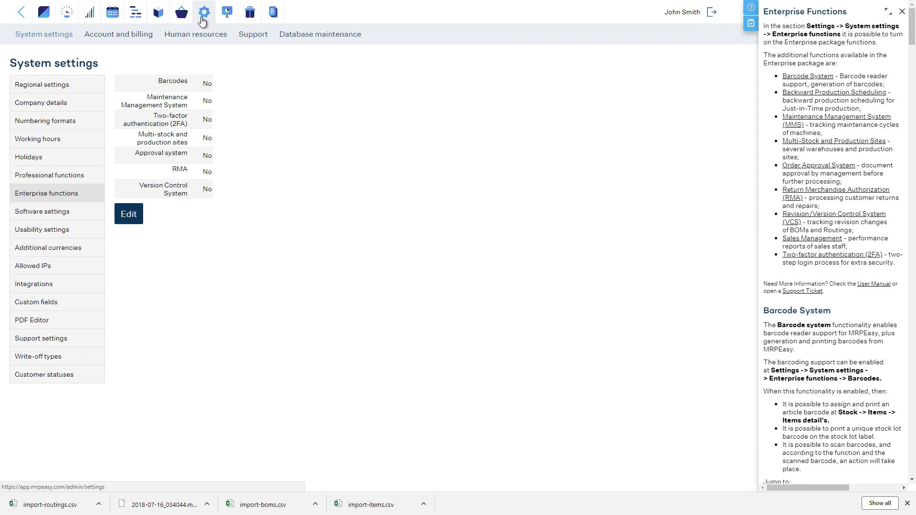
click(66, 177)
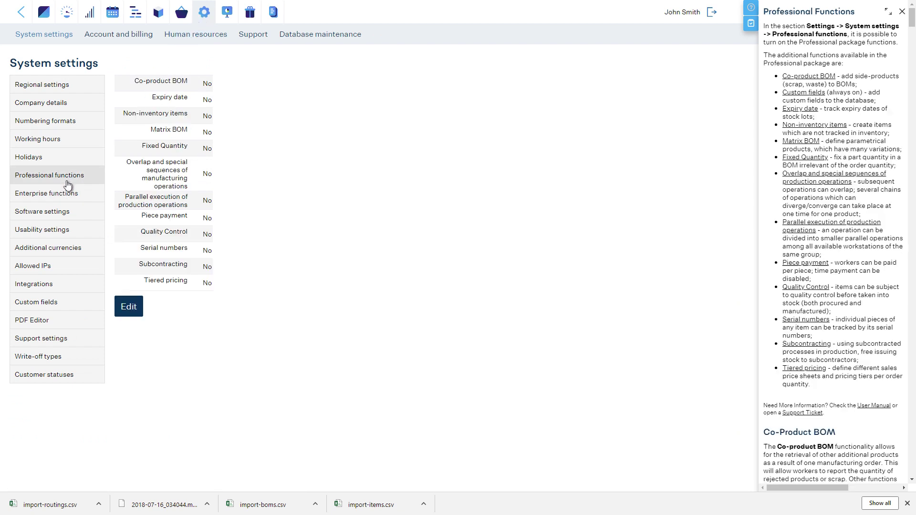
click(127, 308)
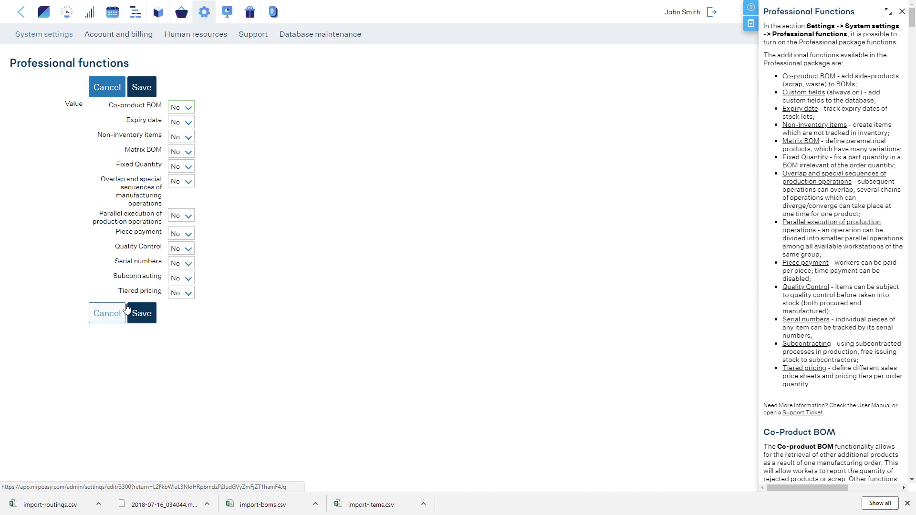
click(186, 167)
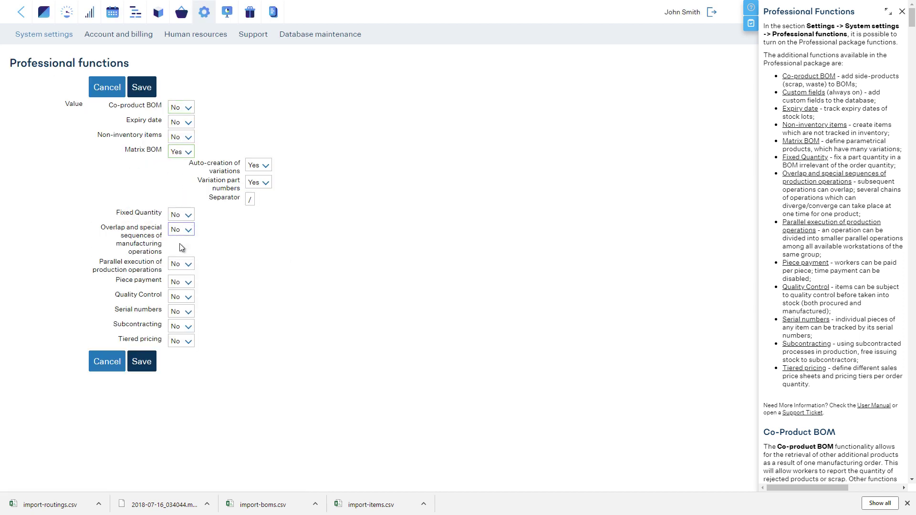
click(180, 312)
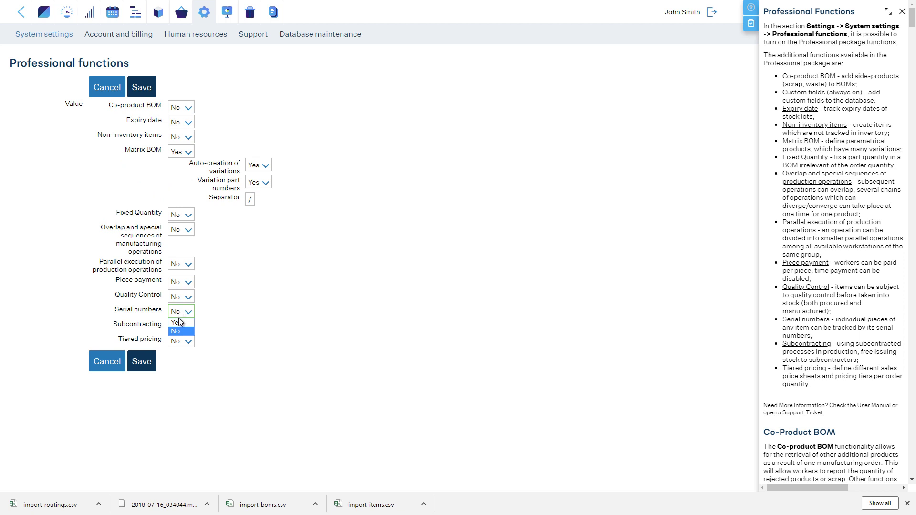
click(177, 328)
click(151, 364)
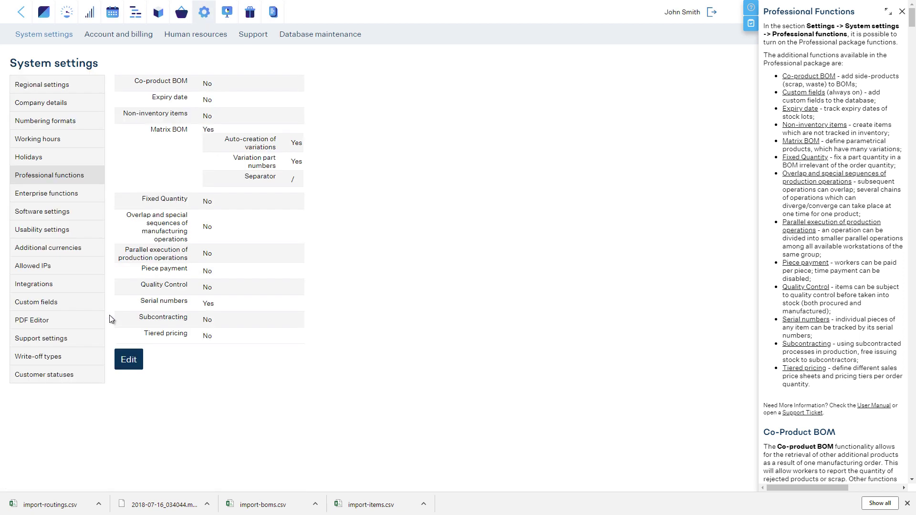
Edit Enterprise functions, set Multi-stock and production sites to Yes, and save.
click(98, 197)
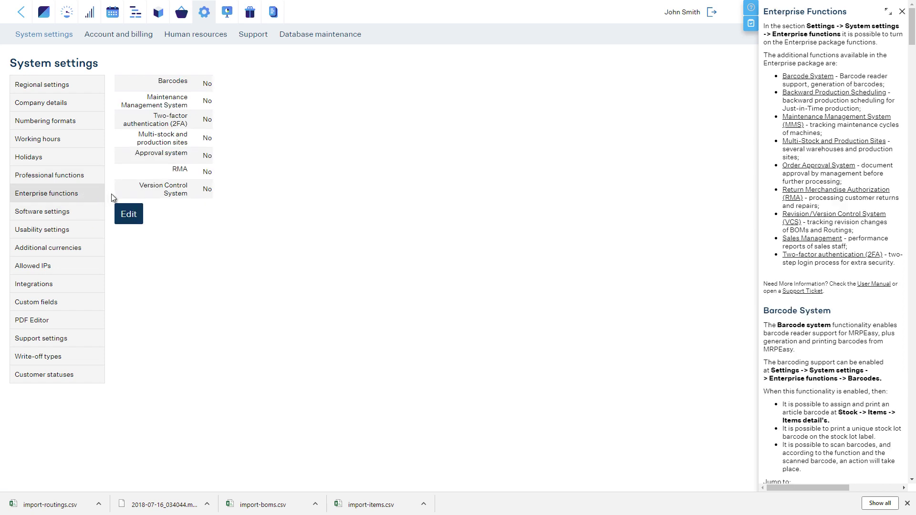
click(125, 213)
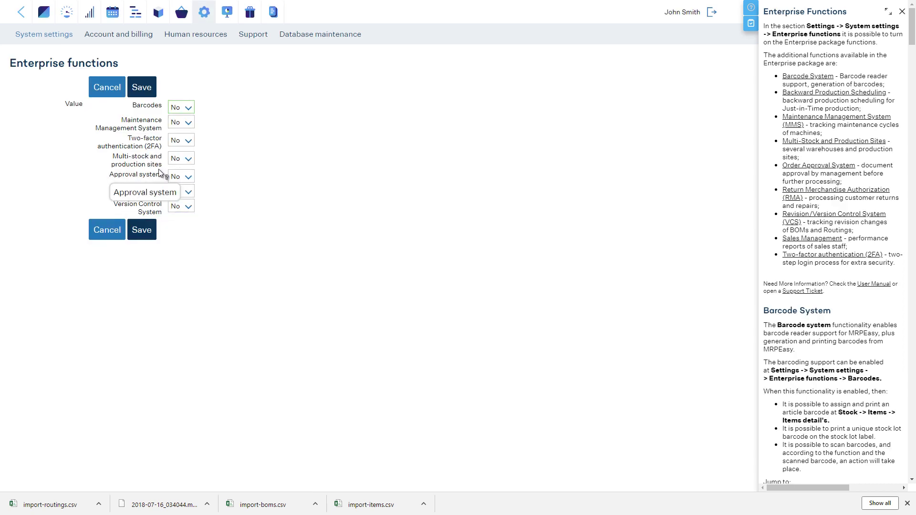
click(183, 160)
click(178, 176)
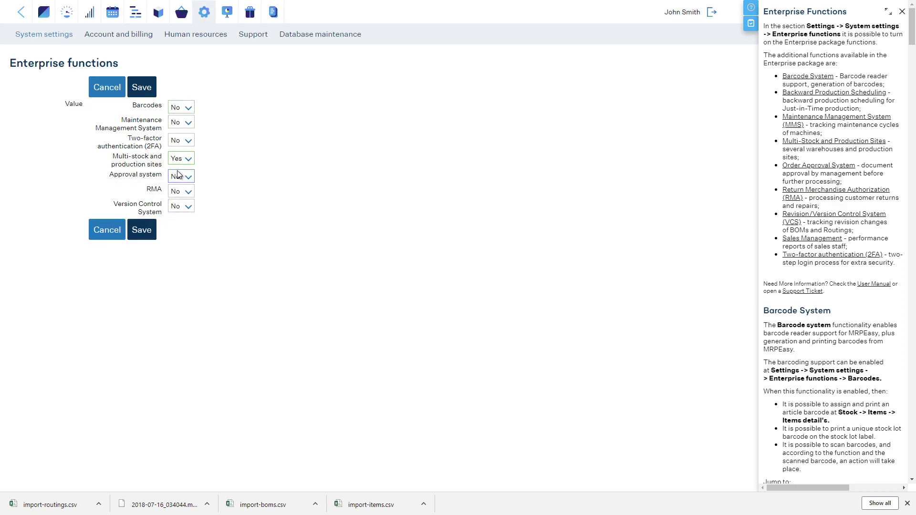
click(145, 226)
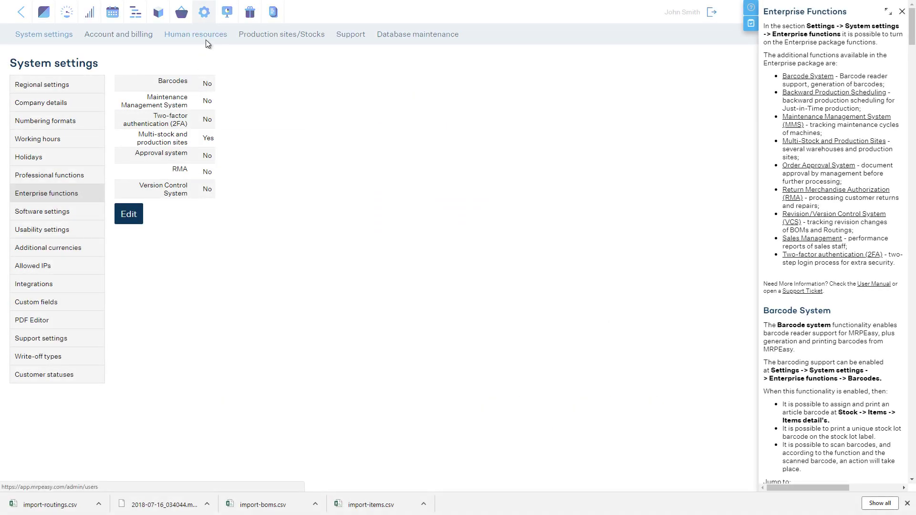
Open the worker user's details under Human resources and review their access rights and 15,00 US$ hourly wage.
click(205, 39)
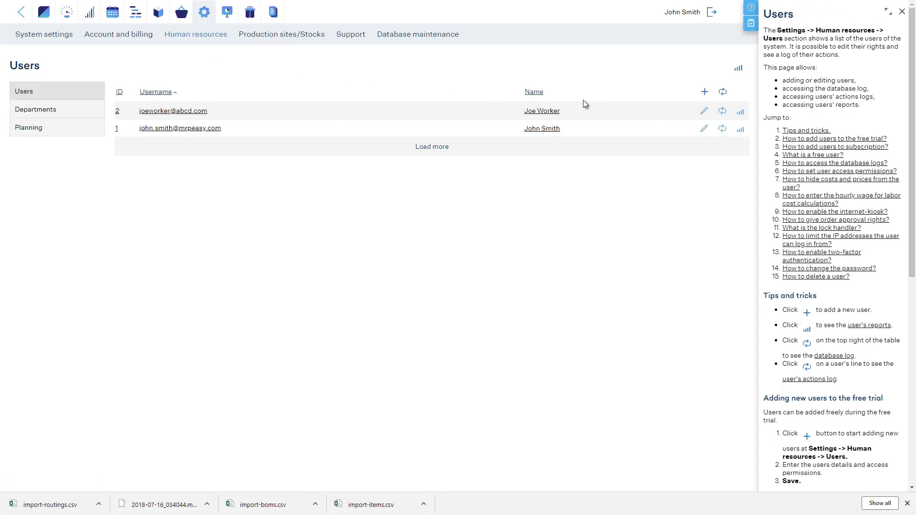
click(705, 112)
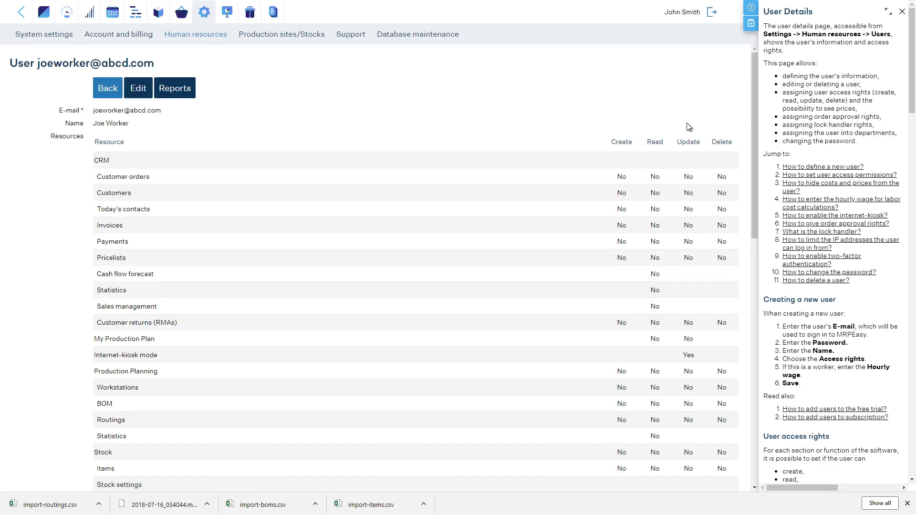
scroll(519, 210, down, 2)
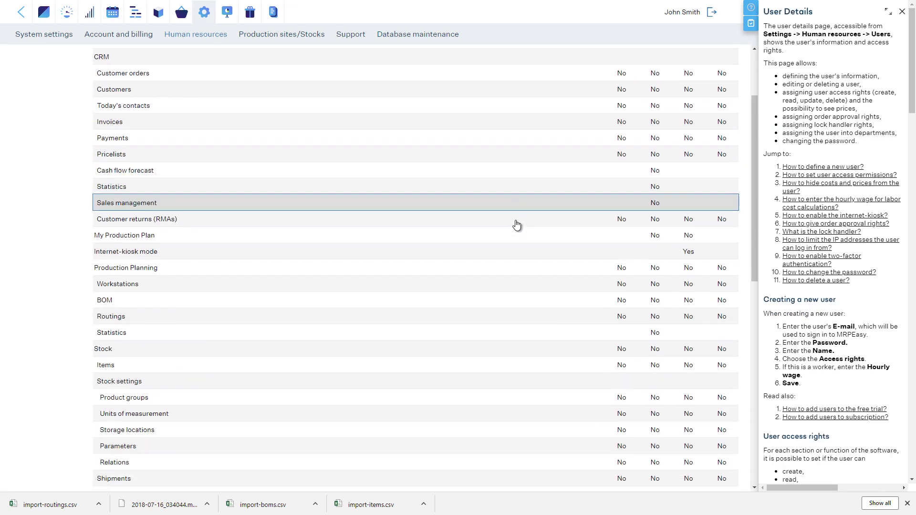
scroll(446, 294, down, 6)
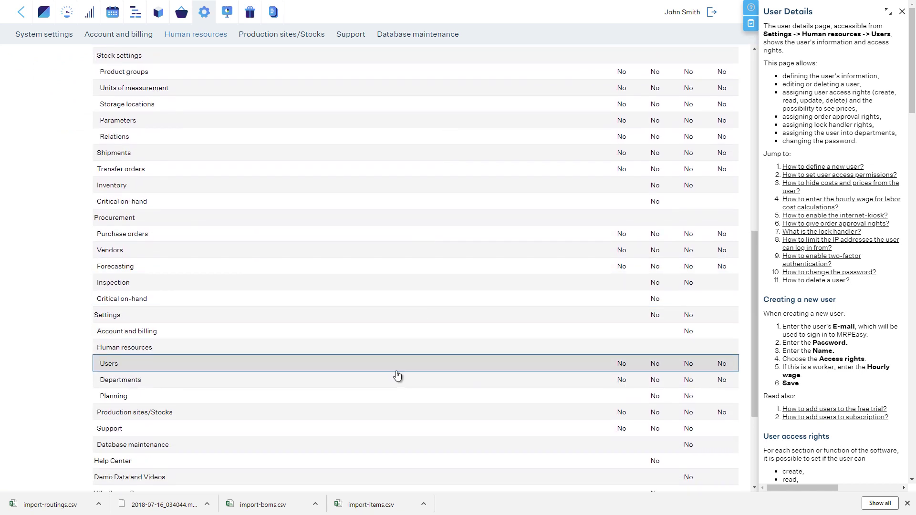
scroll(396, 375, down, 3)
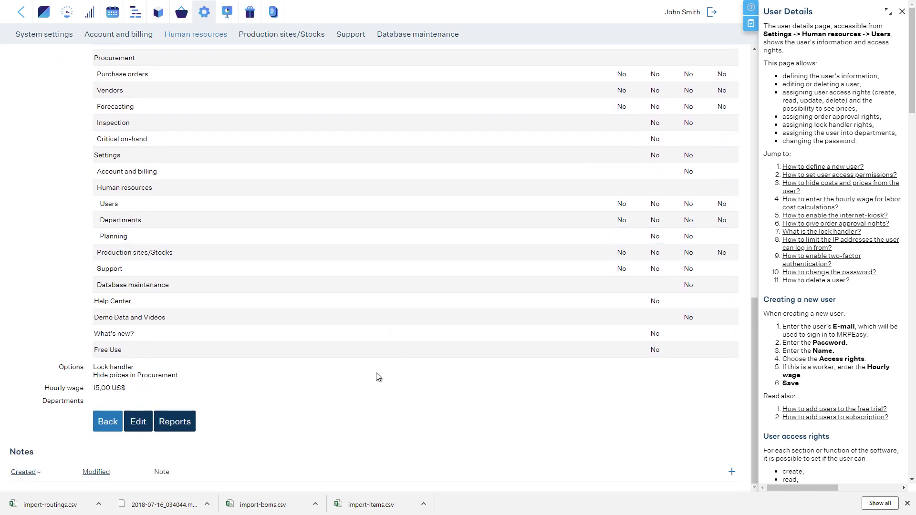